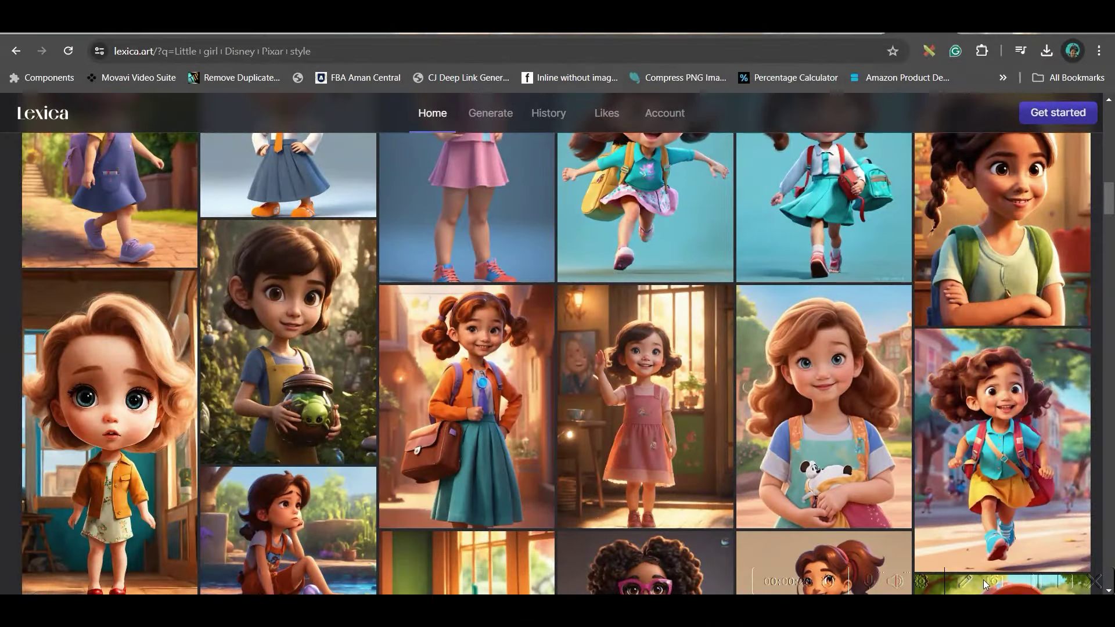
pyautogui.scroll(6, 607, 450)
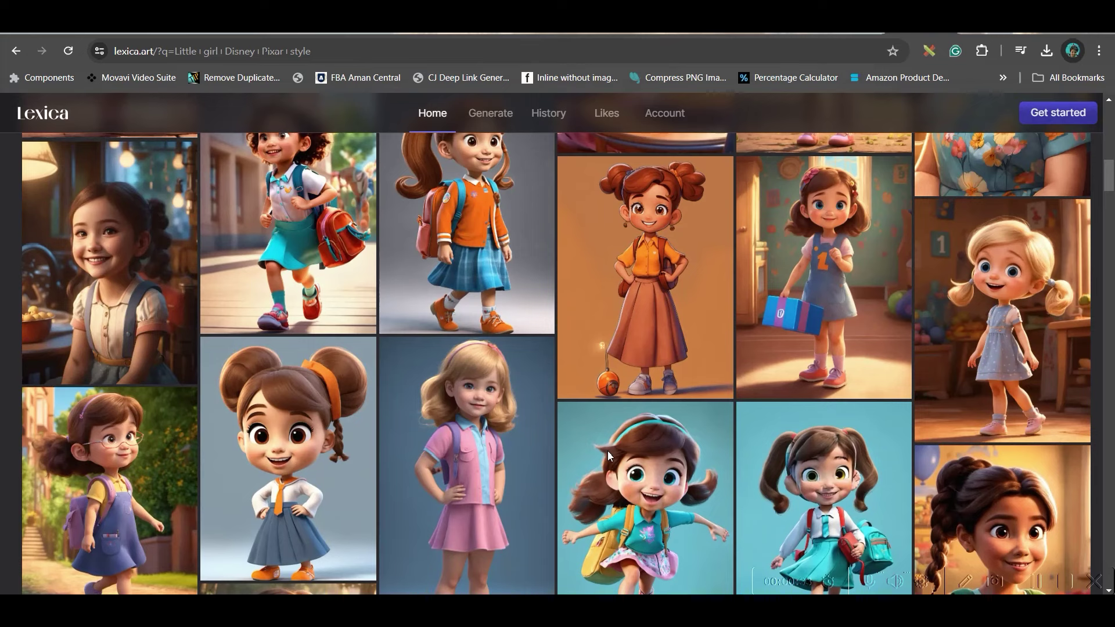
pyautogui.scroll(5, 607, 451)
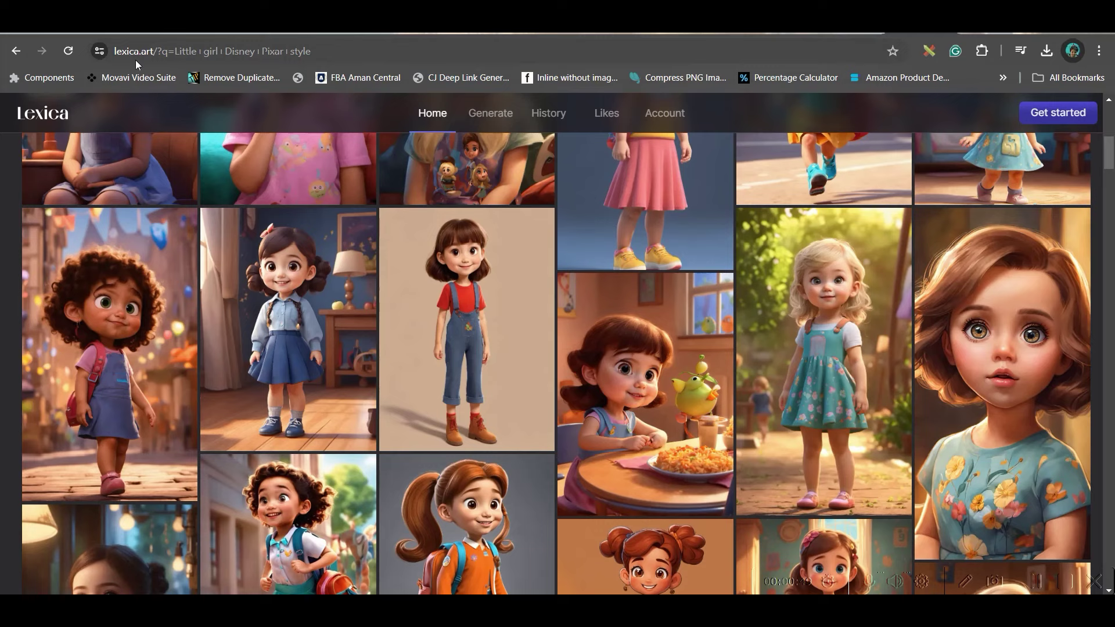
pyautogui.scroll(5, 399, 460)
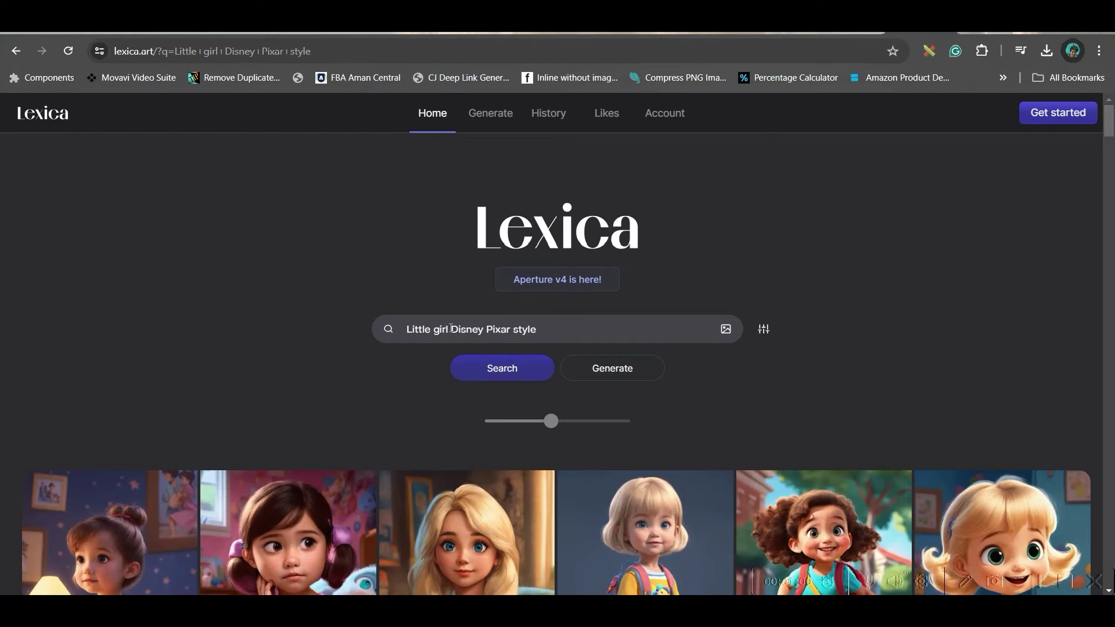
pyautogui.moveTo(450, 329); pyautogui.dragTo(418, 328)
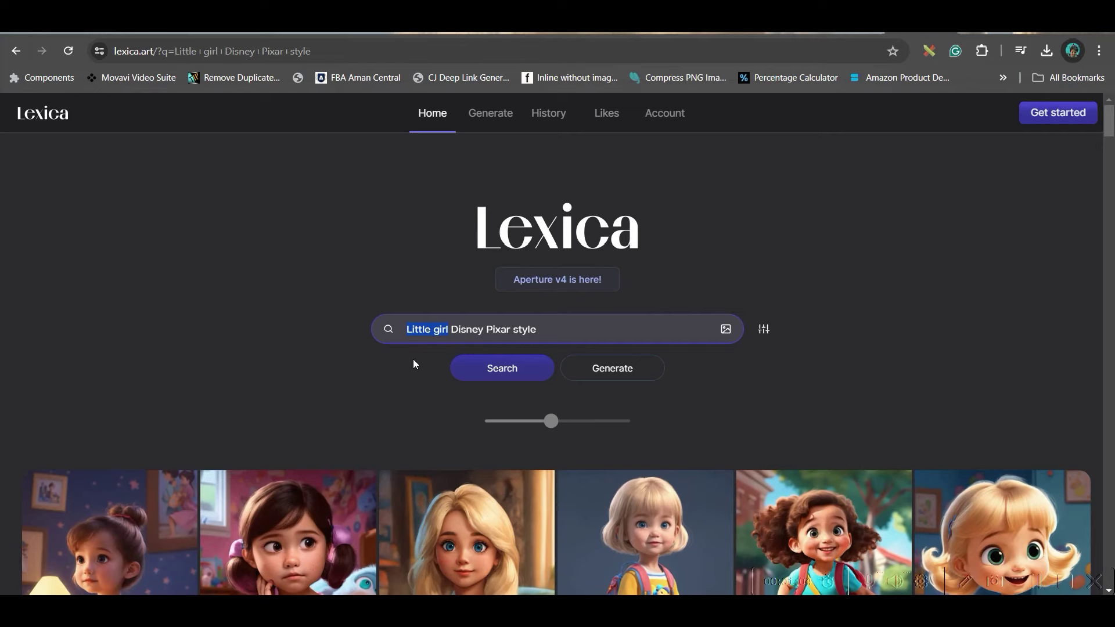
pyautogui.scroll(-1, 522, 304)
pyautogui.scroll(-5, 639, 383)
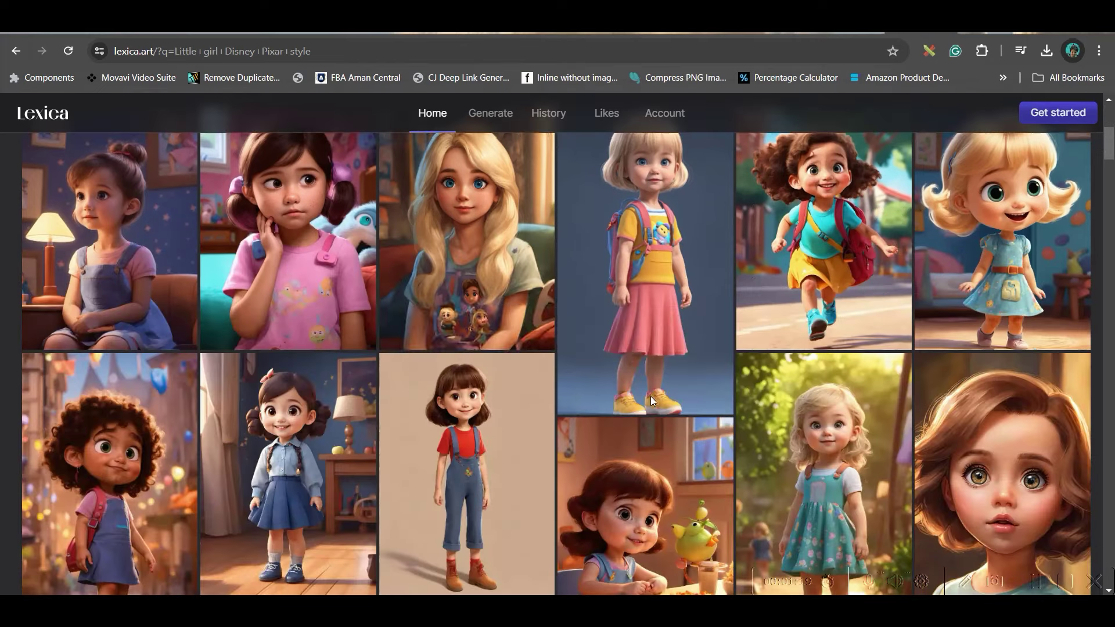
pyautogui.scroll(-5, 956, 449)
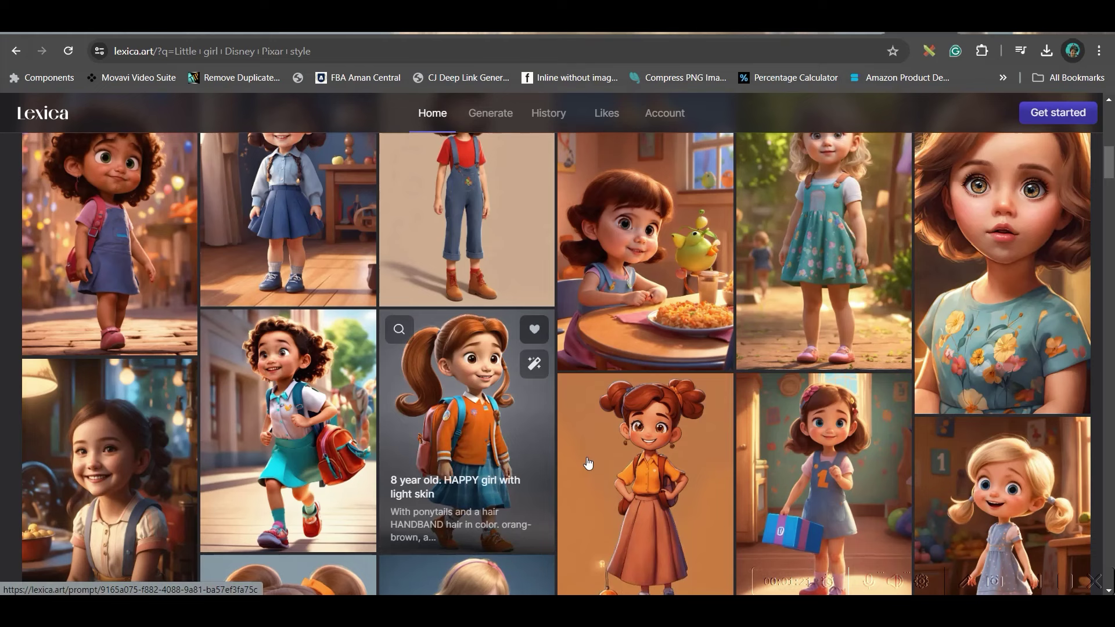
pyautogui.scroll(-5, 958, 511)
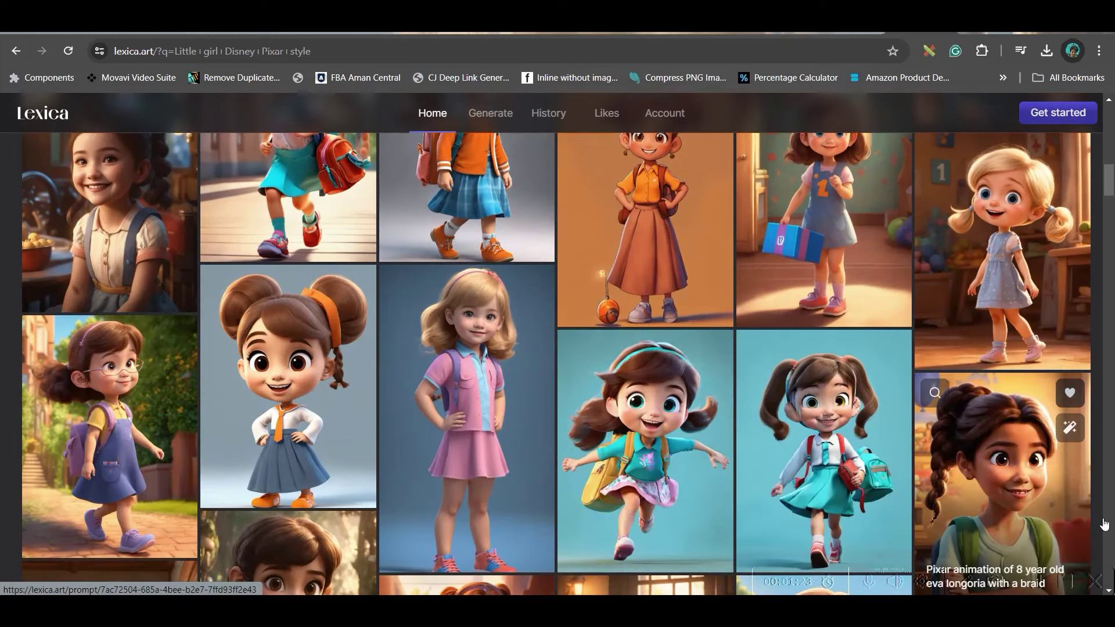
pyautogui.scroll(-5, 110, 314)
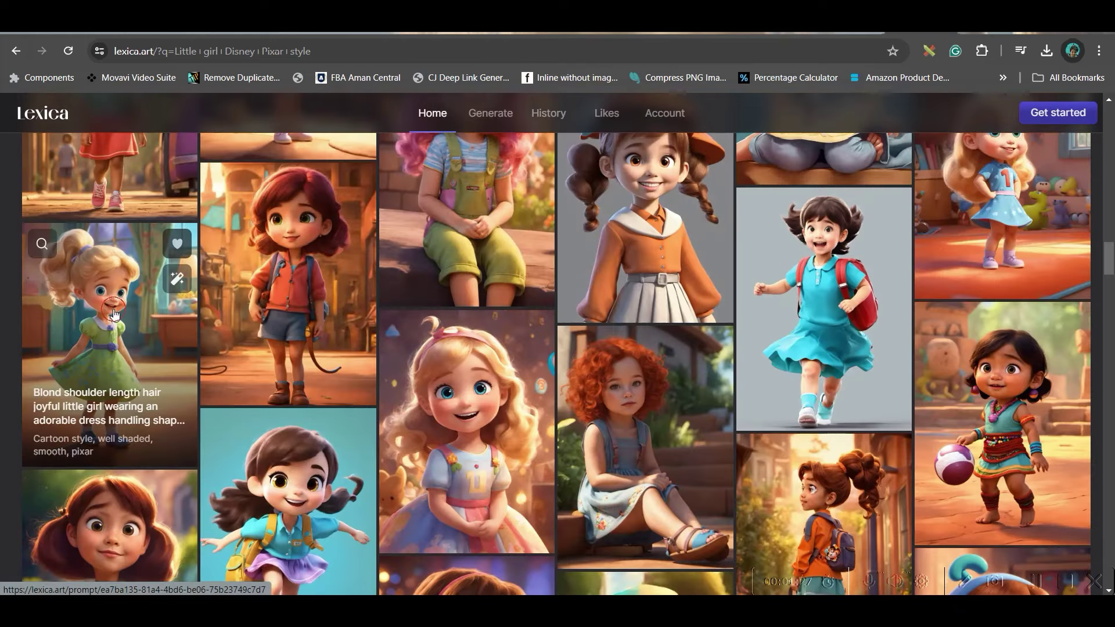
# - Download the blond girl in the green dress image from Lexica and copy its prompt
pyautogui.click(110, 313)
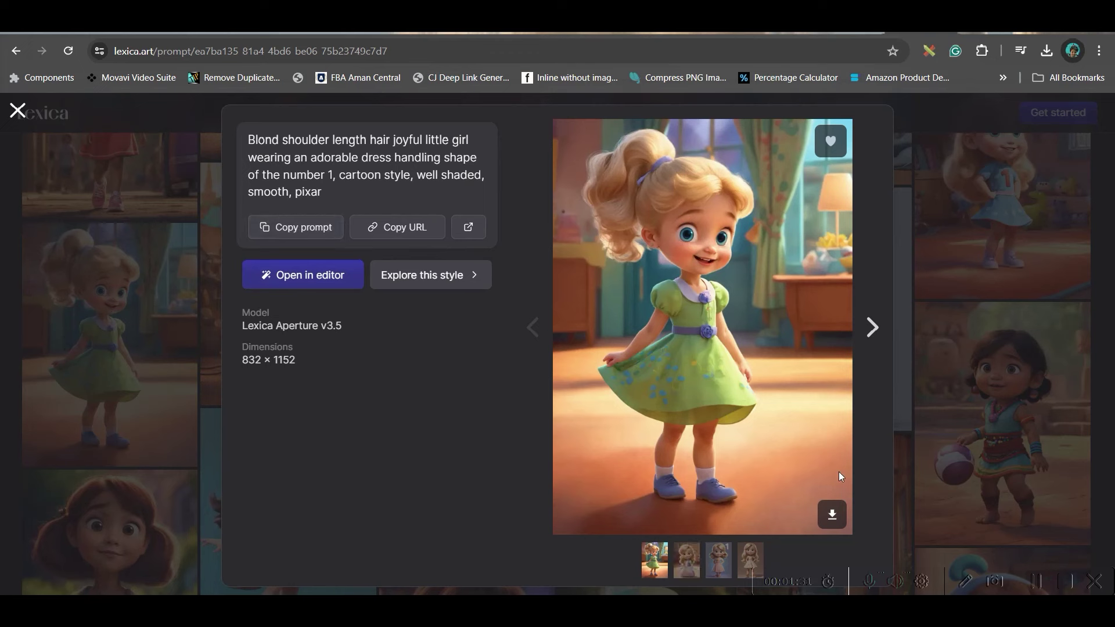
pyautogui.click(830, 516)
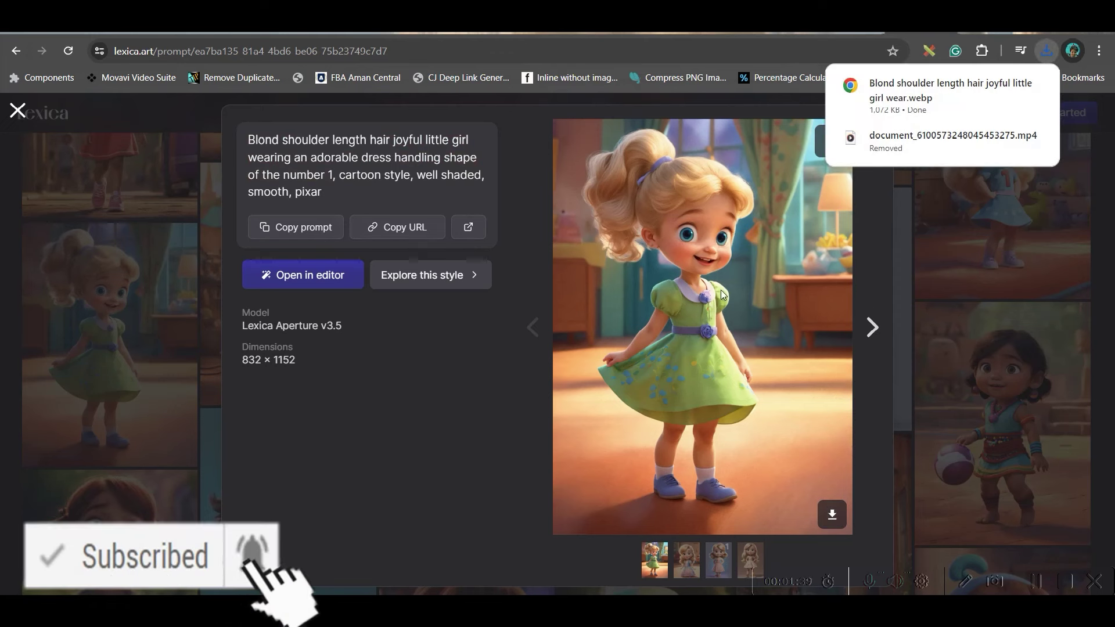
pyautogui.click(304, 232)
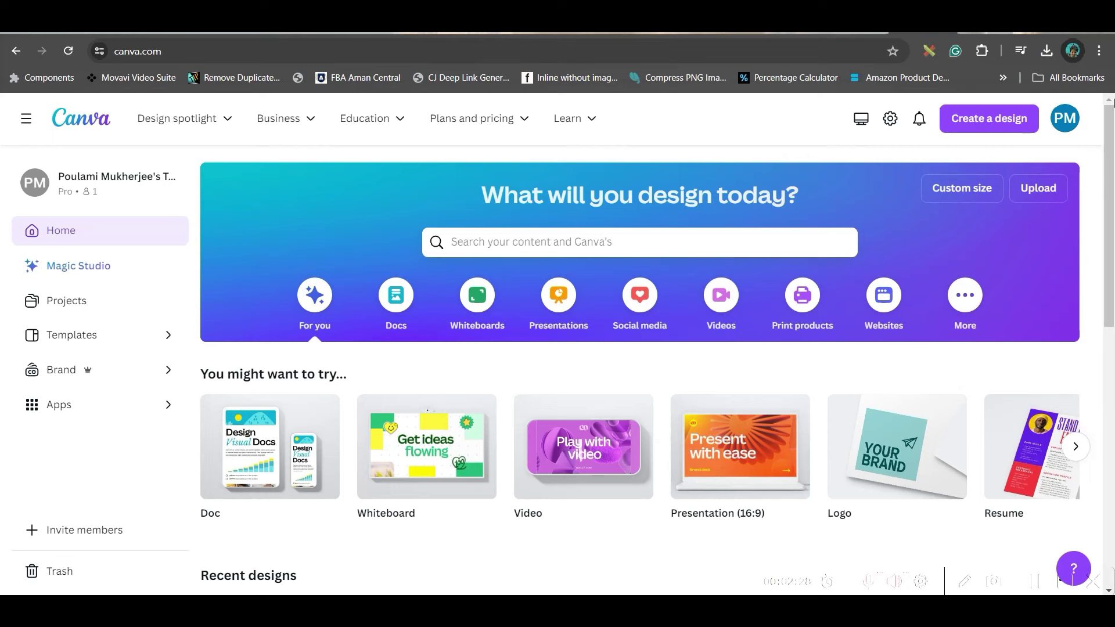
# - Search design types for 'YouTube video' and start a blank YouTube Video design
pyautogui.click(970, 122)
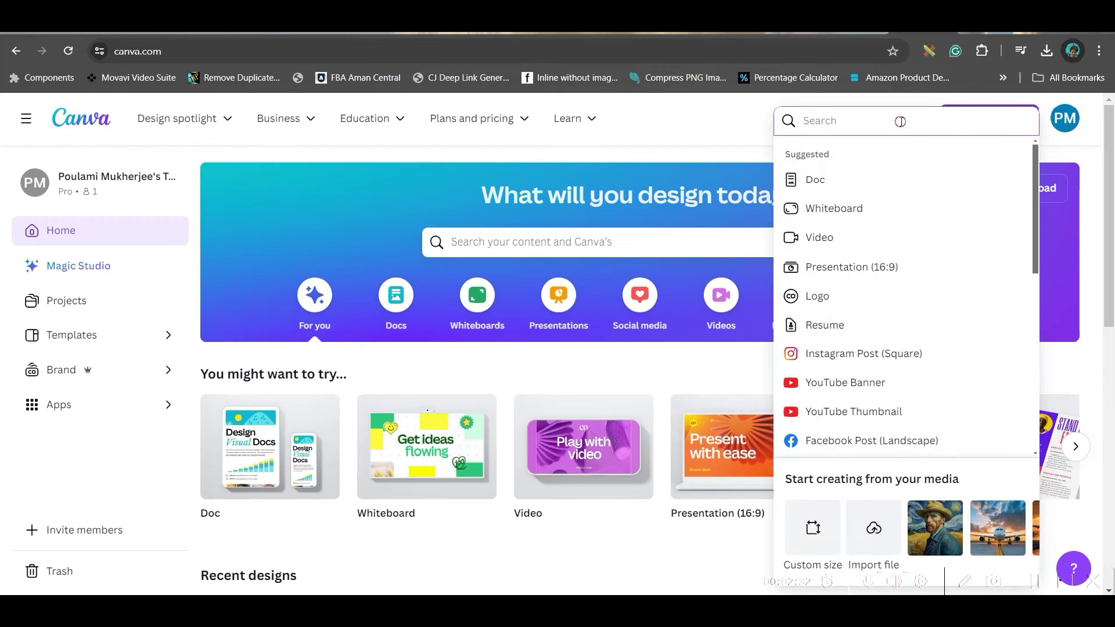
pyautogui.write('YouTube video')
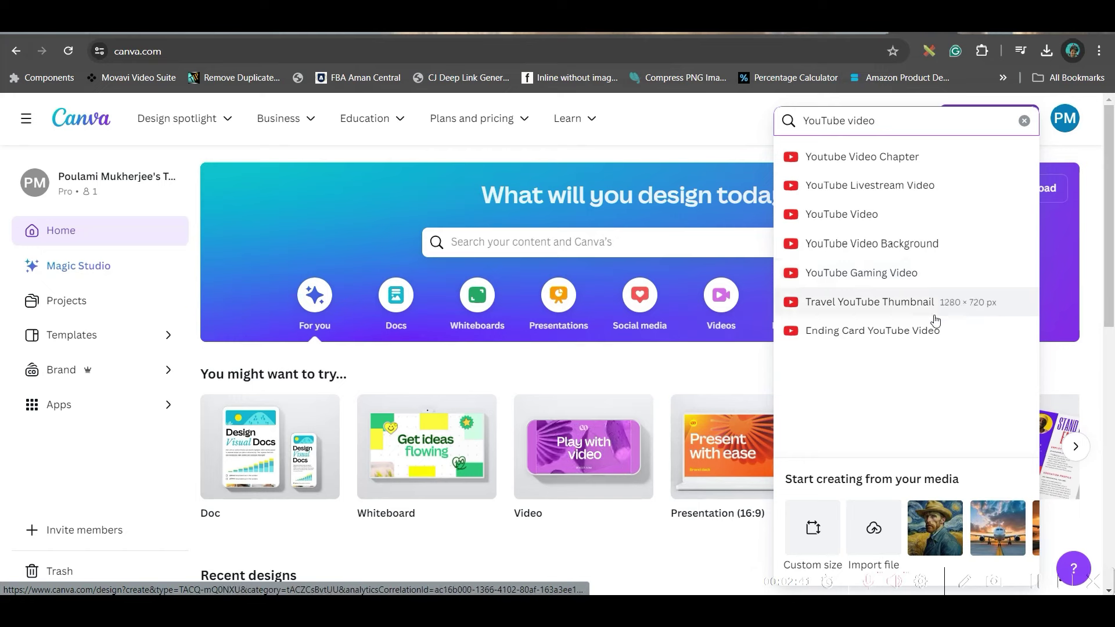
pyautogui.click(564, 243)
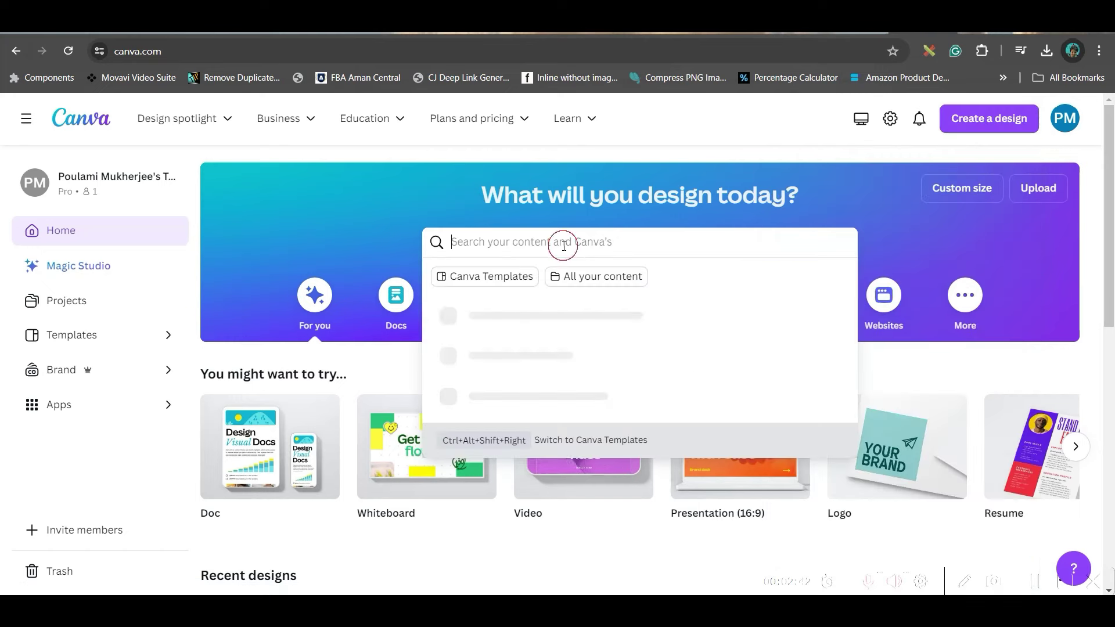
pyautogui.click(911, 381)
pyautogui.click(721, 296)
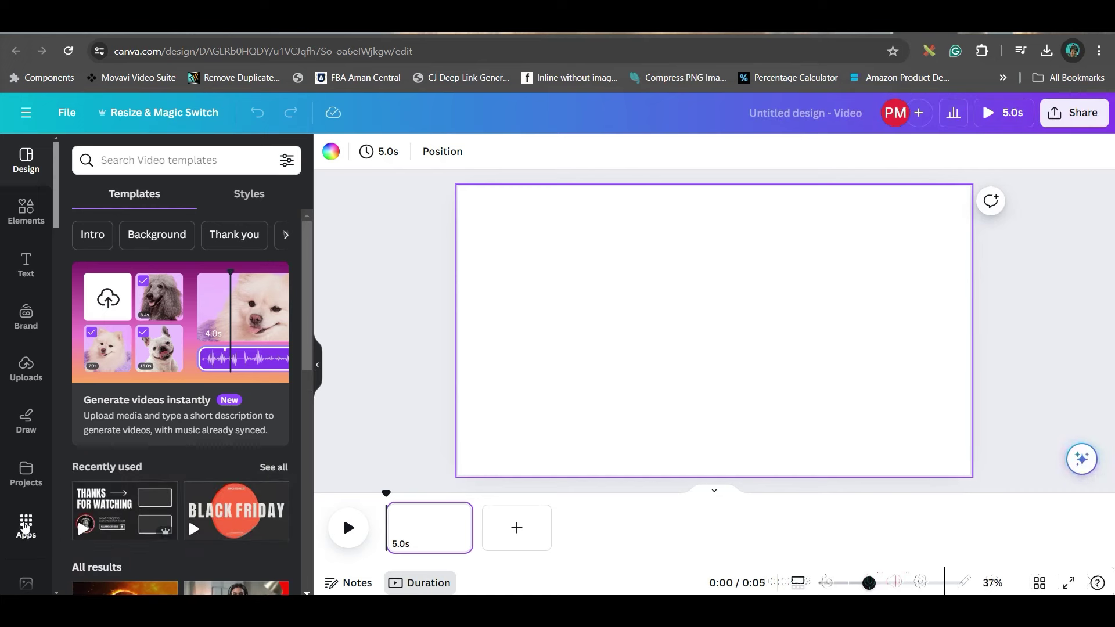
# - Search the Canva apps for 'Magic Media' and open it
pyautogui.click(25, 525)
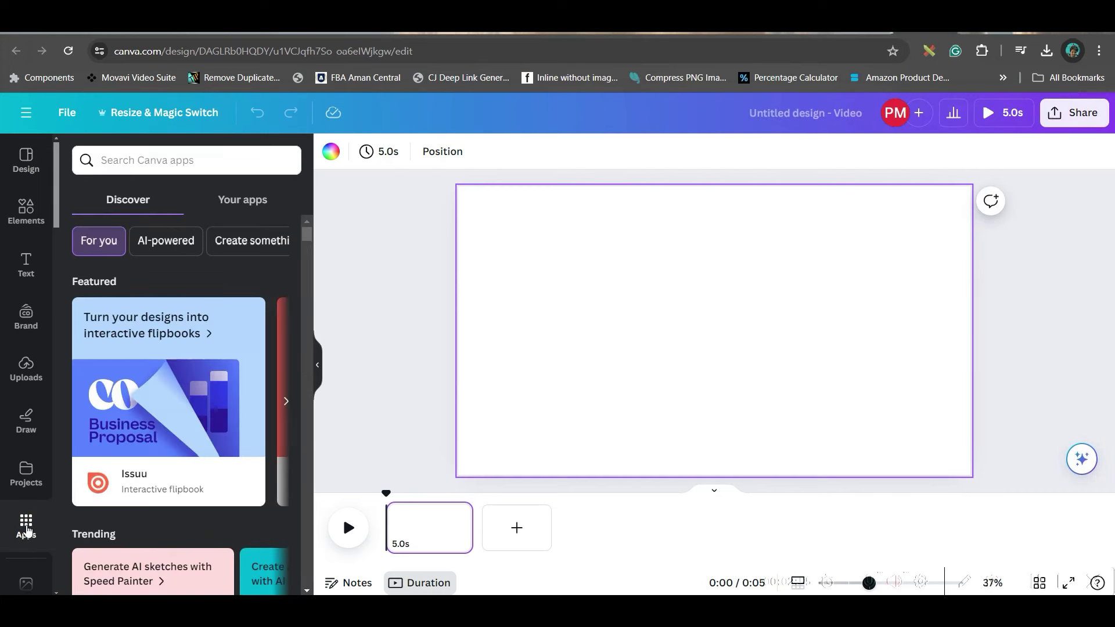
pyautogui.click(167, 164)
pyautogui.write('M')
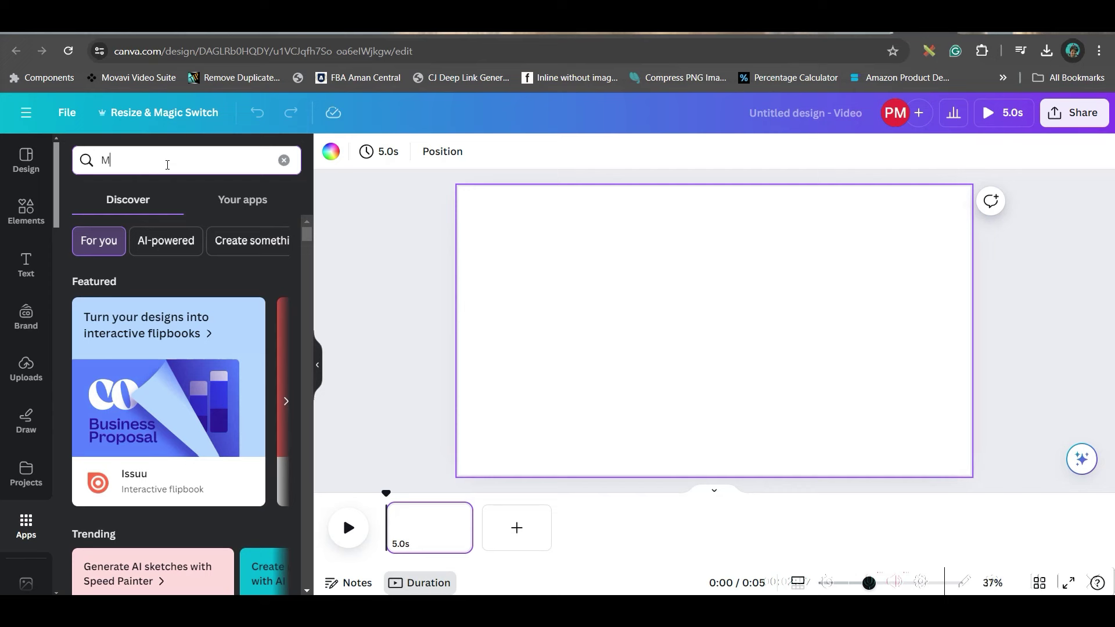
pyautogui.write('agic ')
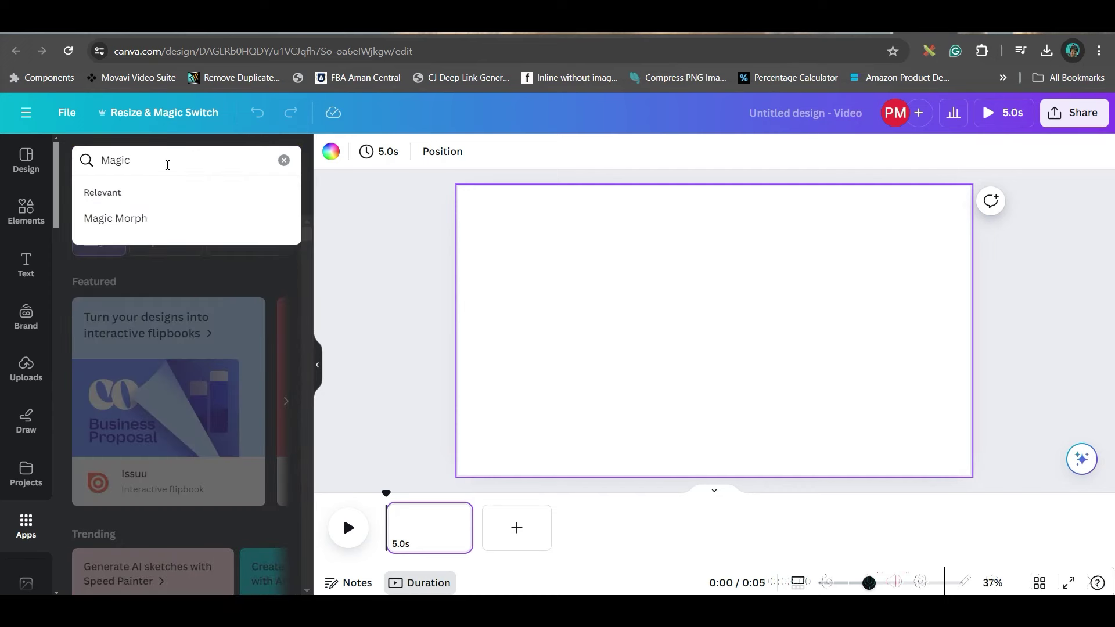
pyautogui.write('Media')
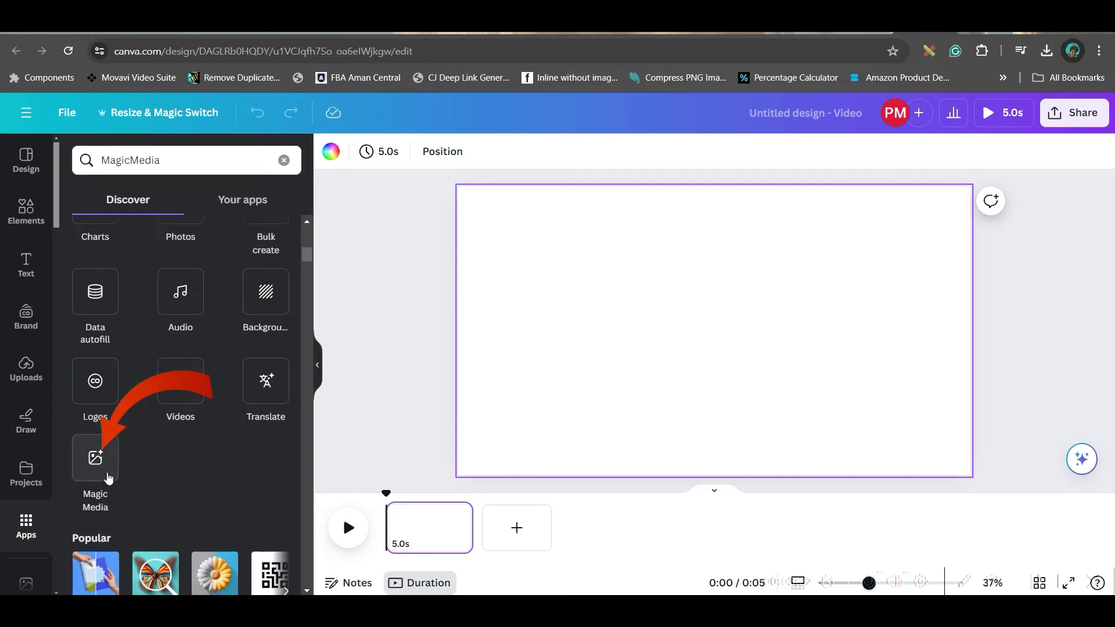
pyautogui.click(95, 471)
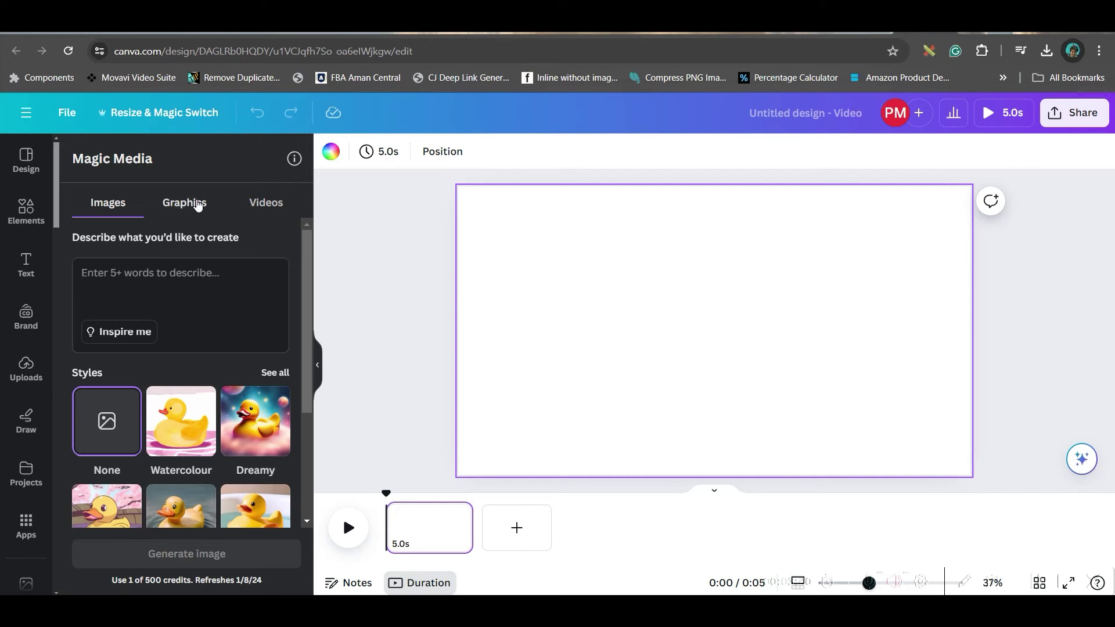
# - Preview the Graphics and Videos modes, then go back to Images and focus the prompt box
pyautogui.click(184, 202)
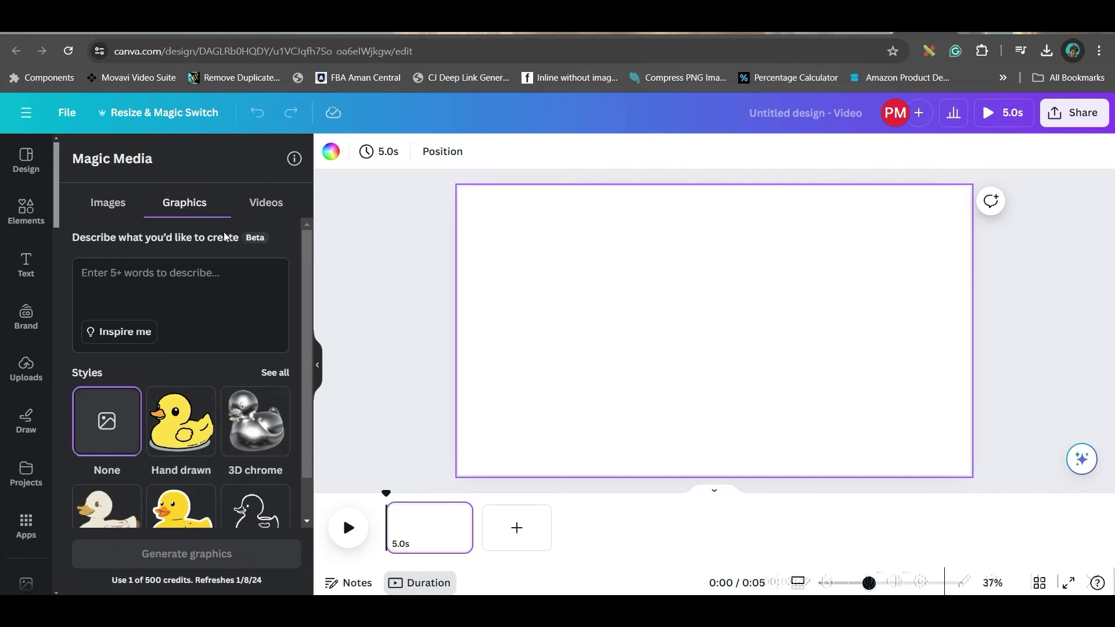
pyautogui.click(275, 202)
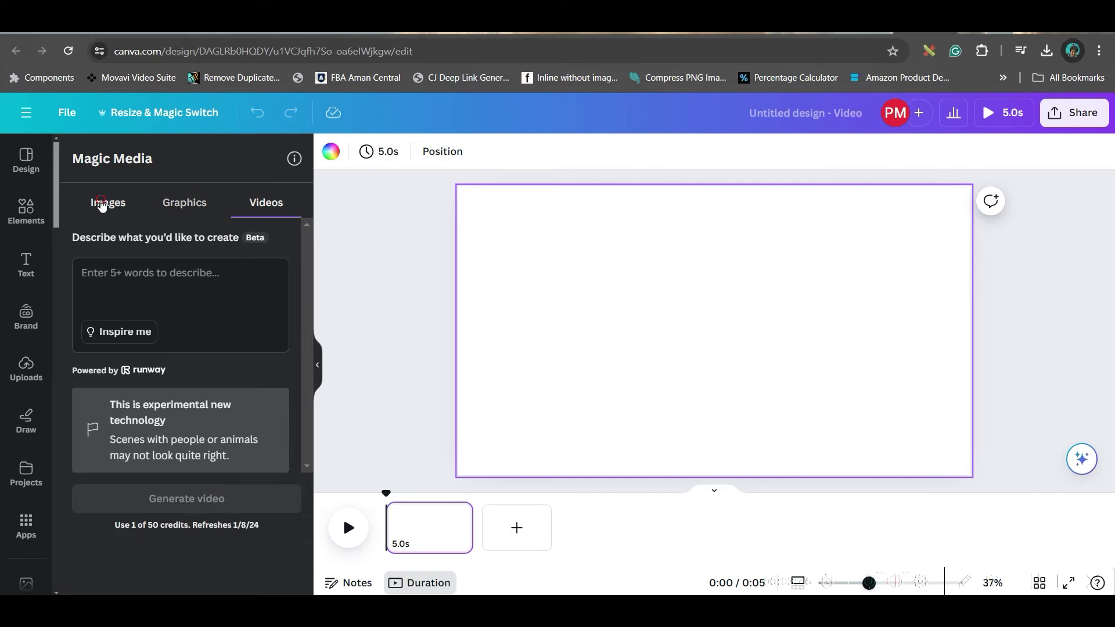
pyautogui.click(108, 202)
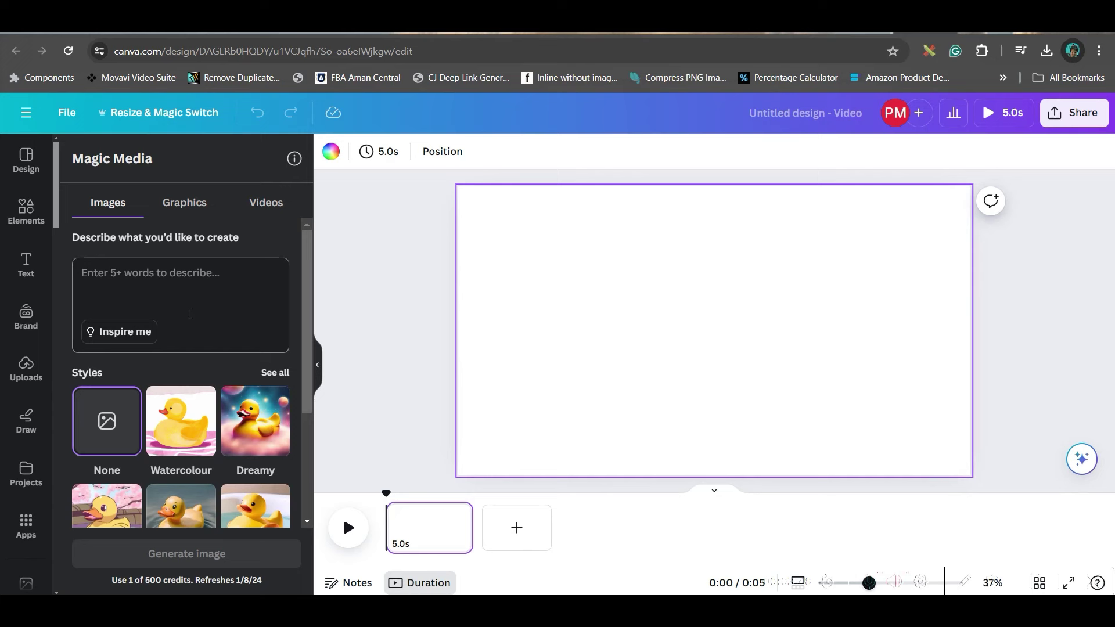
pyautogui.click(199, 271)
# - Paste the Lexica prompt, name the girl, append Seed Number -654321, and select the full text
pyautogui.hotkey('ctrl', 'v')
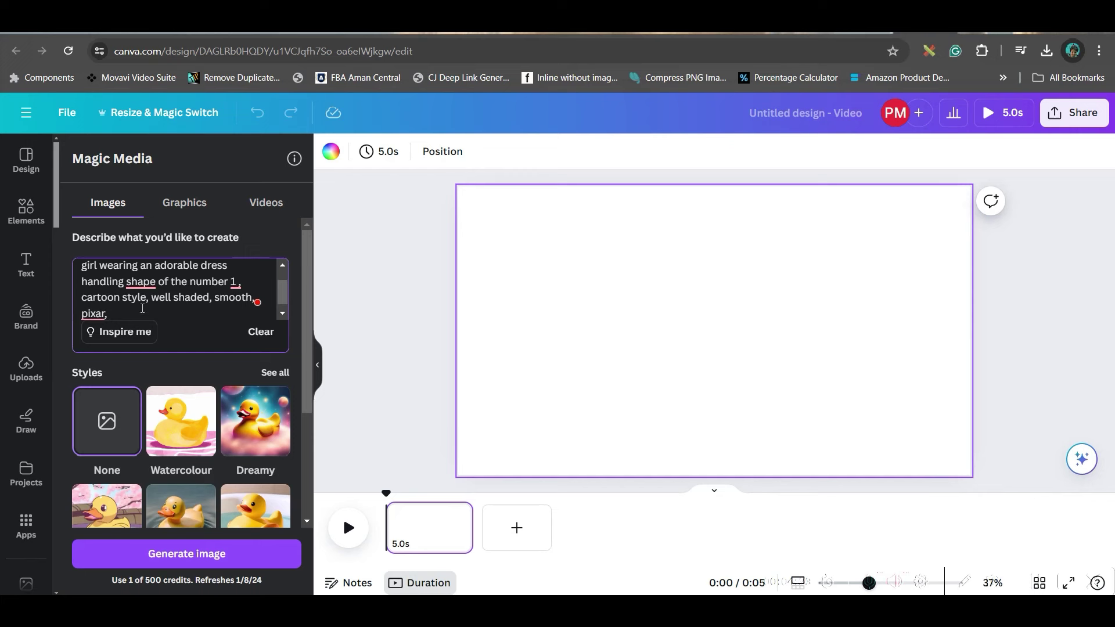
pyautogui.write('Number -654321')
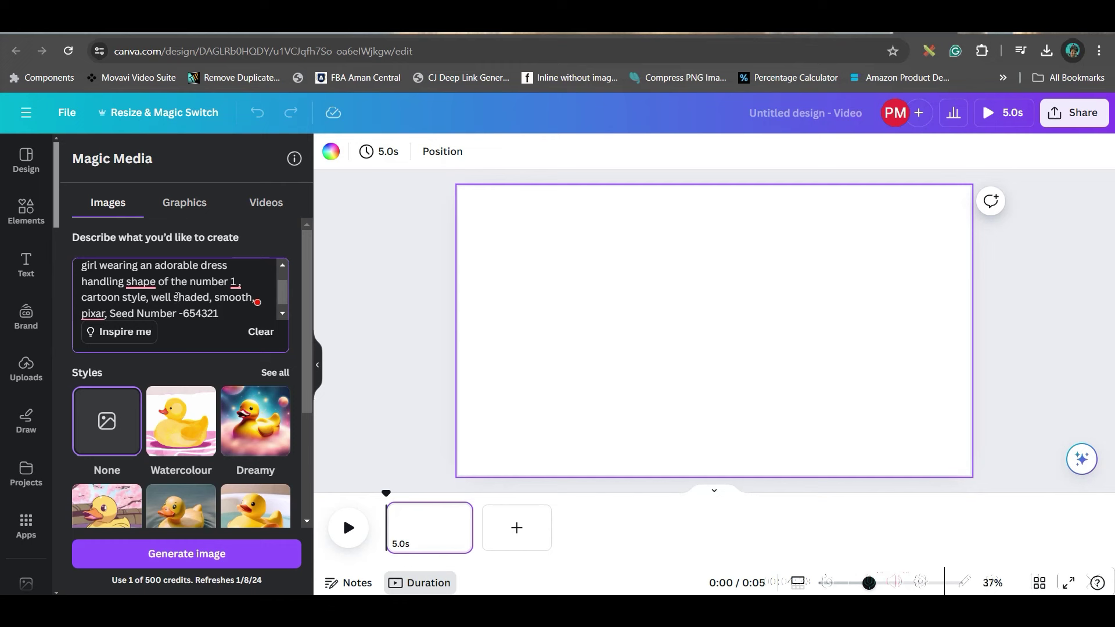
pyautogui.scroll(1, 177, 297)
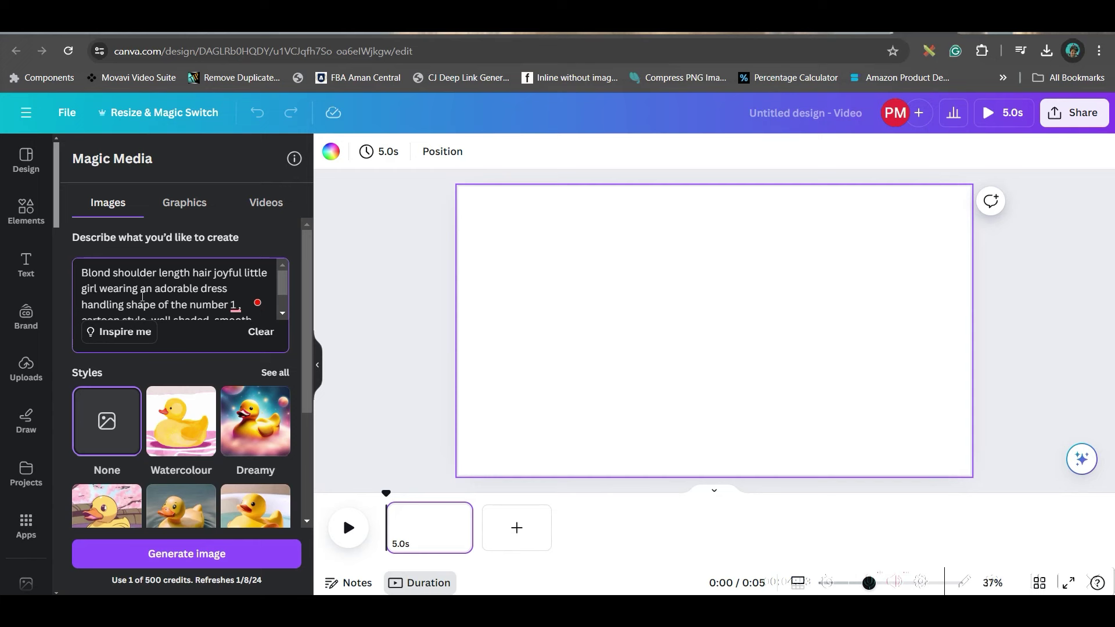
pyautogui.write('Mili')
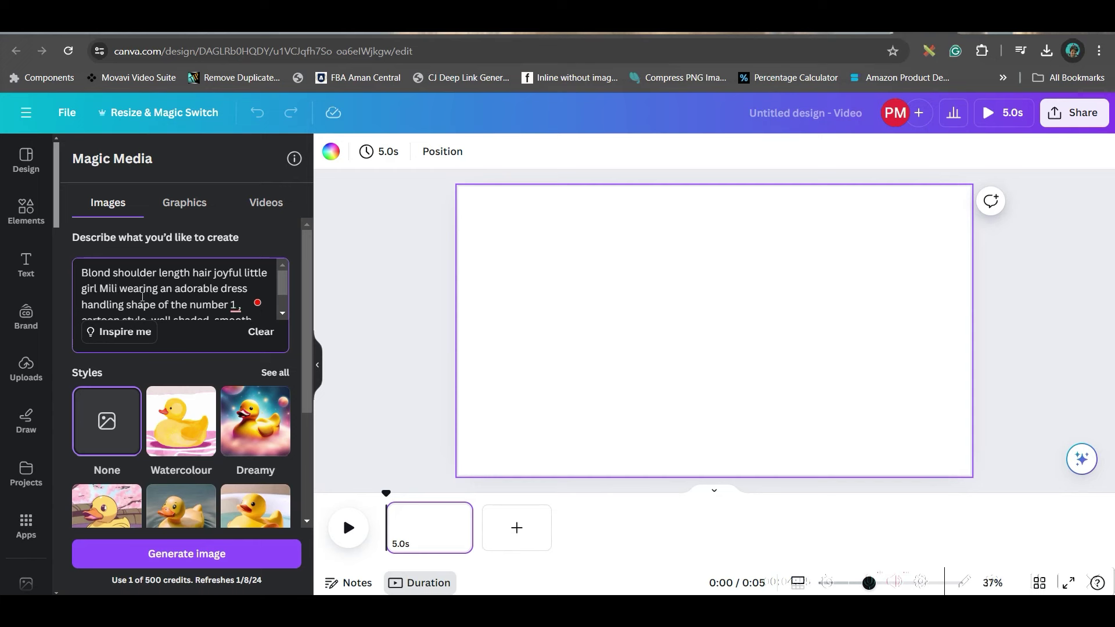
pyautogui.scroll(-1, 210, 298)
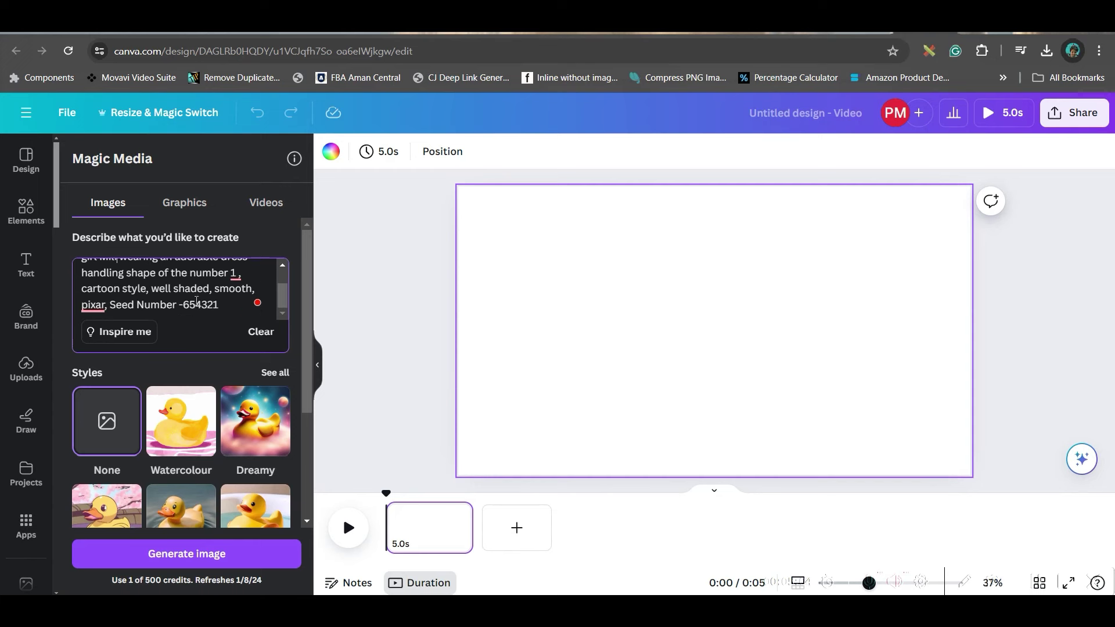
pyautogui.scroll(-1, 196, 301)
pyautogui.scroll(1, 212, 323)
pyautogui.moveTo(220, 316); pyautogui.dragTo(56, 260)
pyautogui.hotkey('ctrl', 'c')
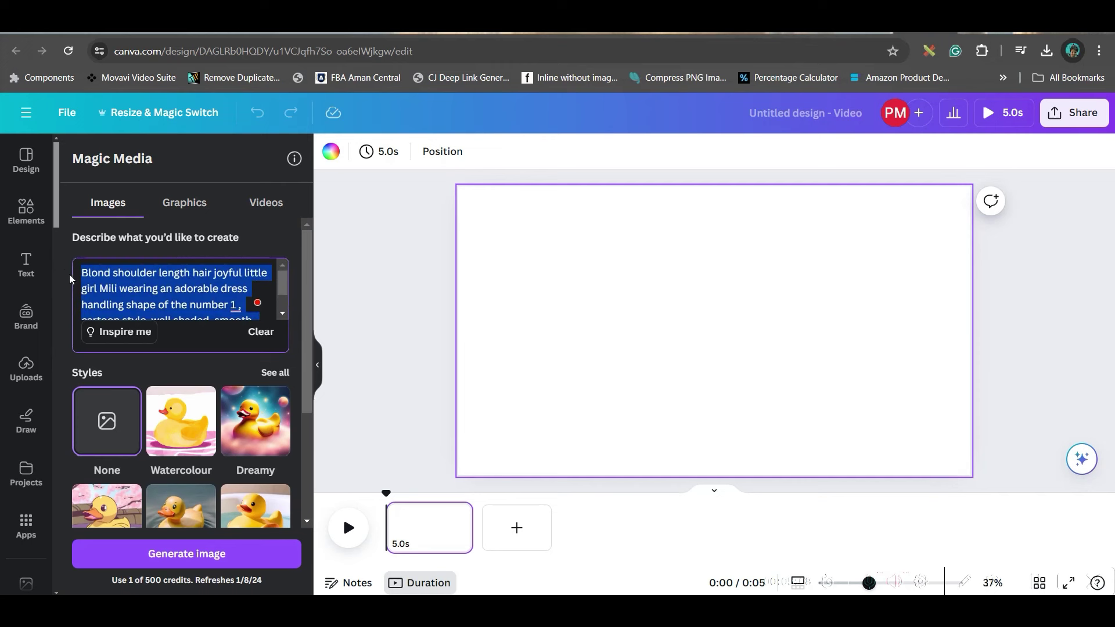
pyautogui.click(568, 312)
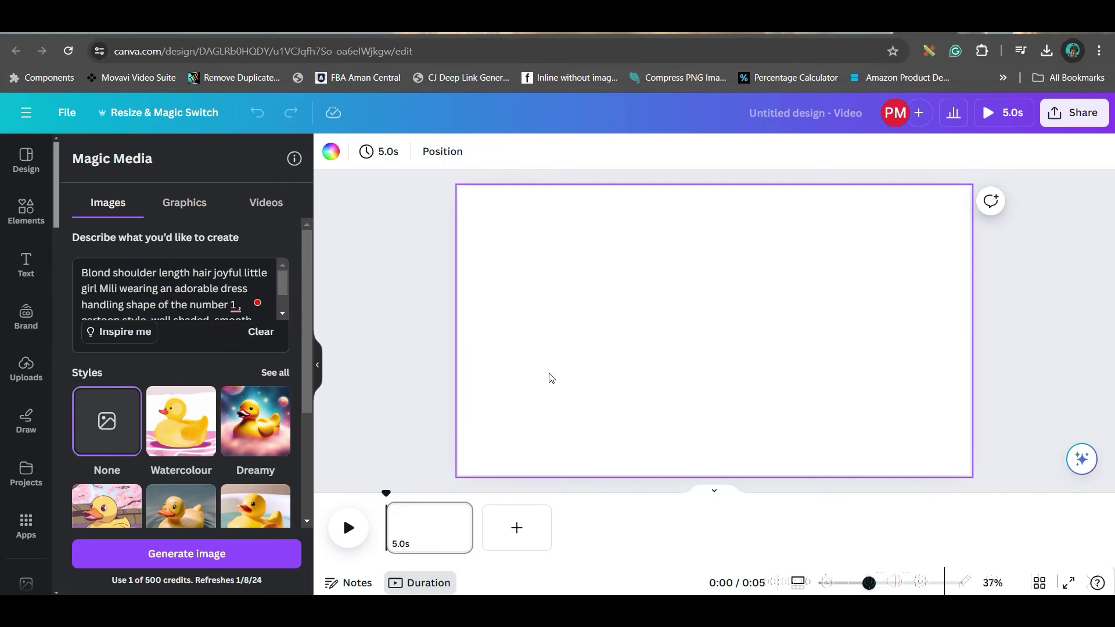
# - Generate Anime-style landscape images from the pasted prompt and place them on page 2
pyautogui.hotkey('ctrl', 'v')
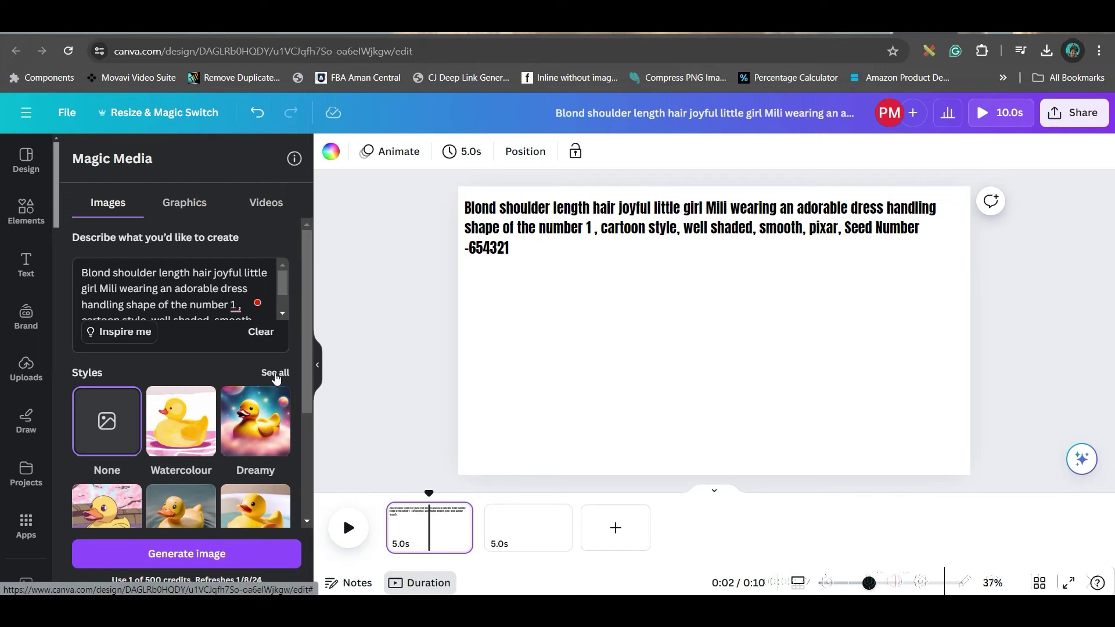
pyautogui.click(275, 373)
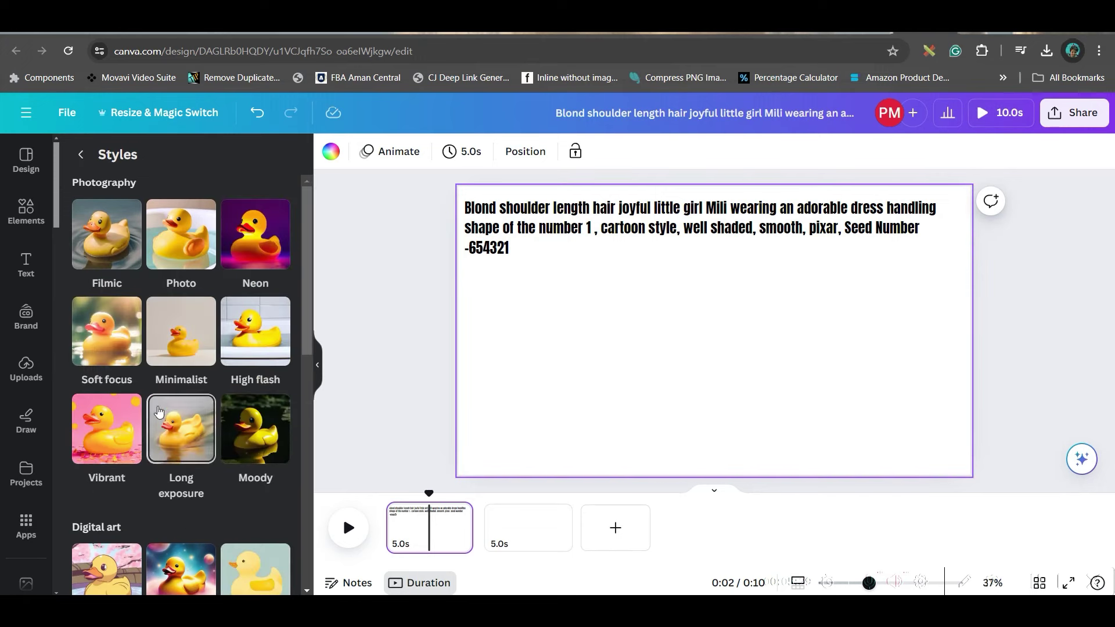
pyautogui.scroll(-4, 158, 411)
pyautogui.click(107, 357)
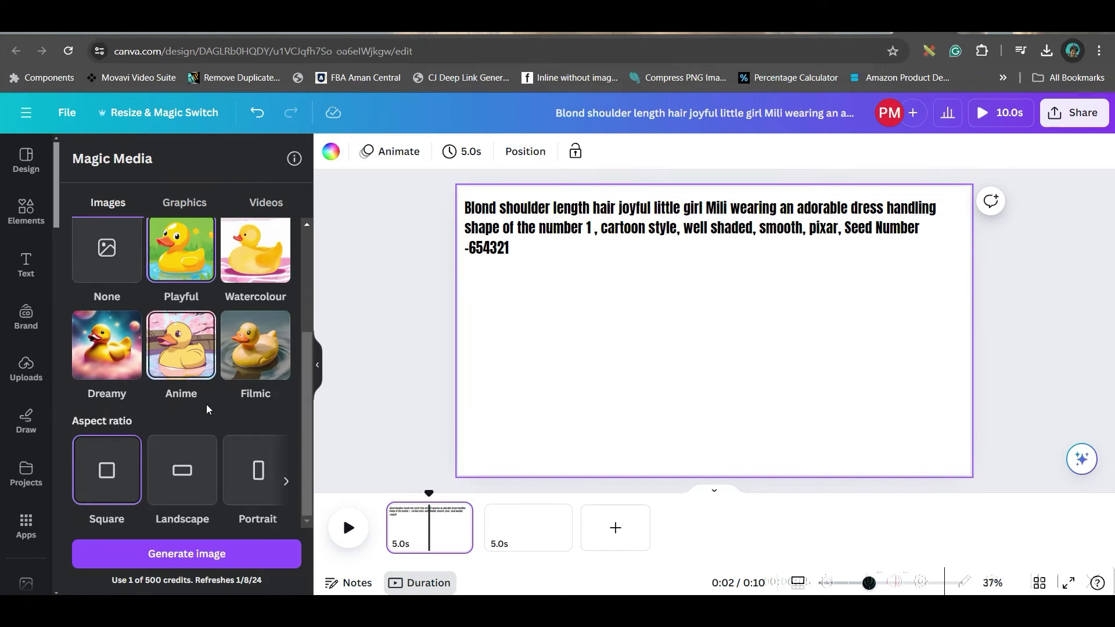
pyautogui.click(185, 473)
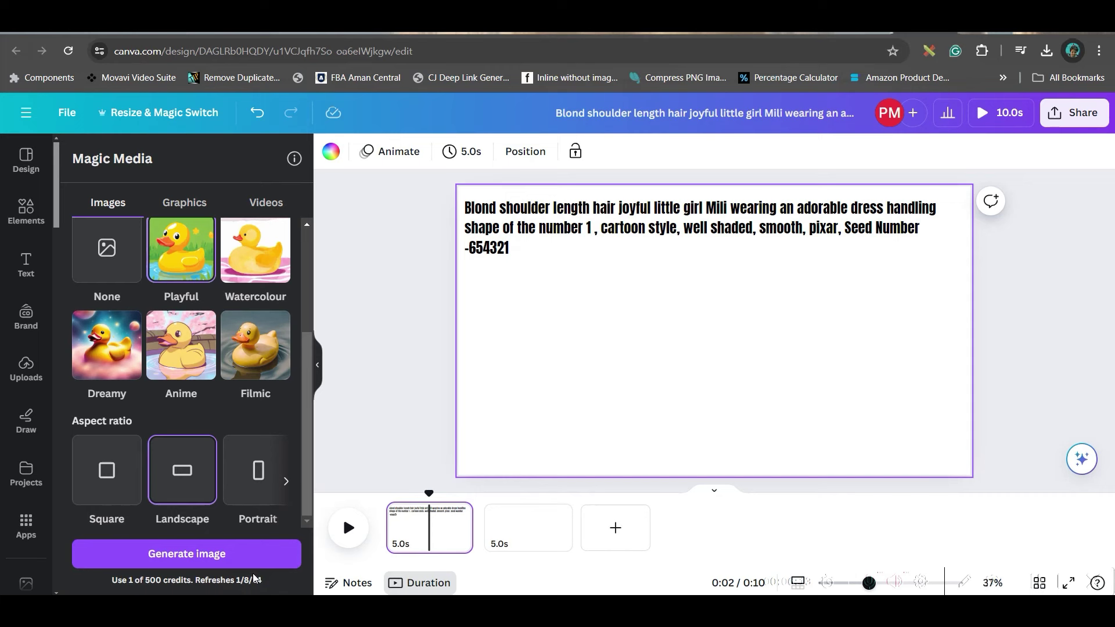
pyautogui.click(217, 554)
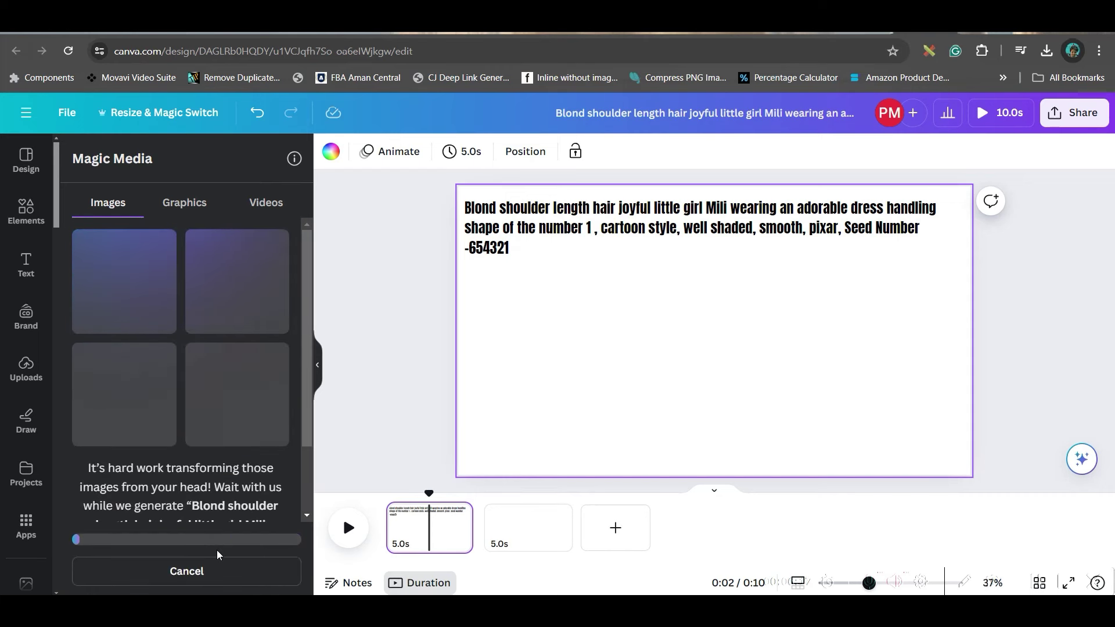
pyautogui.click(512, 423)
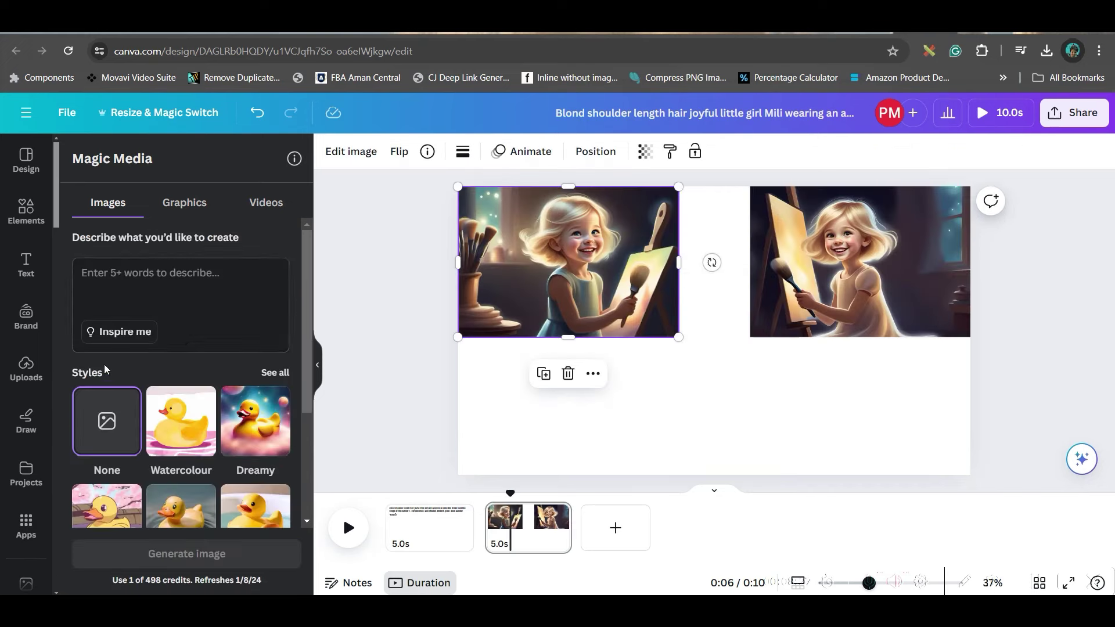
# - Copy the prompt, swap in a running-in-the-garden action, and generate new images
pyautogui.click(123, 276)
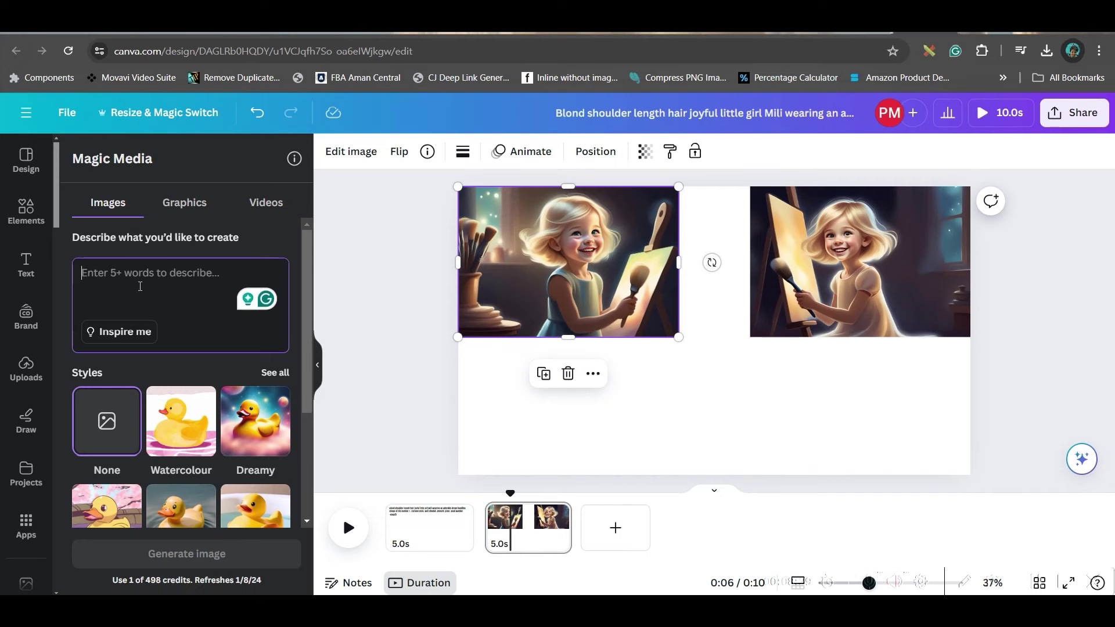
pyautogui.click(610, 206)
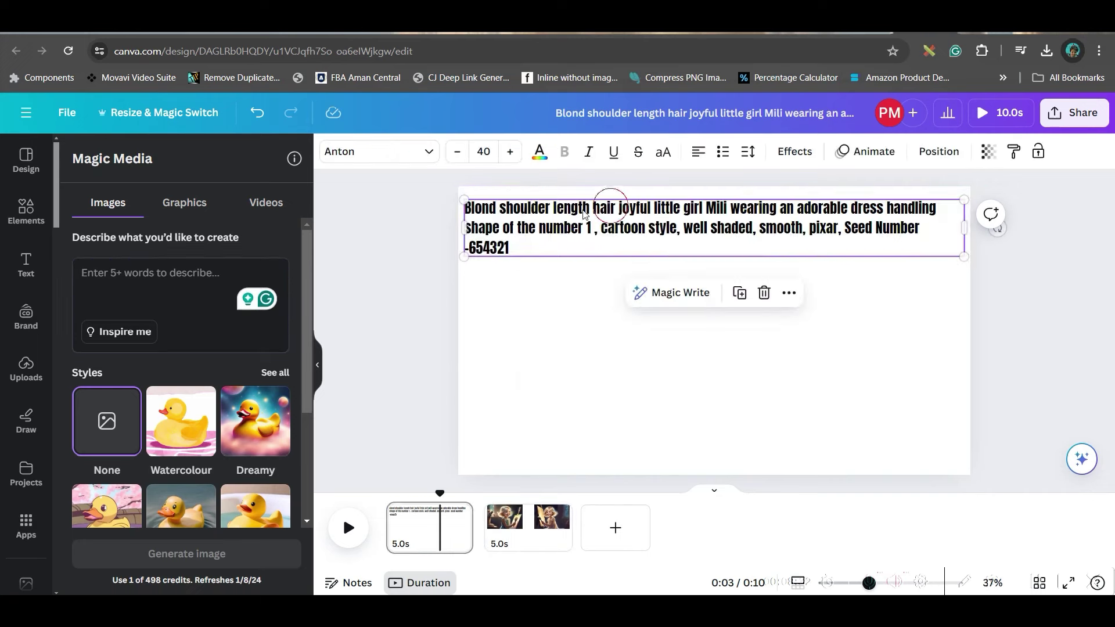
pyautogui.doubleClick(487, 209)
pyautogui.click(576, 269)
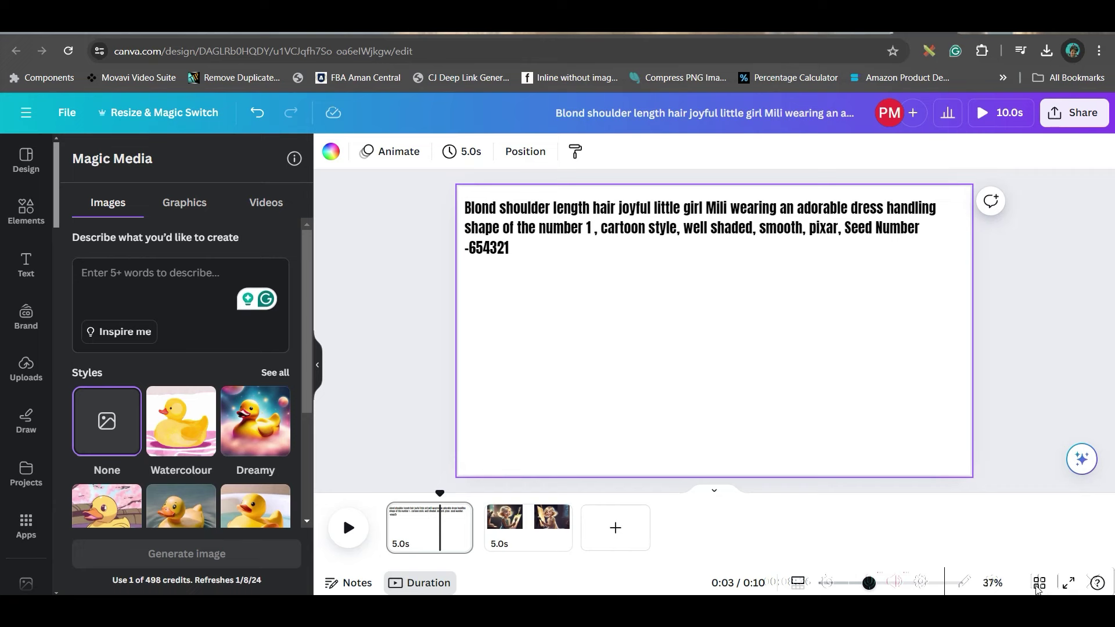
pyautogui.write('Running in garden Reading book sitting under a tree Flying a kite in the Sky Looking depressed sitting in her studies')
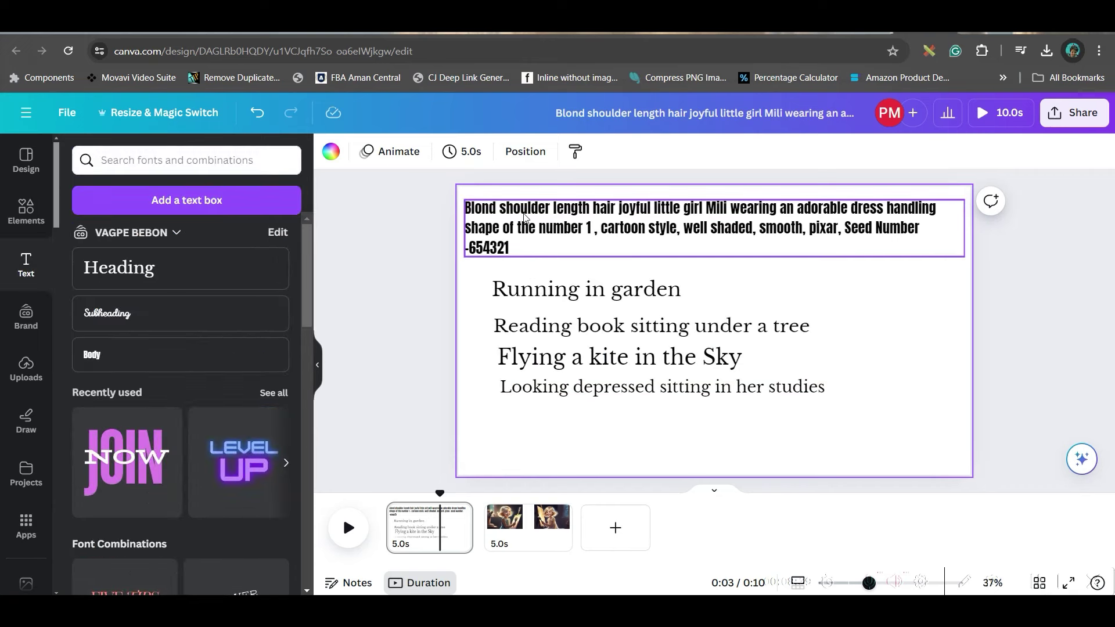
pyautogui.click(587, 232)
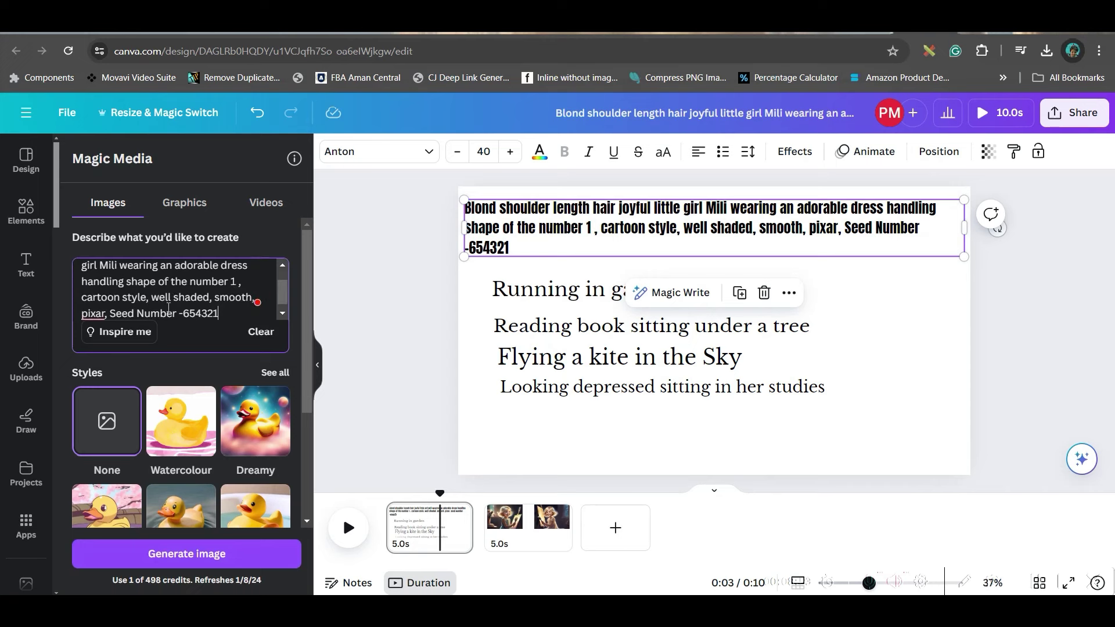
pyautogui.moveTo(82, 282); pyautogui.dragTo(189, 282)
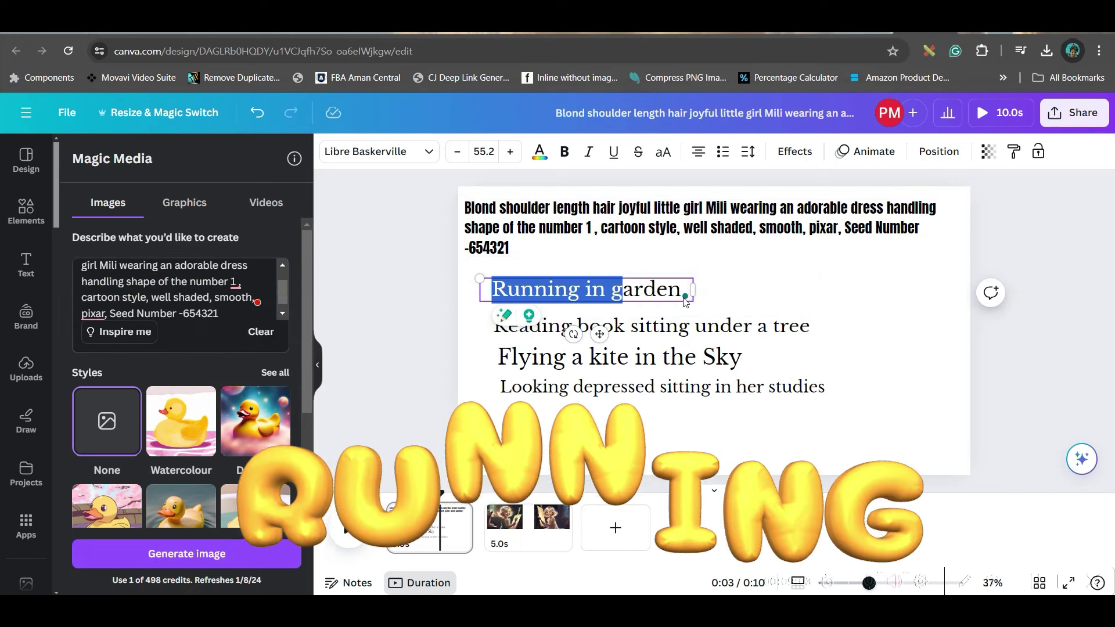
pyautogui.moveTo(82, 282); pyautogui.dragTo(213, 283)
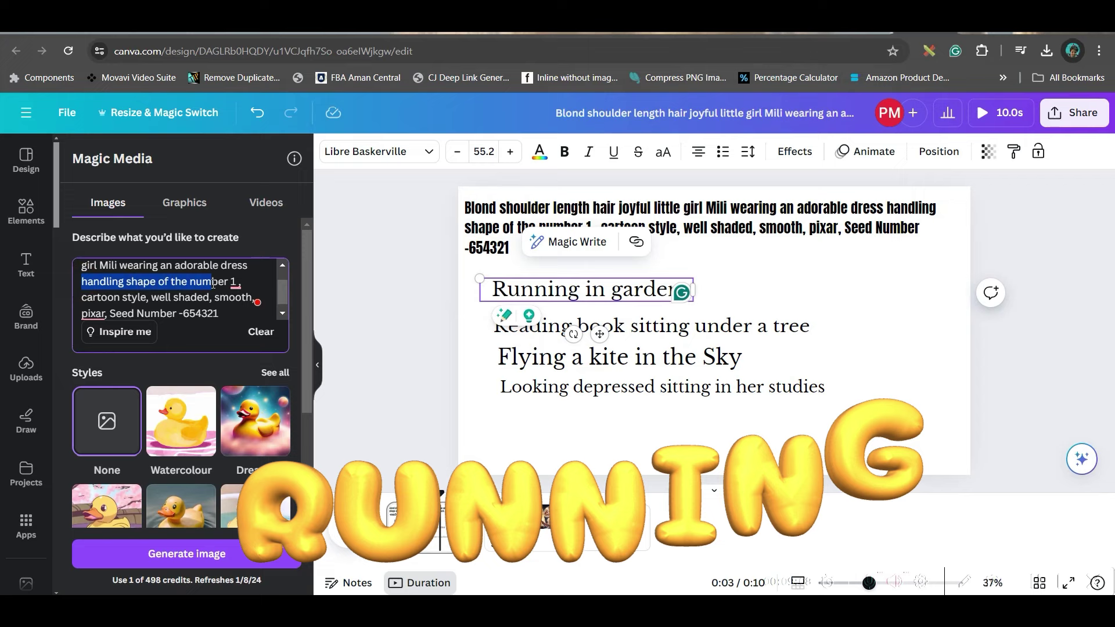
pyautogui.scroll(-4, 212, 284)
pyautogui.click(216, 557)
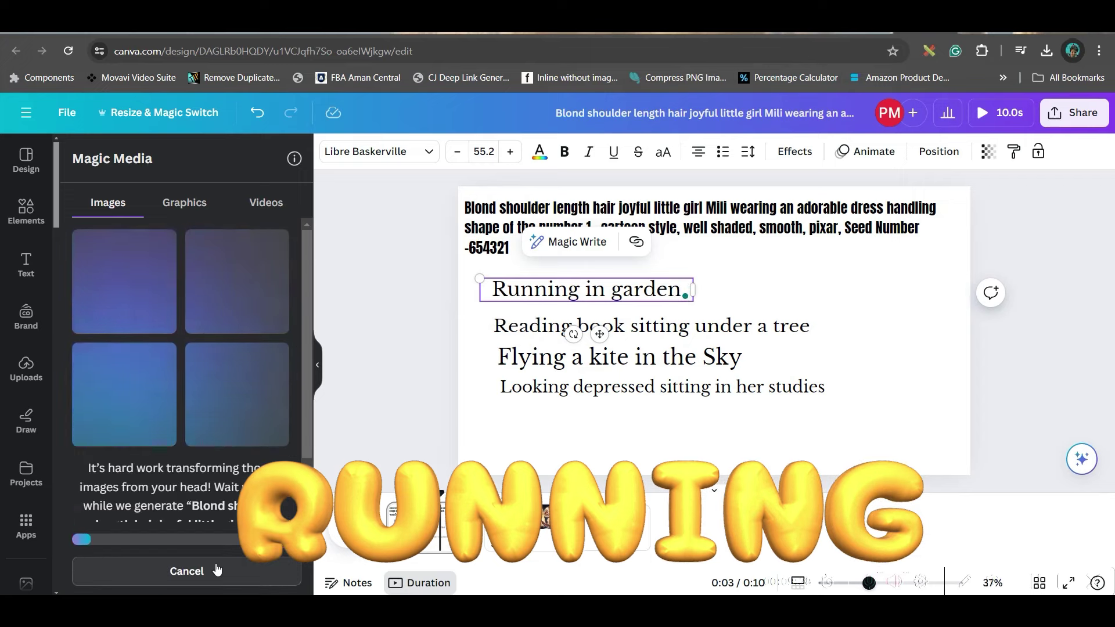
# - Add running and reading-under-a-tree images, then generate kite-flying images for a new page
pyautogui.click(124, 281)
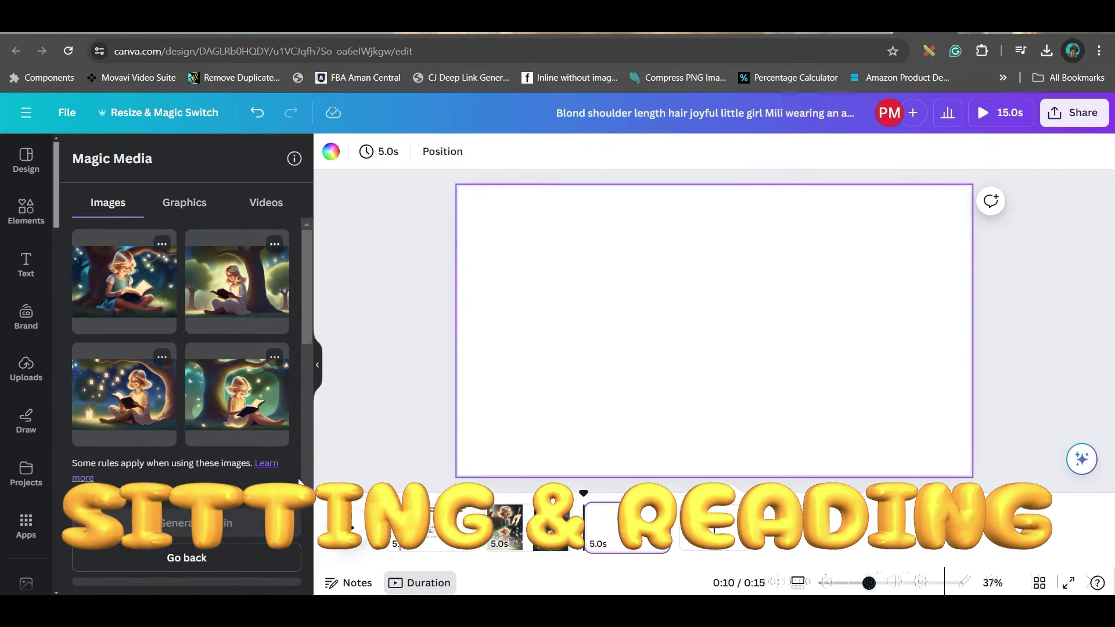
pyautogui.click(124, 282)
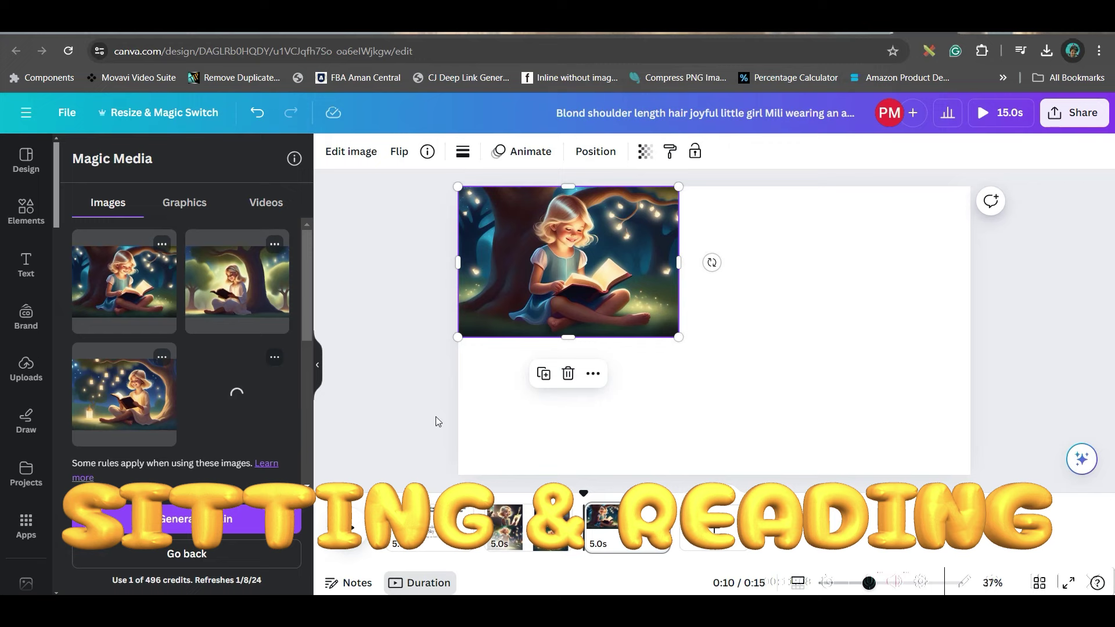
pyautogui.click(236, 395)
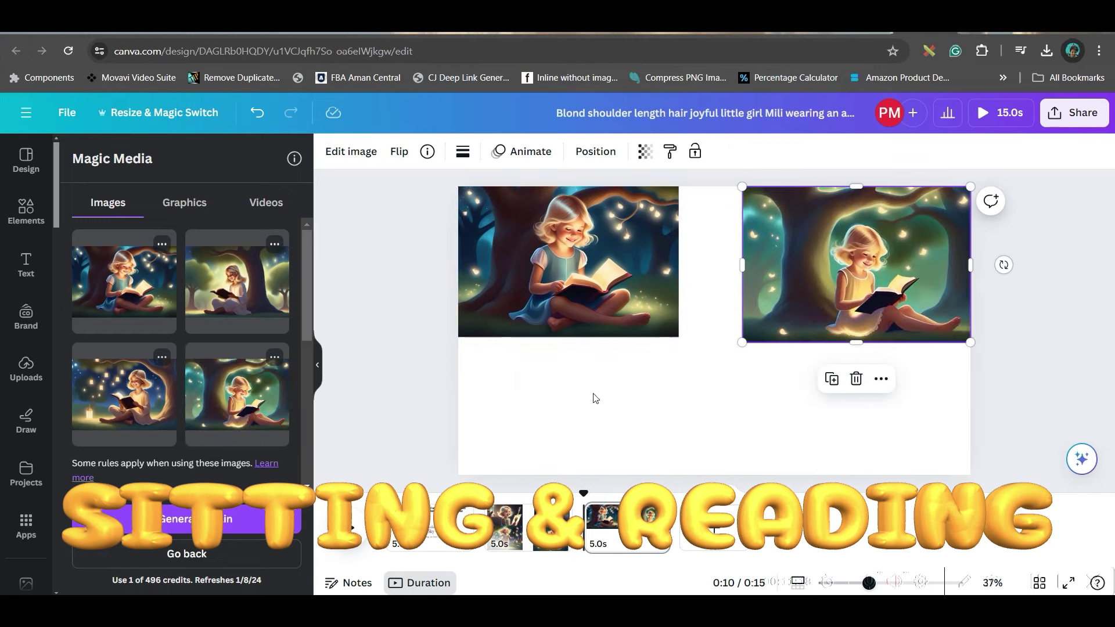
pyautogui.click(186, 553)
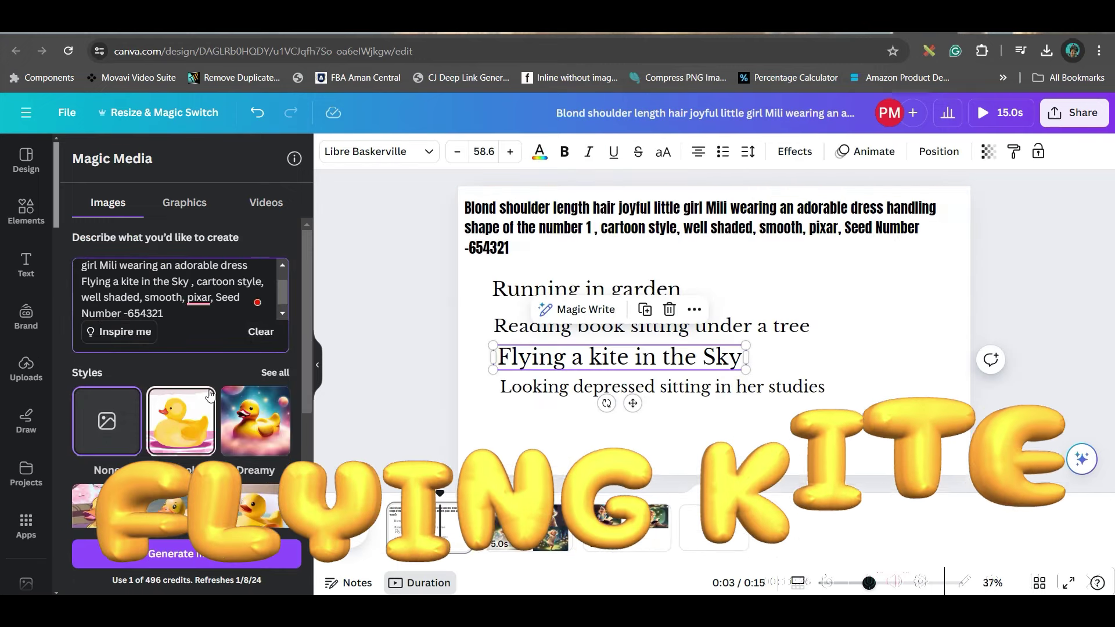
pyautogui.click(186, 553)
pyautogui.hotkey('ctrl', 'Return')
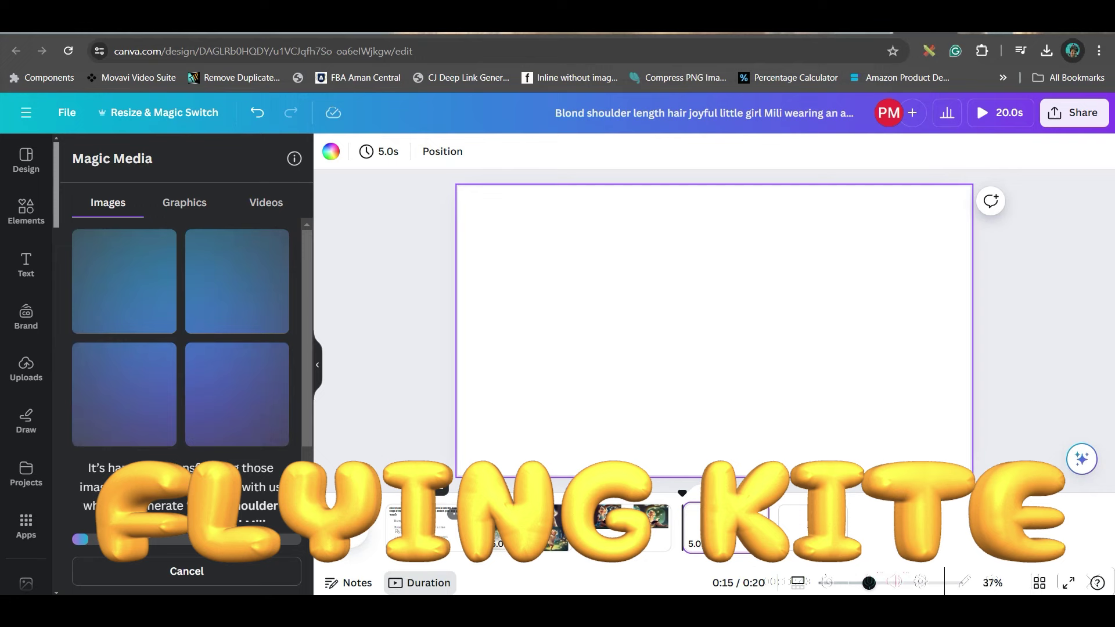
# - Place two kite images, then add, resize and arrange four reading-in-study images
pyautogui.click(124, 281)
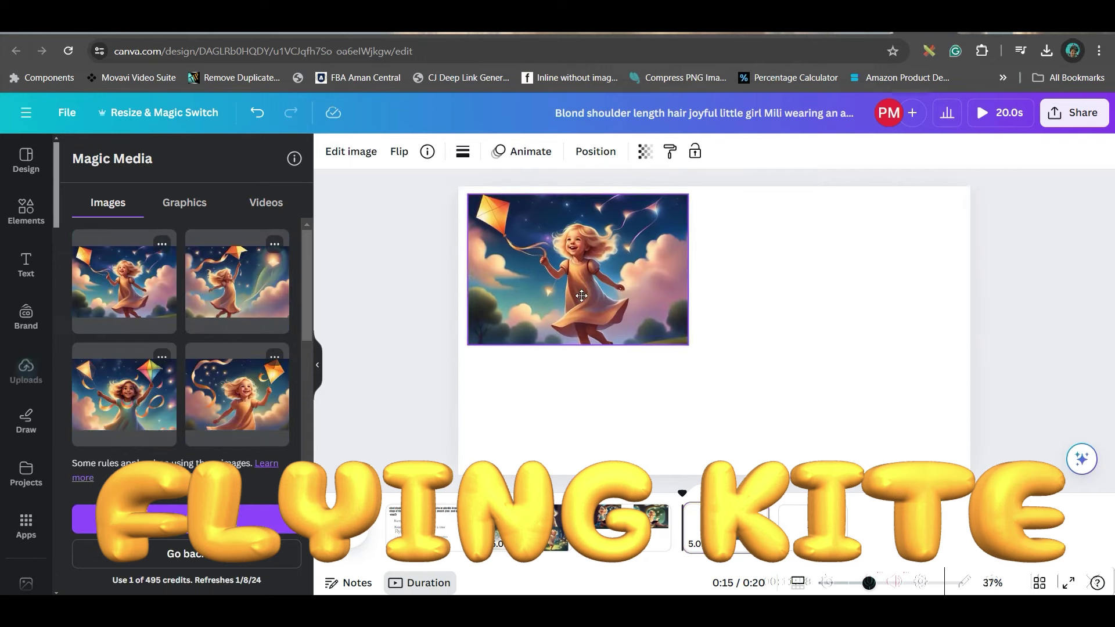
pyautogui.click(237, 394)
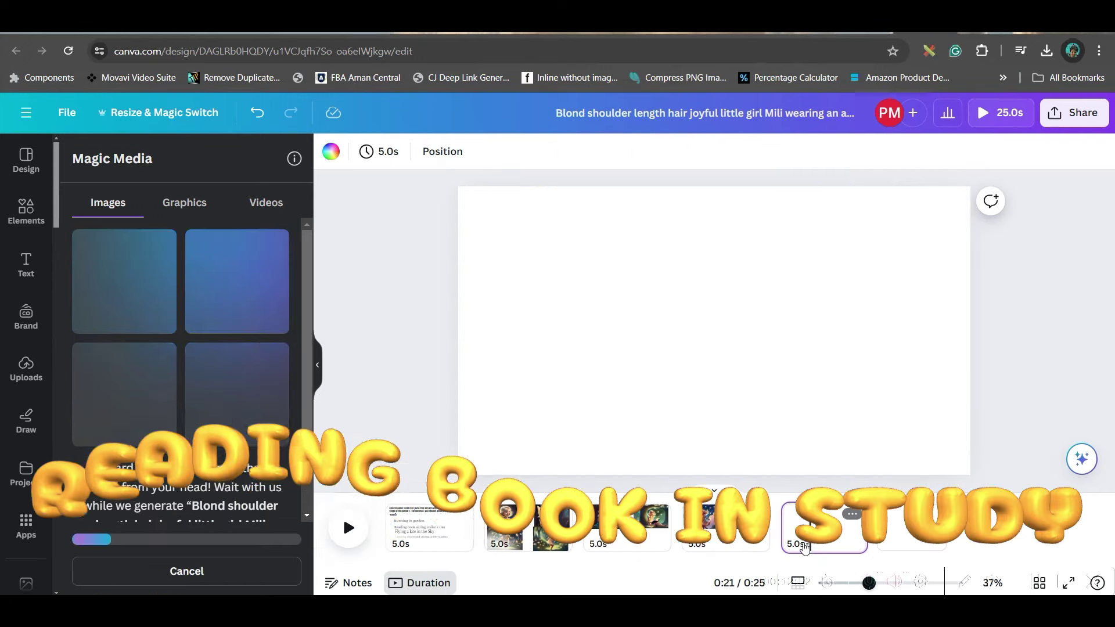
pyautogui.click(237, 282)
pyautogui.moveTo(824, 402); pyautogui.dragTo(768, 398)
pyautogui.click(124, 282)
pyautogui.moveTo(667, 329); pyautogui.dragTo(662, 401)
pyautogui.click(261, 408)
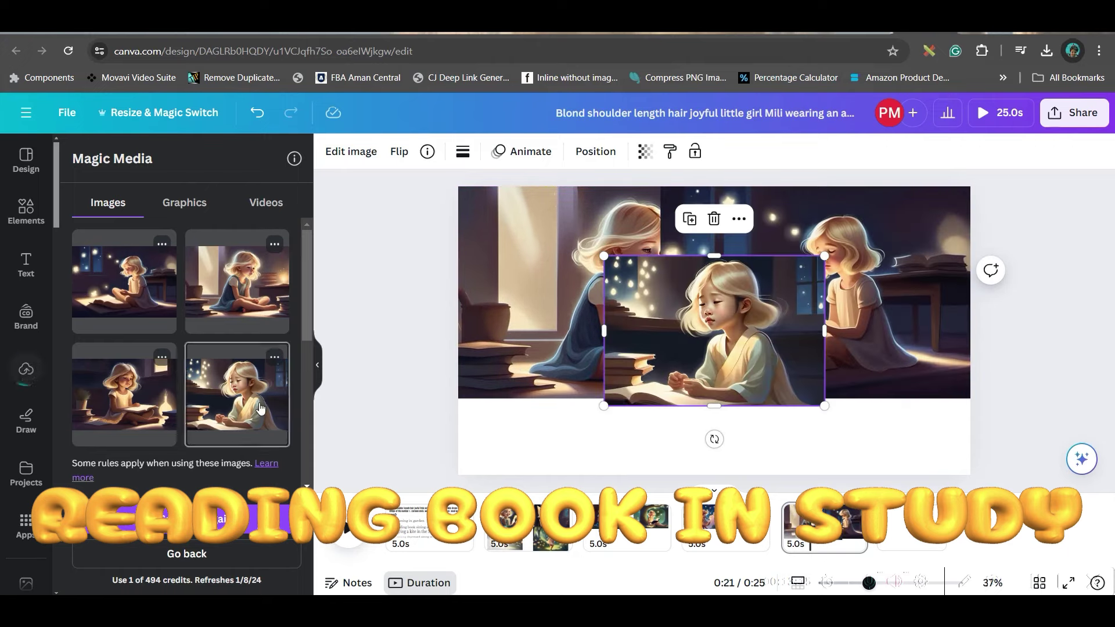
pyautogui.moveTo(714, 331); pyautogui.dragTo(694, 292)
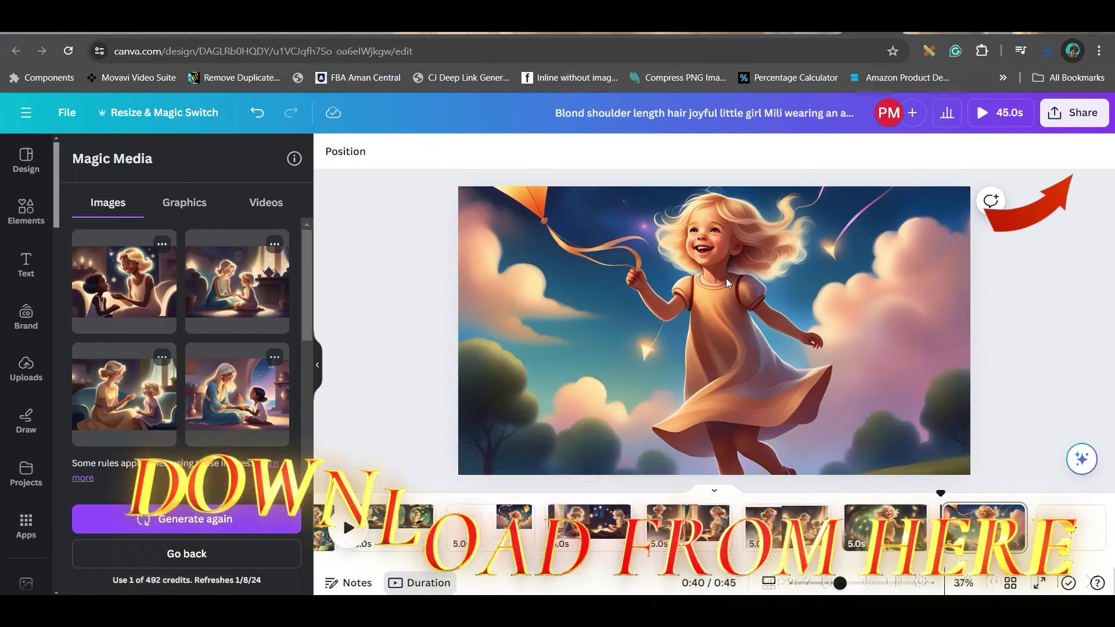
# - In Share > Download, switch the file type to PNG and untick All pages
pyautogui.click(1075, 112)
pyautogui.click(893, 481)
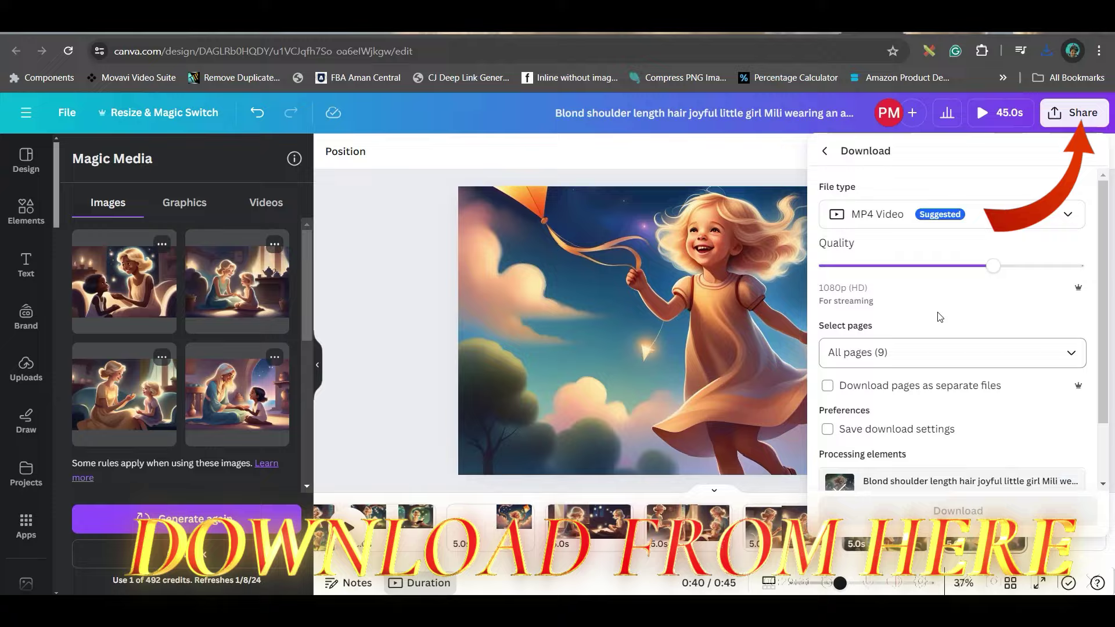
pyautogui.click(952, 214)
pyautogui.click(871, 298)
pyautogui.click(1066, 385)
pyautogui.click(1059, 155)
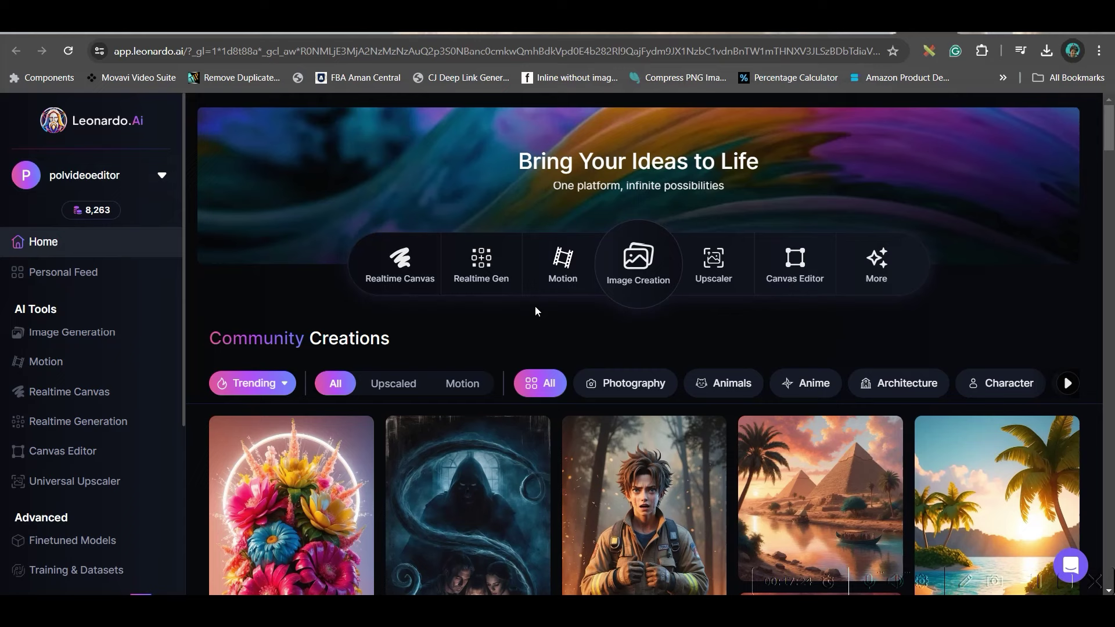
# - Filter Leonardo.Ai community creations to Character, browse the grid, then go to Image Generation
pyautogui.scroll(-4, 395, 429)
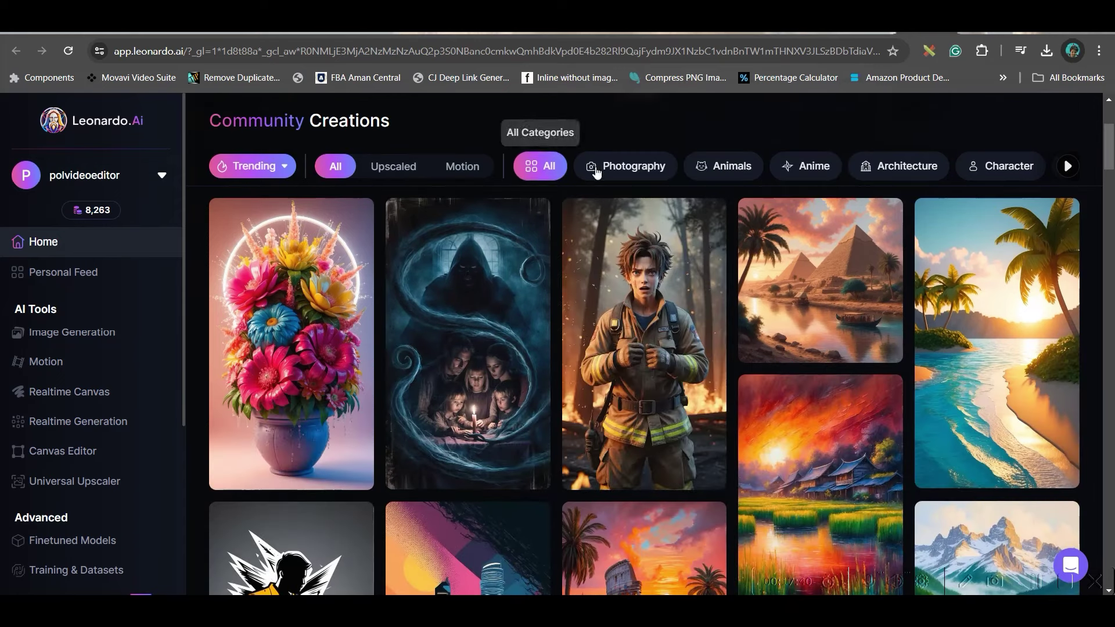
pyautogui.click(1067, 167)
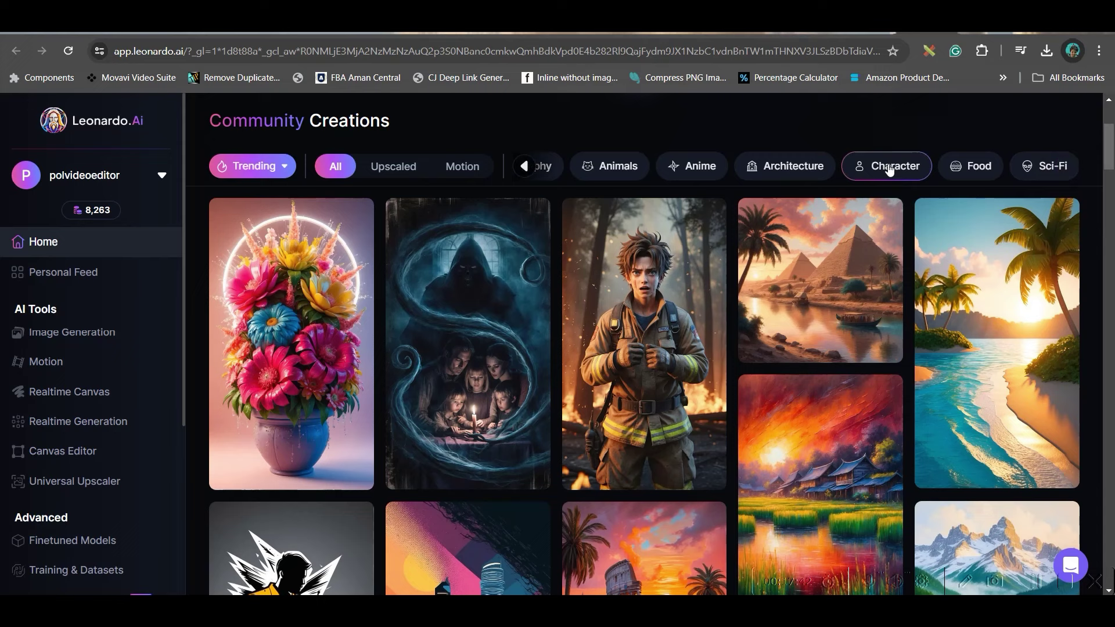
pyautogui.click(524, 166)
pyautogui.click(988, 167)
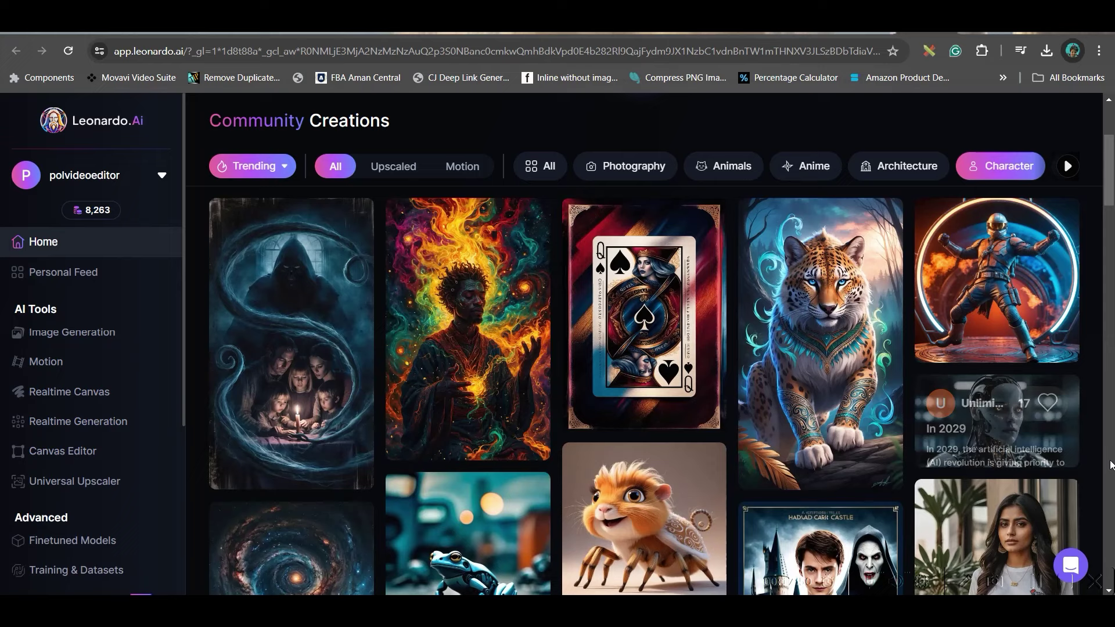
pyautogui.scroll(-3, 955, 491)
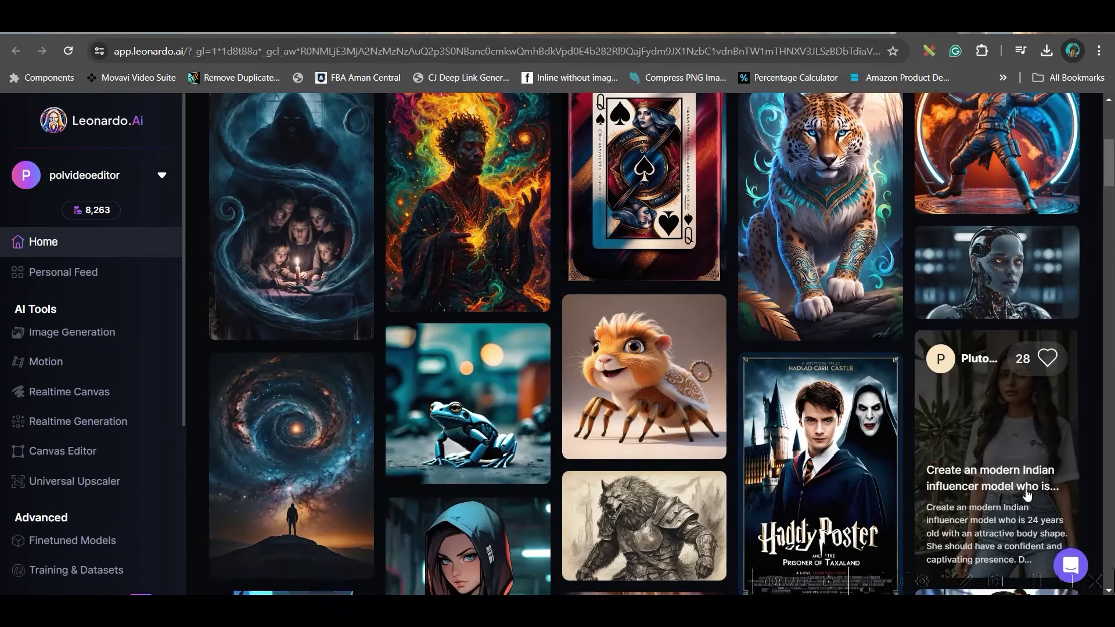
pyautogui.scroll(-4, 1013, 502)
pyautogui.scroll(-10, 1012, 502)
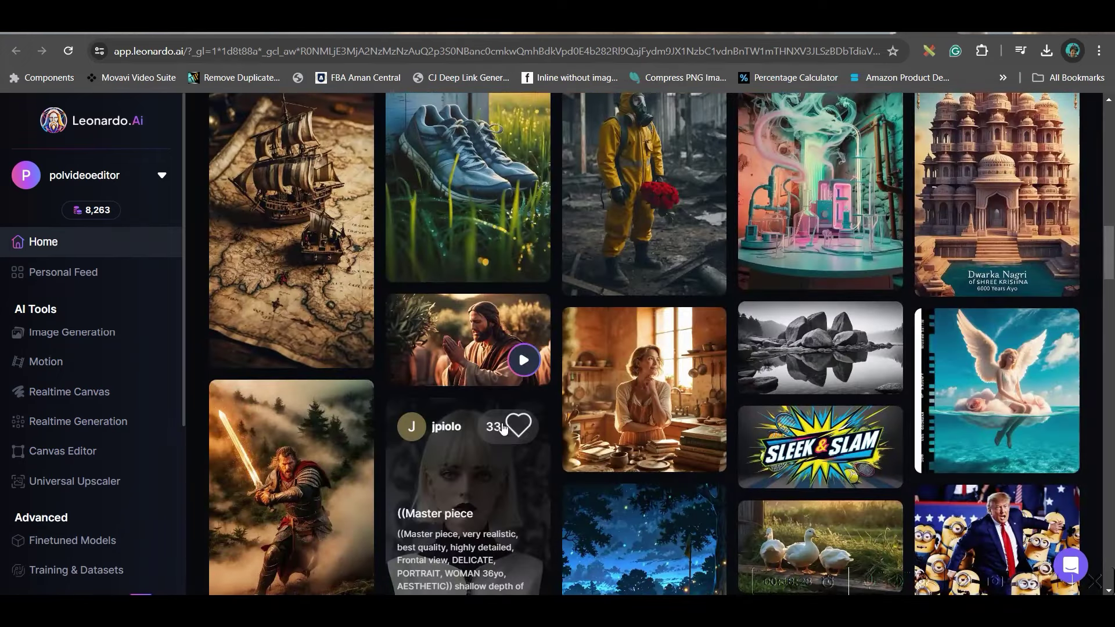
pyautogui.click(77, 337)
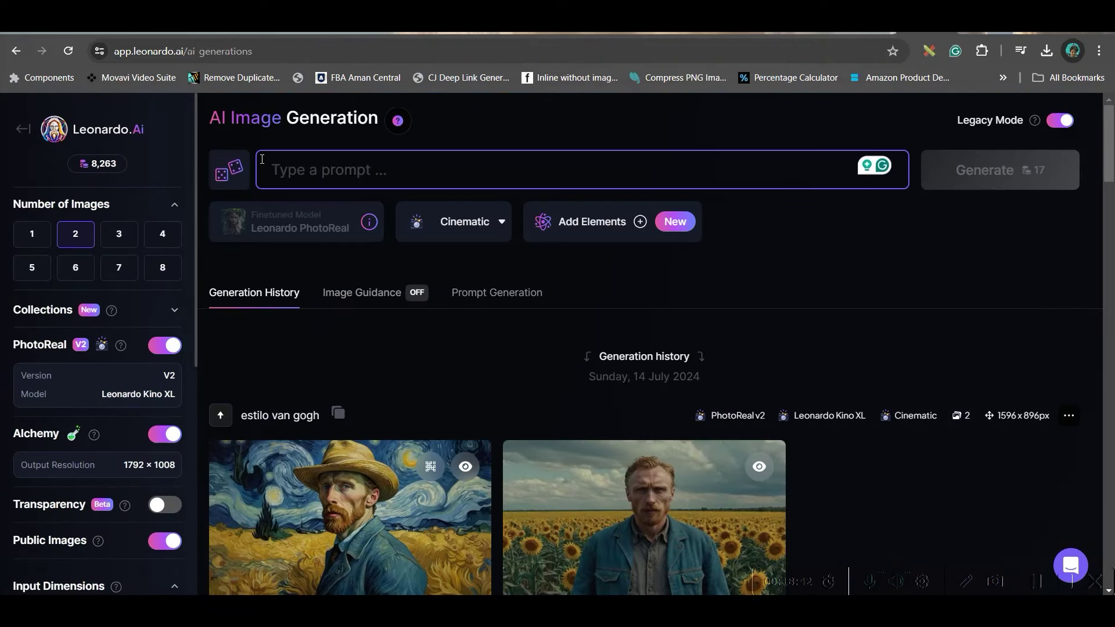
# - Paste the blonde girl prompt and check the spelling suggestions for 'pixar'
pyautogui.write('Blond shoulder length hair joyful little girl Mili wearing an adorable dress handling shape of the number 1 , cartoon style, well shaded, smooth, pixar, Seed Number -654321')
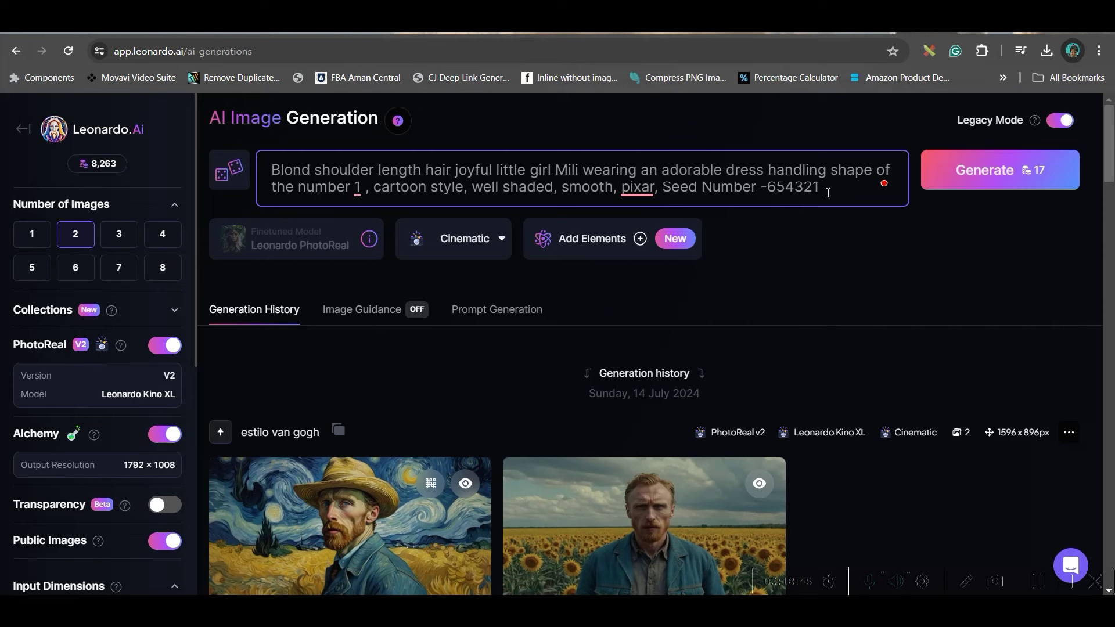
pyautogui.rightClick(649, 191)
pyautogui.click(620, 187)
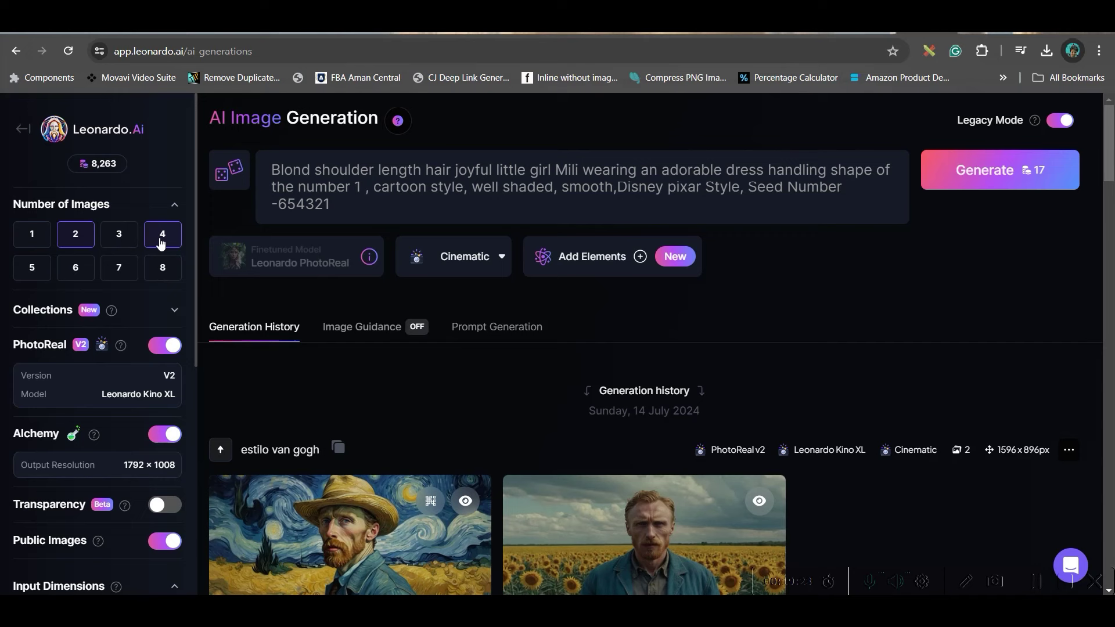
pyautogui.scroll(-3, 84, 325)
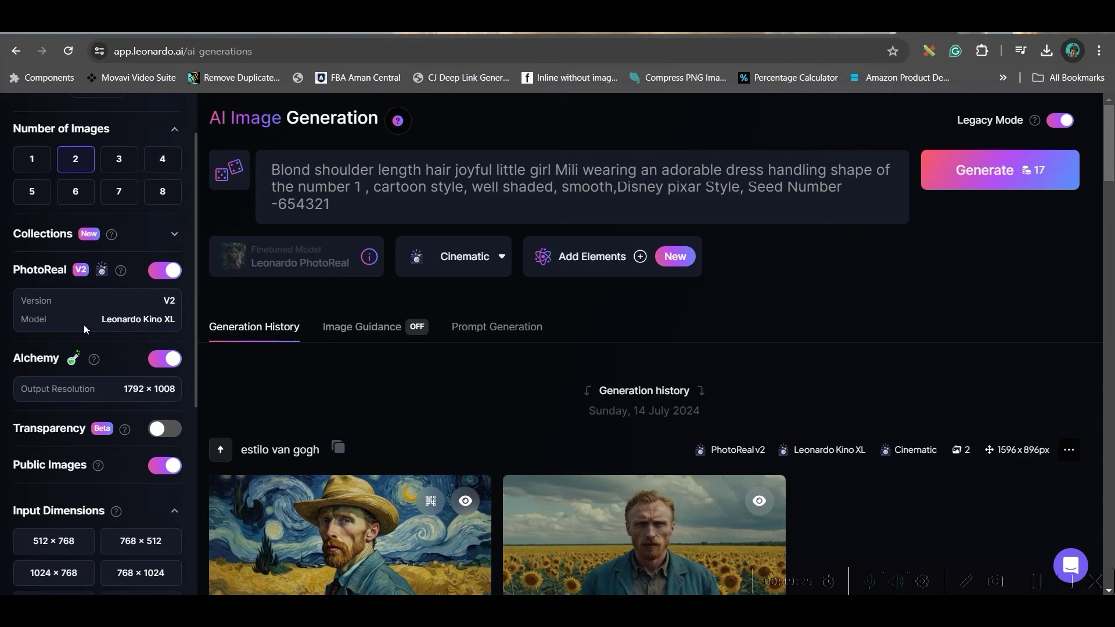
pyautogui.scroll(-3, 180, 298)
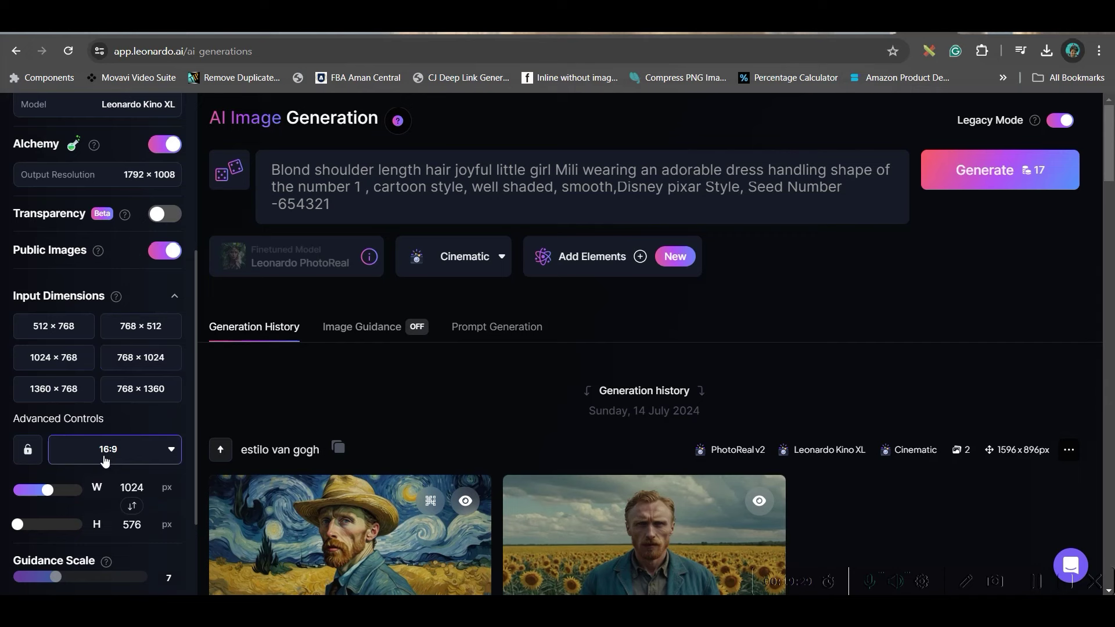
pyautogui.scroll(6, 108, 451)
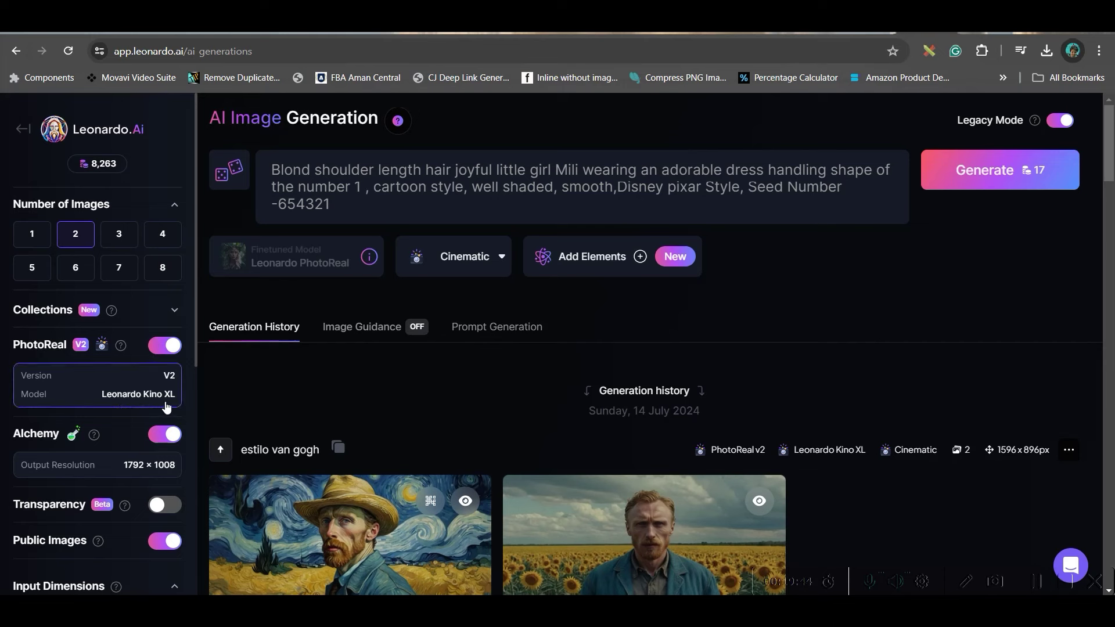
# - Turn off PhotoReal, pick 3D Animation Style, and add negative prompt 'Extra Limbs, Ugly face,Extra finger'
pyautogui.click(158, 349)
pyautogui.click(329, 264)
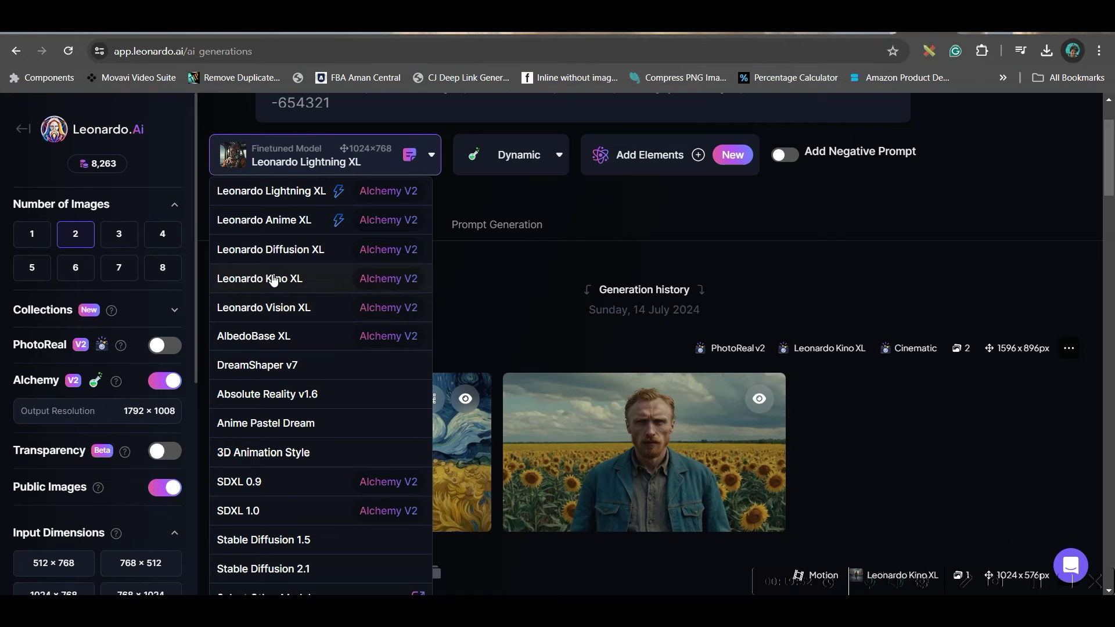
pyautogui.click(267, 452)
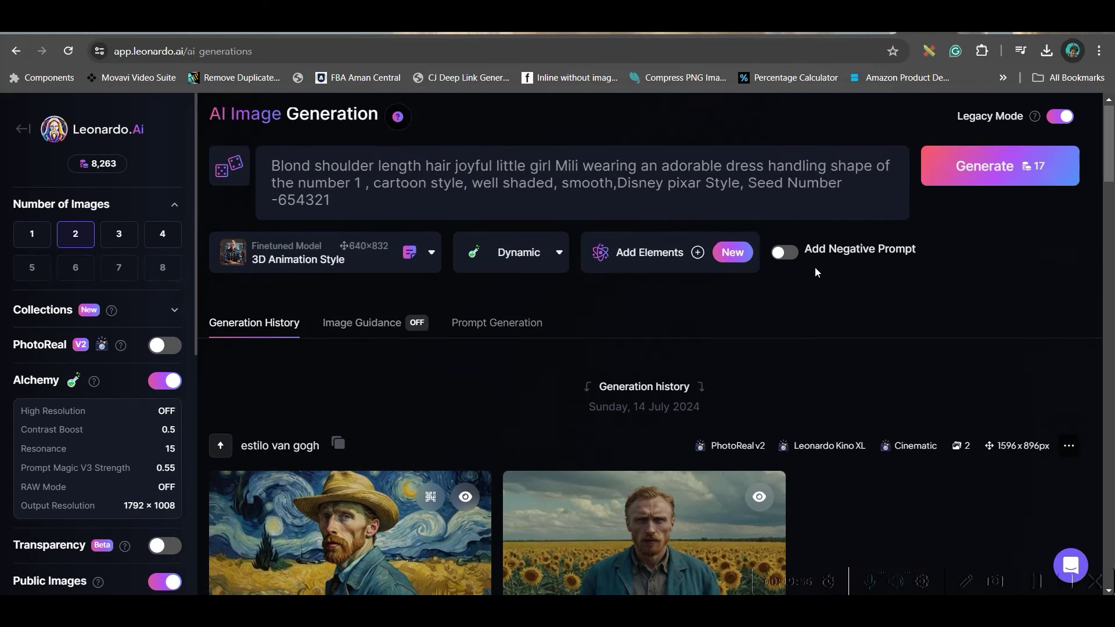
pyautogui.click(785, 257)
pyautogui.click(384, 256)
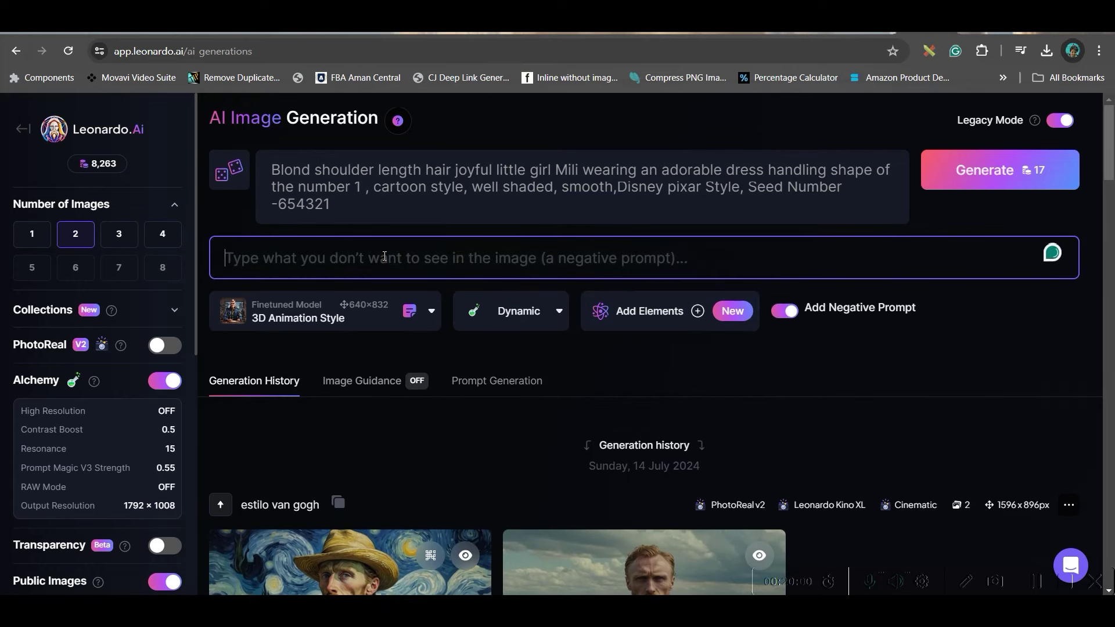
pyautogui.write('Extra Limbs, Ugly face,')
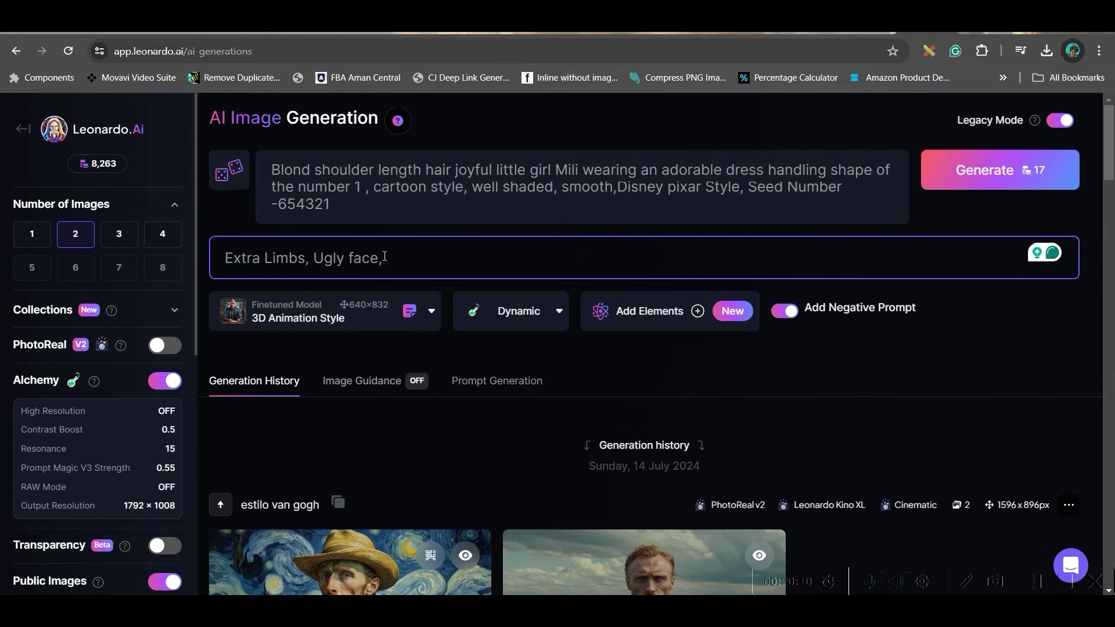
pyautogui.write('Extra finger')
# - Upload the blonde girl image as Image Input 1 under Image Guidance
pyautogui.click(379, 388)
pyautogui.scroll(-3, 392, 393)
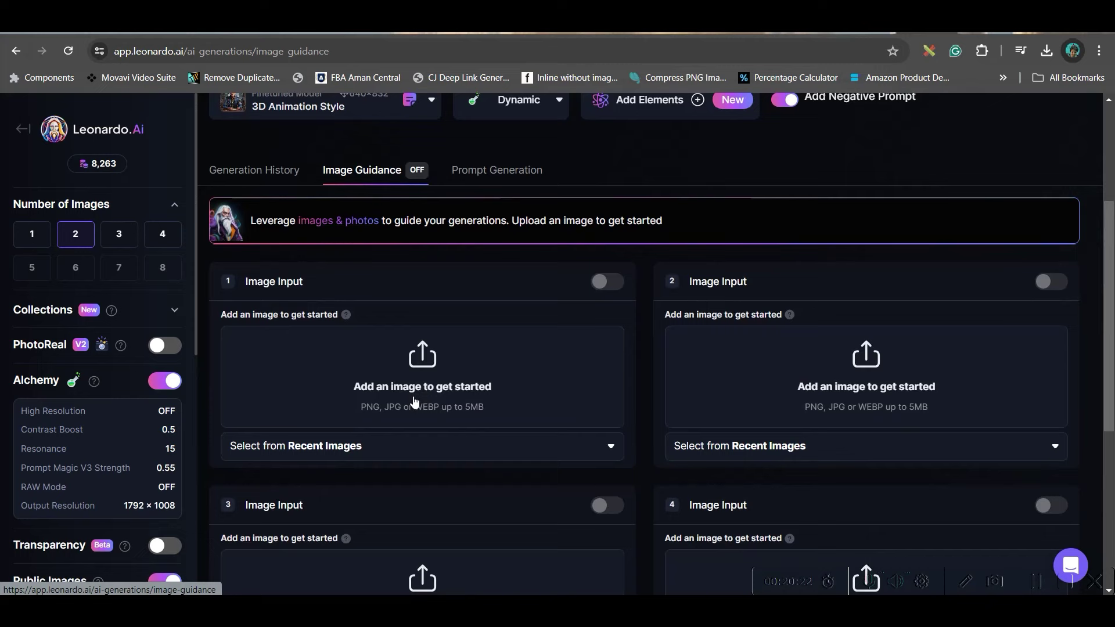
pyautogui.click(417, 357)
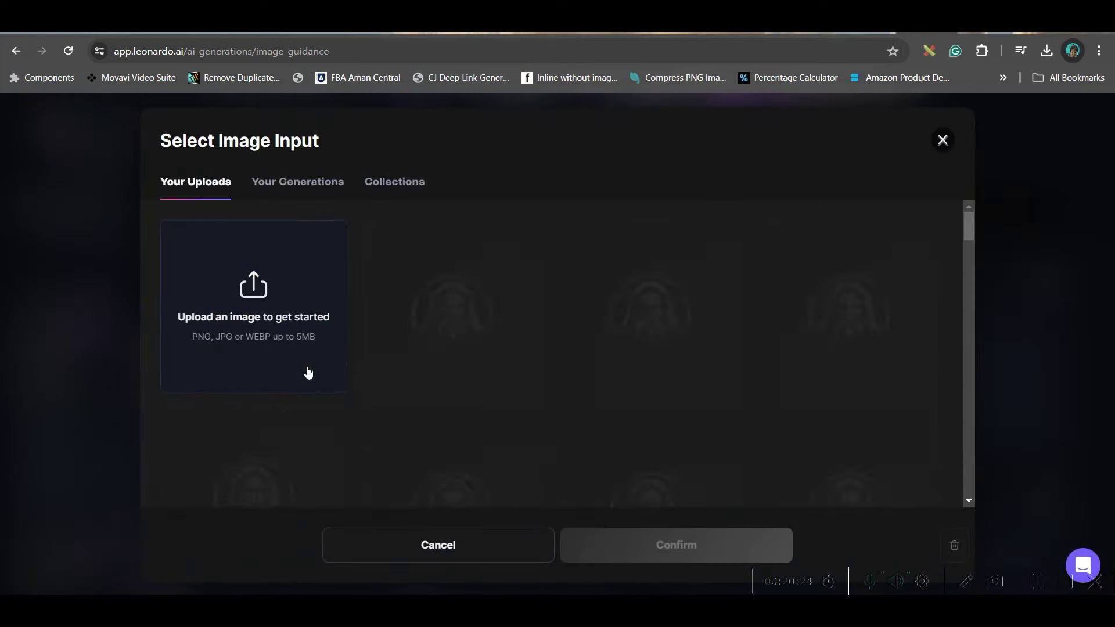
pyautogui.scroll(-5, 648, 418)
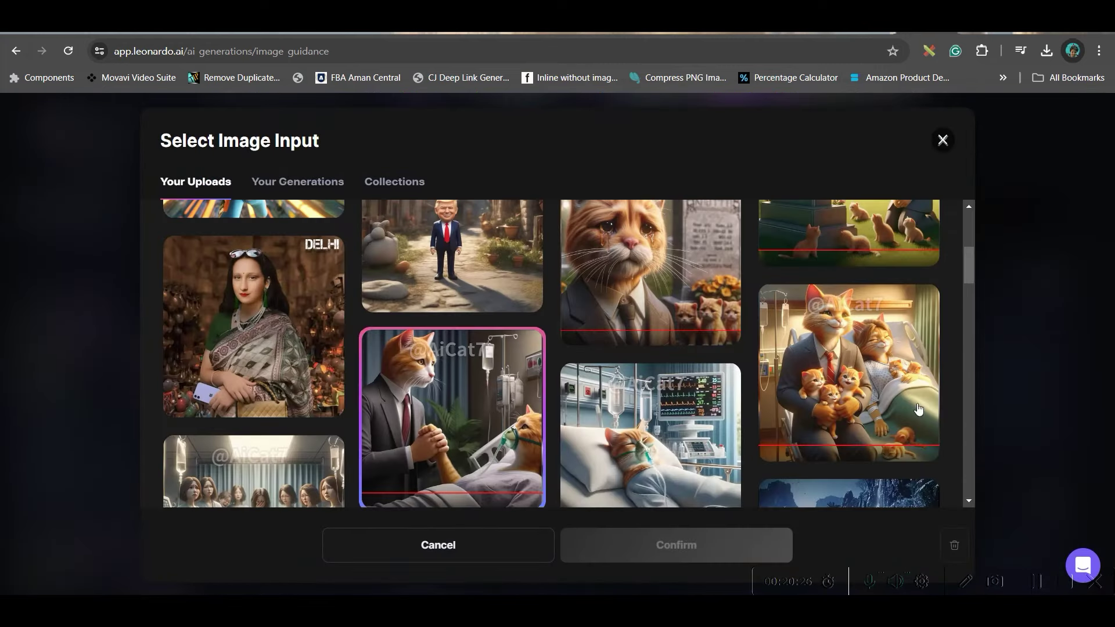
pyautogui.scroll(5, 779, 390)
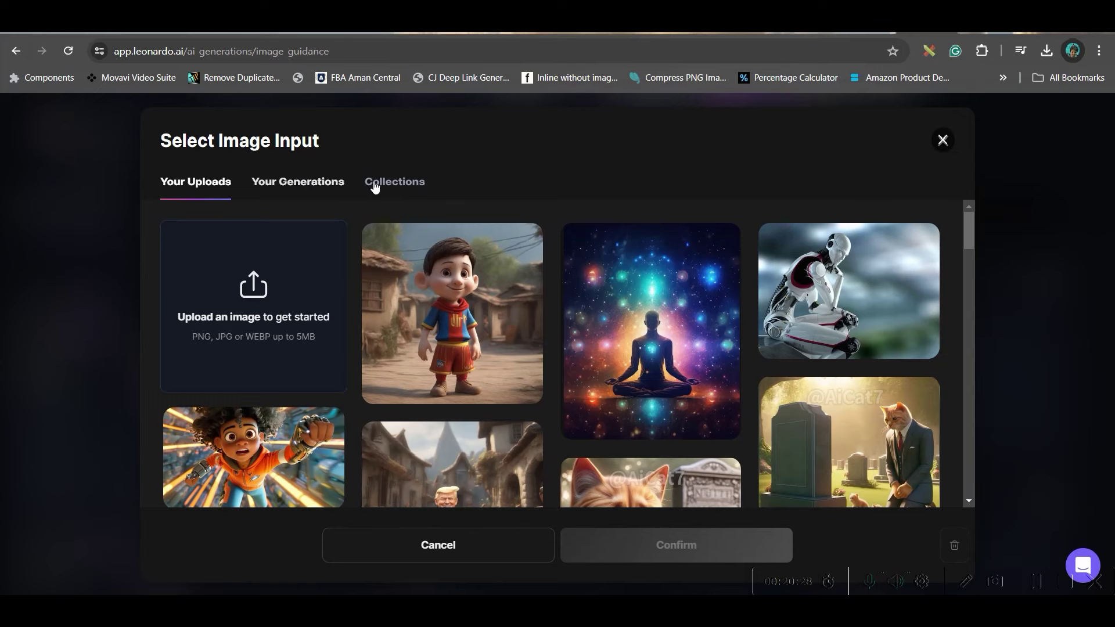
pyautogui.click(253, 283)
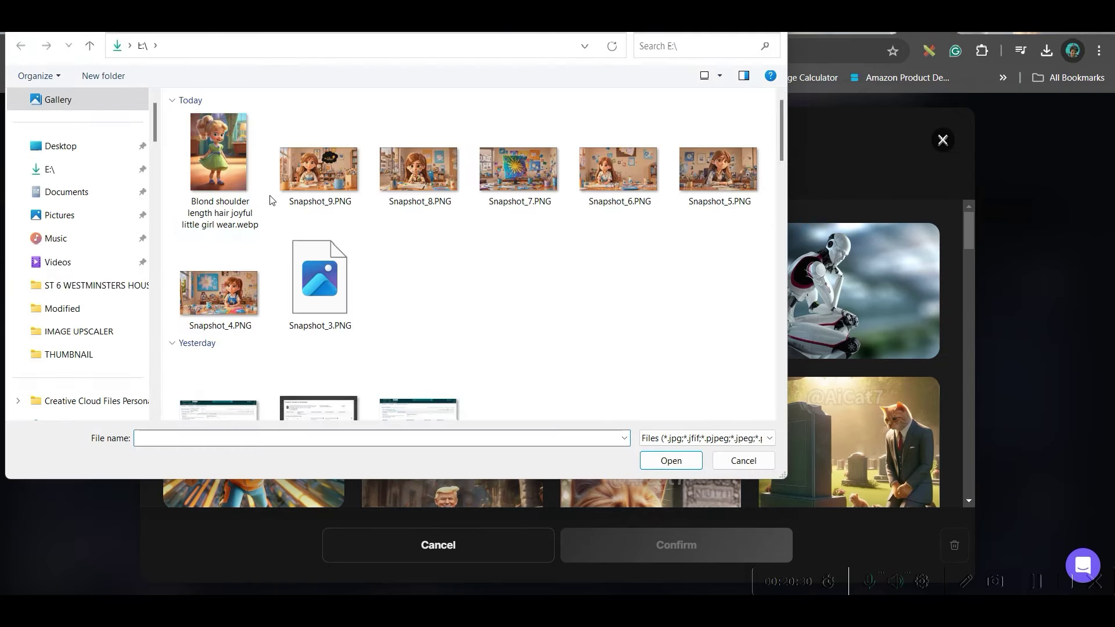
pyautogui.click(214, 178)
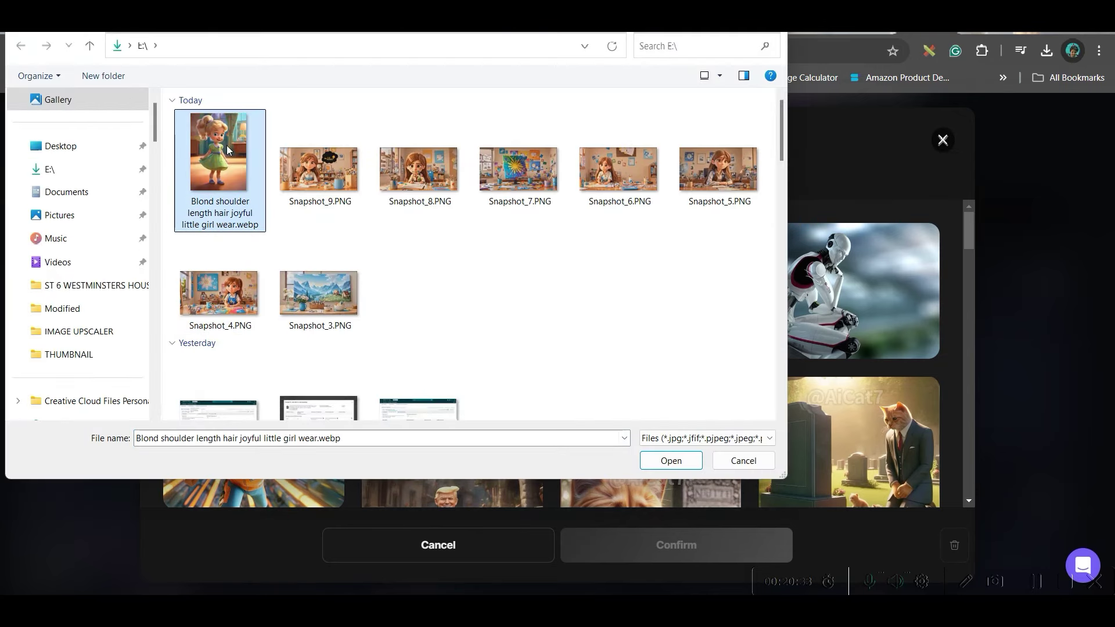
pyautogui.click(659, 461)
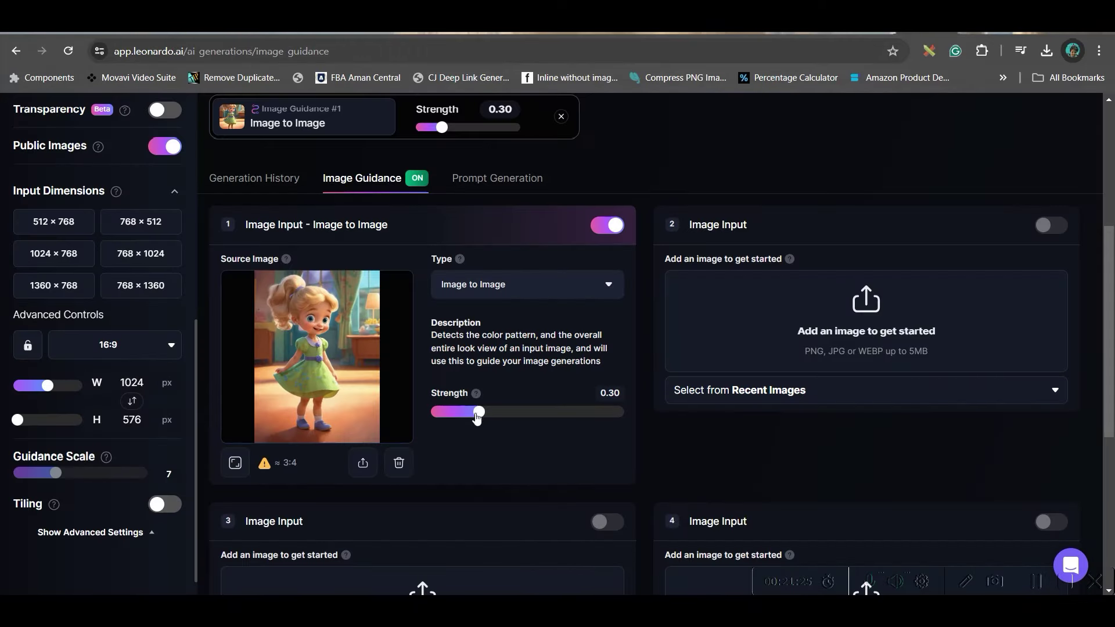
# - Keep the guidance type as Image to Image and set Strength to 0.40
pyautogui.click(501, 287)
pyautogui.click(508, 517)
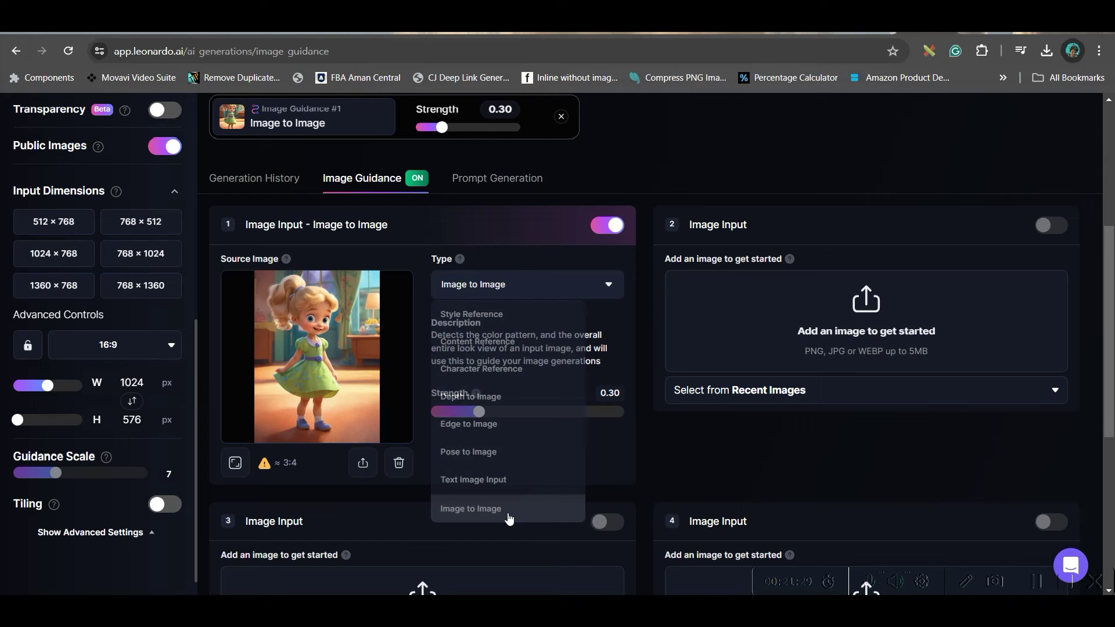
pyautogui.moveTo(483, 417); pyautogui.dragTo(503, 419)
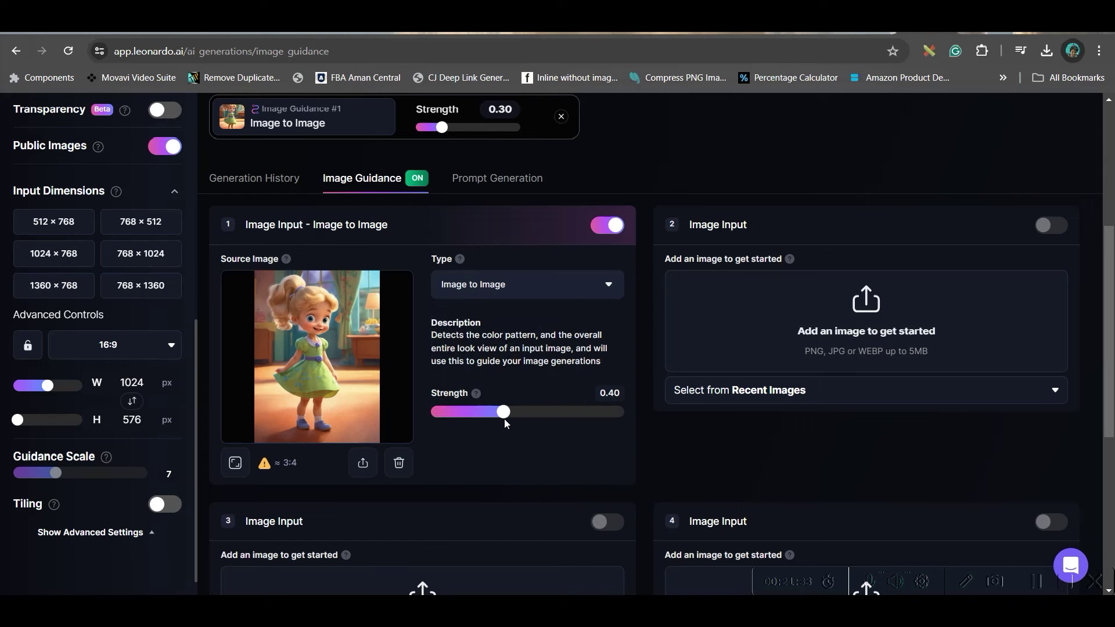
pyautogui.scroll(5, 708, 455)
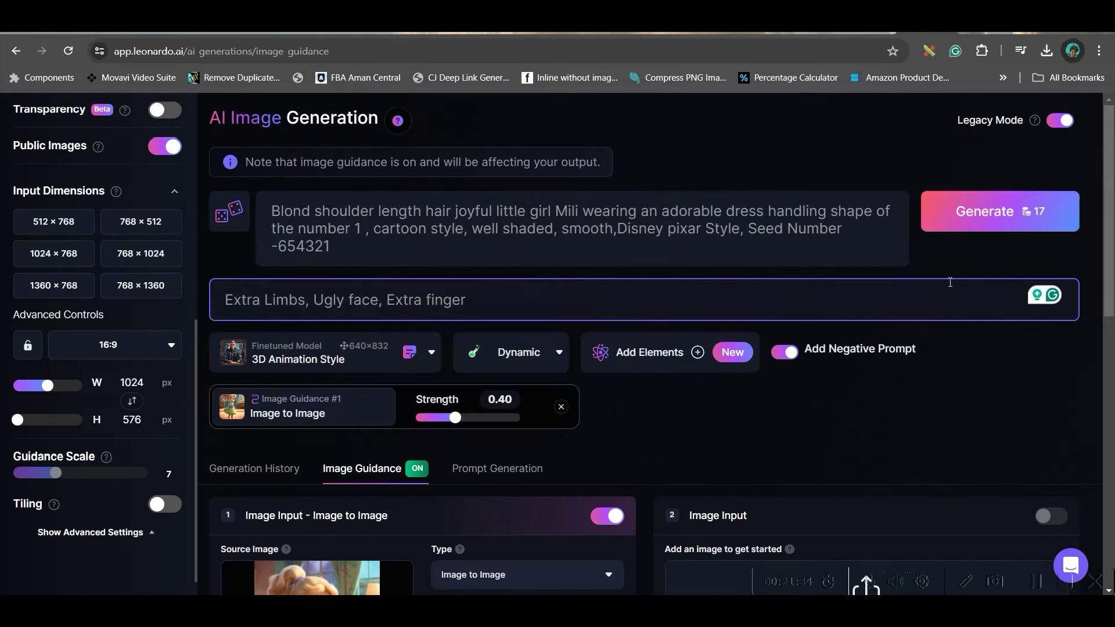
# - Generate the full-length blonde girl images and start an Alchemy Smooth Upscale of one
pyautogui.click(986, 212)
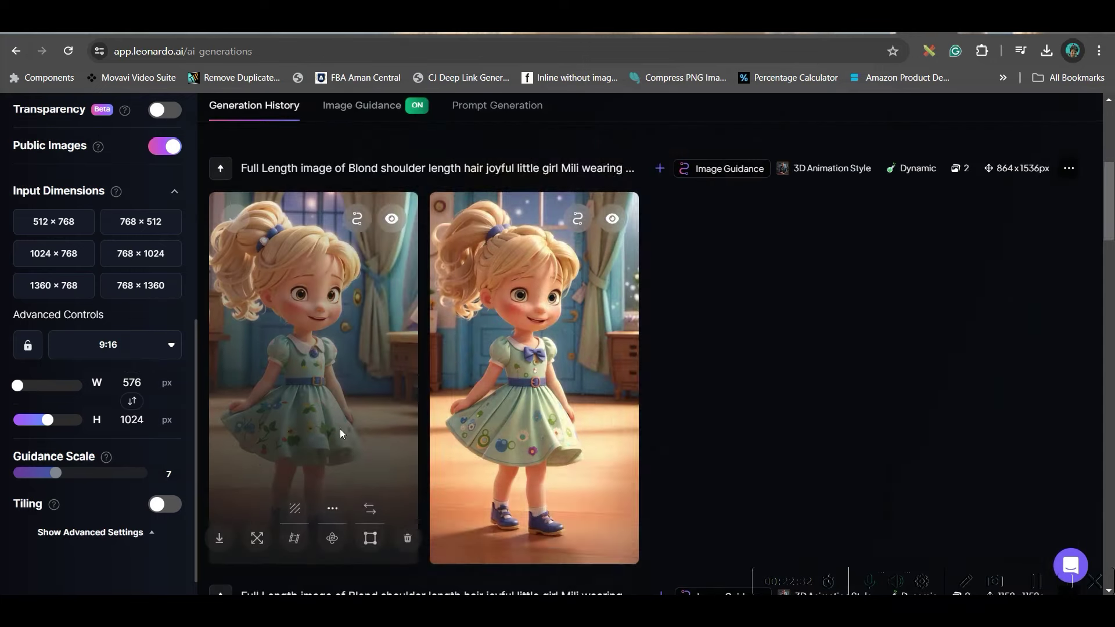
pyautogui.click(339, 428)
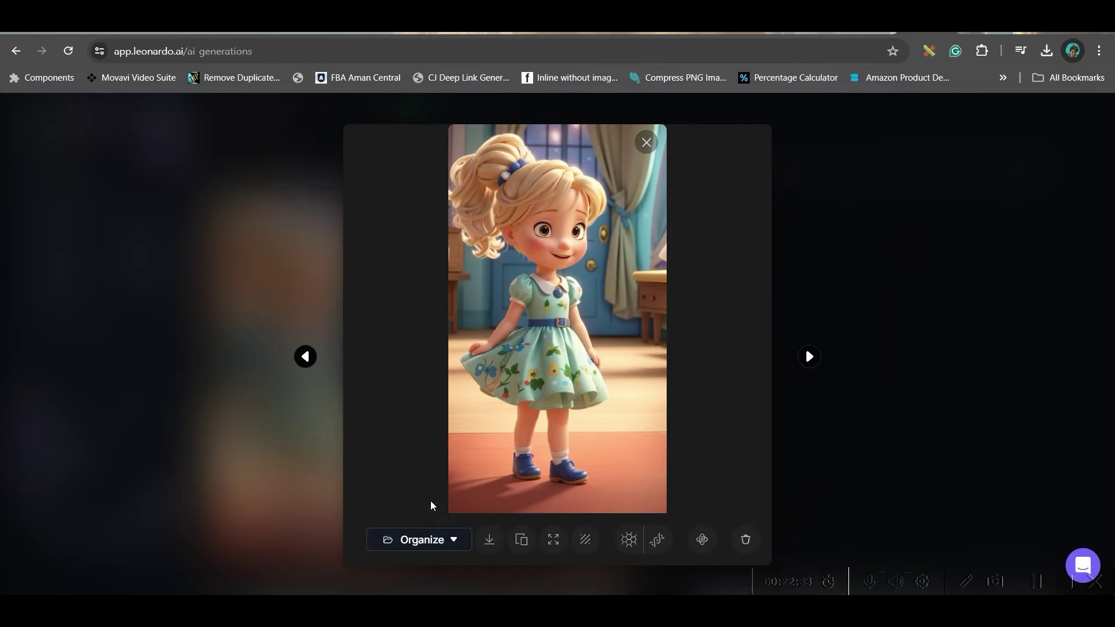
pyautogui.click(627, 542)
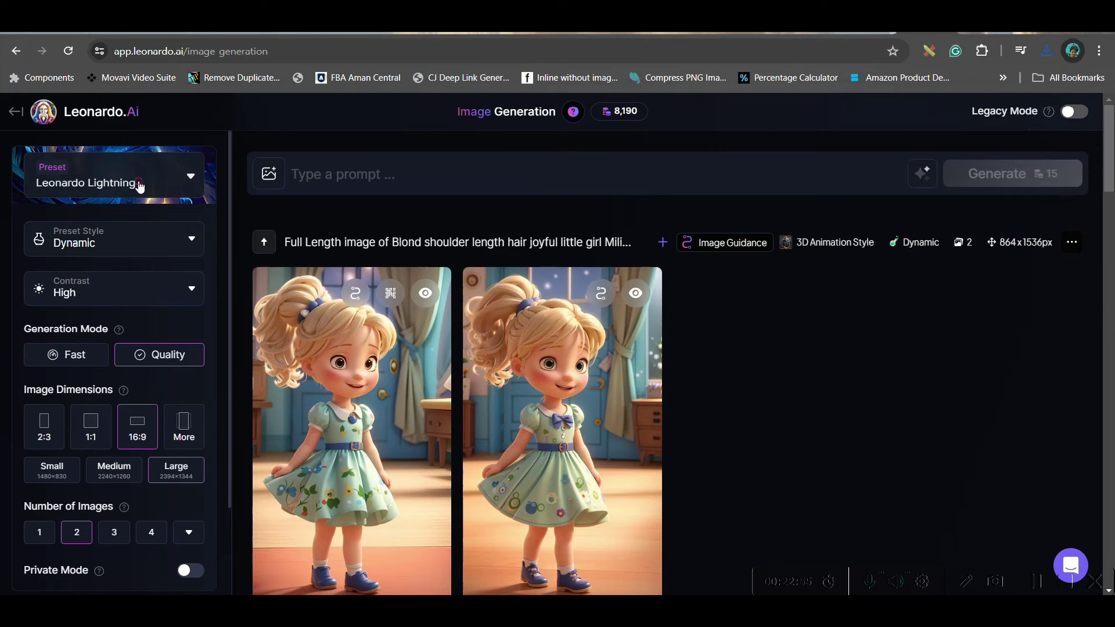
# - Choose the Lifelike Vision preset in 3D Render style with the Leonardo Vision XL model
pyautogui.click(139, 185)
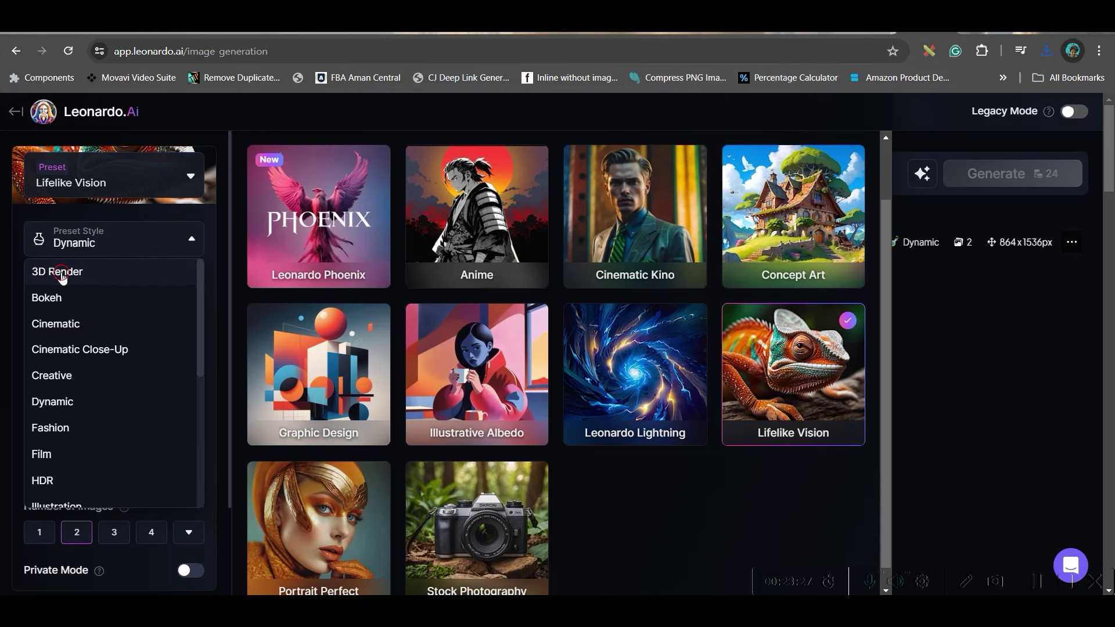
pyautogui.click(63, 273)
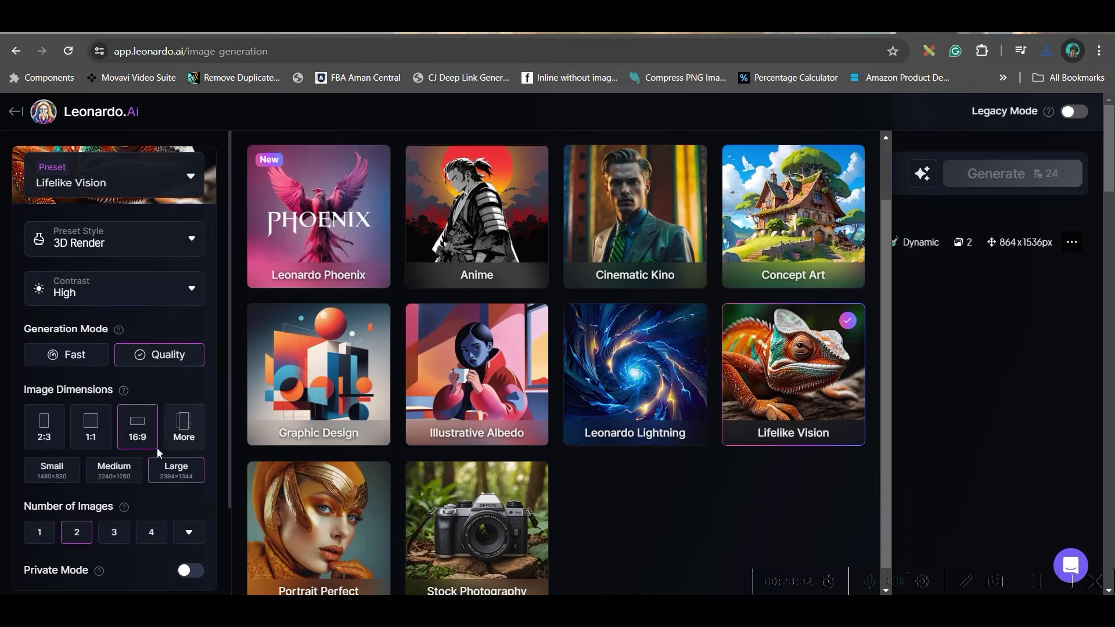
pyautogui.scroll(-1, 144, 448)
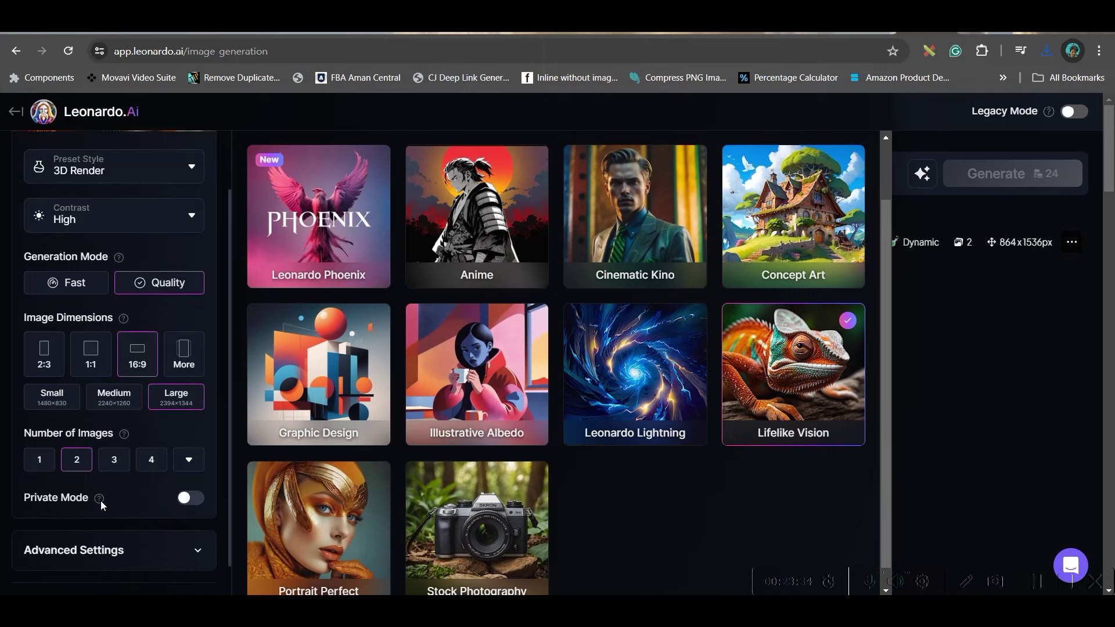
pyautogui.click(106, 549)
pyautogui.scroll(-3, 144, 418)
pyautogui.click(133, 377)
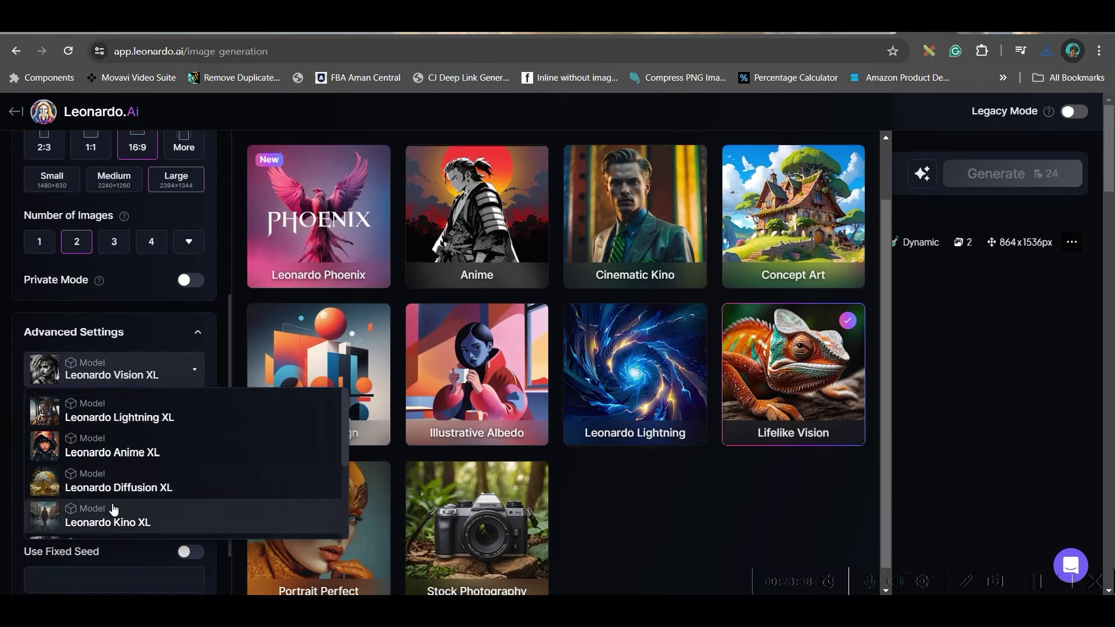
pyautogui.scroll(-2, 122, 496)
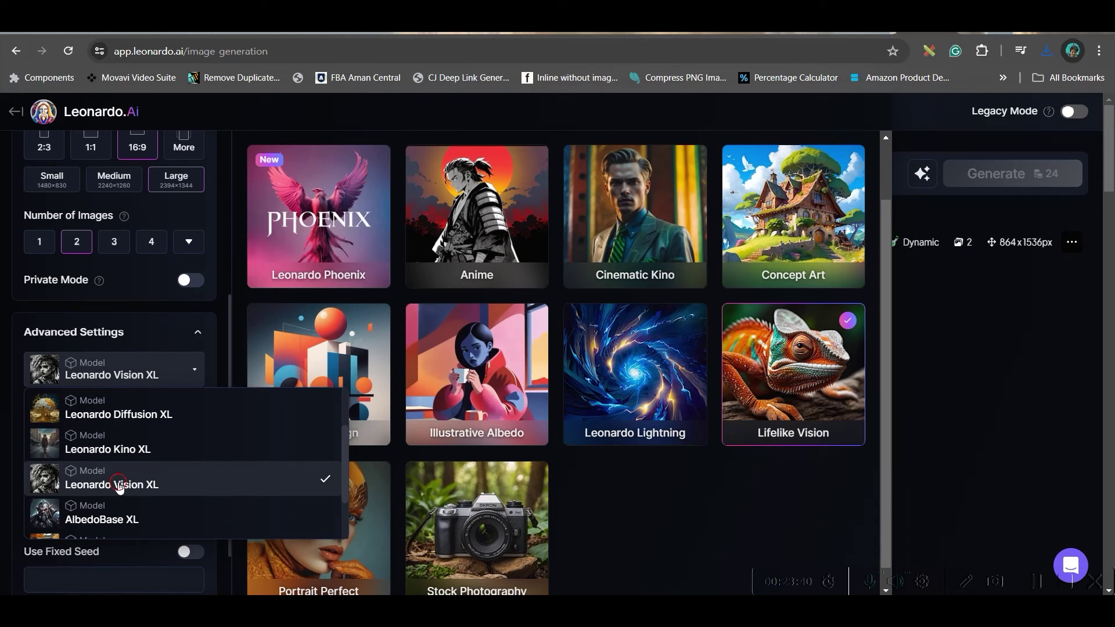
pyautogui.click(119, 499)
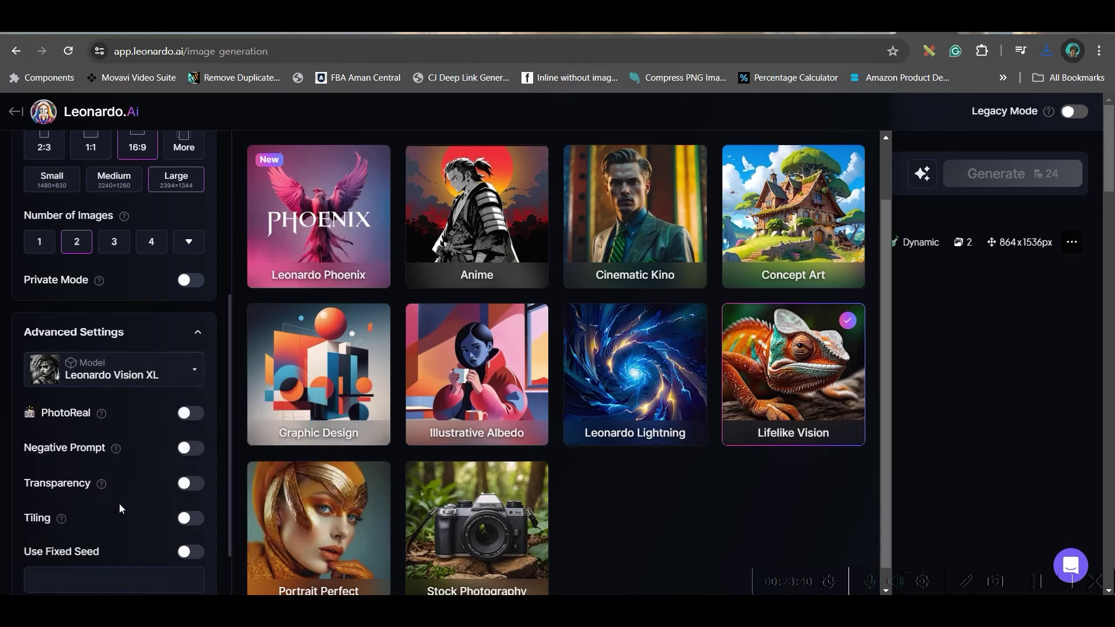
# - Enable PhotoReal and Negative Prompt, then paste the blonde girl prompt
pyautogui.click(184, 415)
pyautogui.click(190, 449)
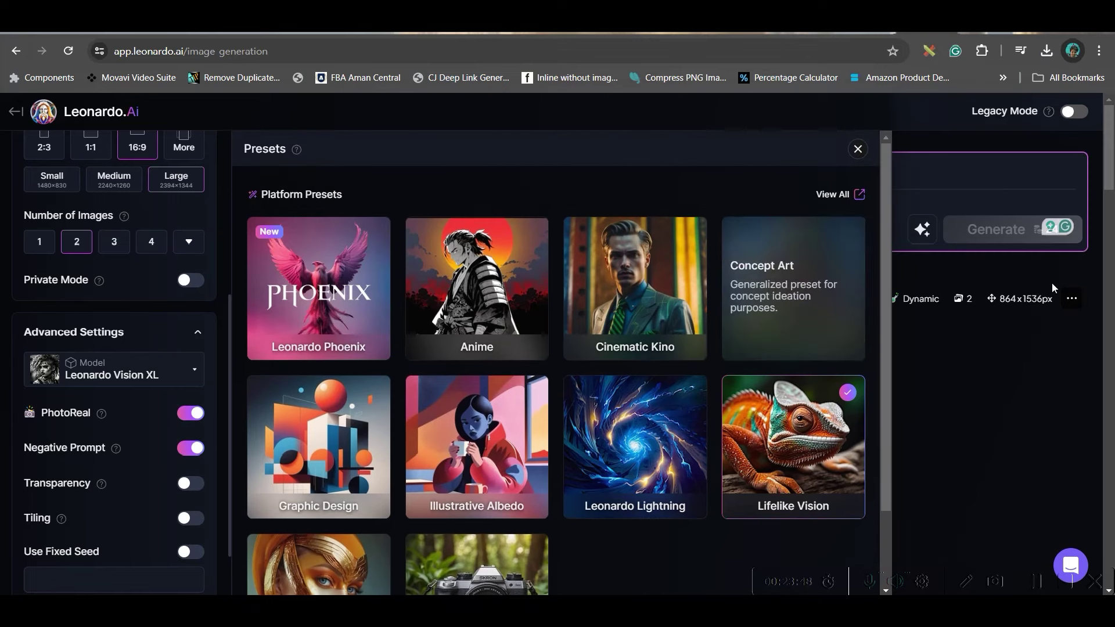
pyautogui.click(858, 150)
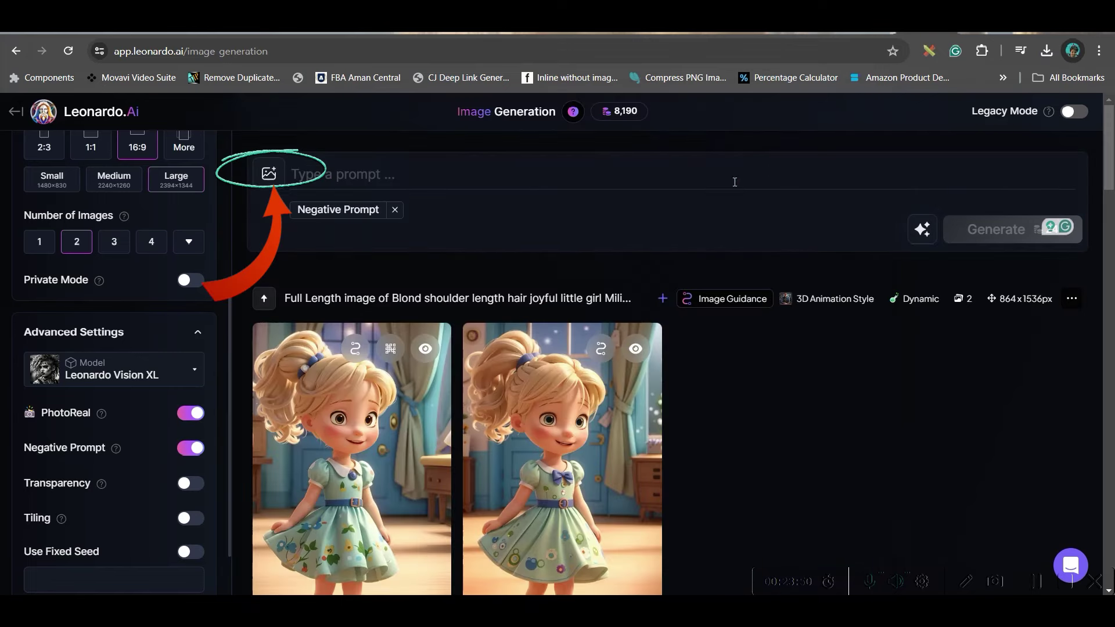
pyautogui.click(535, 171)
pyautogui.write('Blond shoulder length hair joyful little girl Mili wearing an adorable dress handling shape of the number 1, cartoon style, well shaded, smooth, clear, Seed Number -654321')
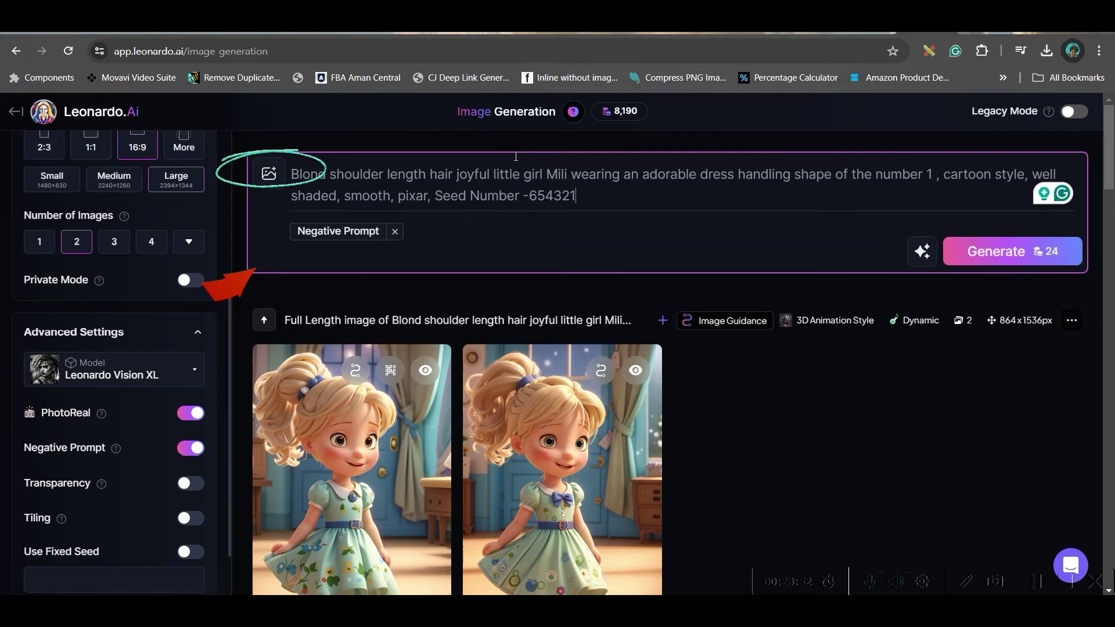
pyautogui.click(269, 173)
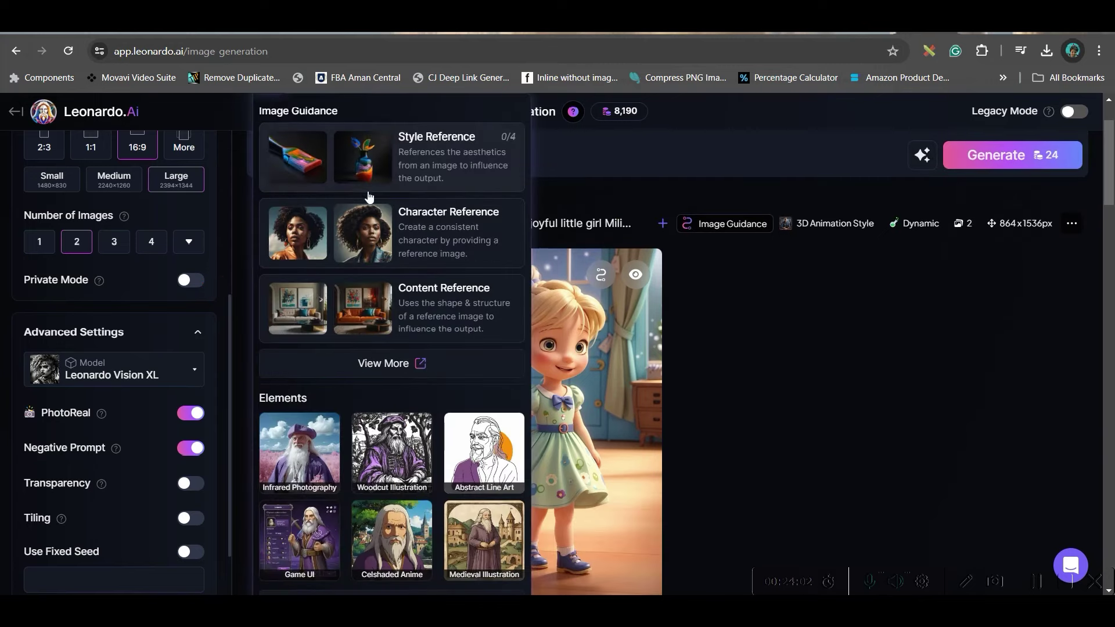
# - Upload the full-length blonde girl image as a Character Reference
pyautogui.click(432, 218)
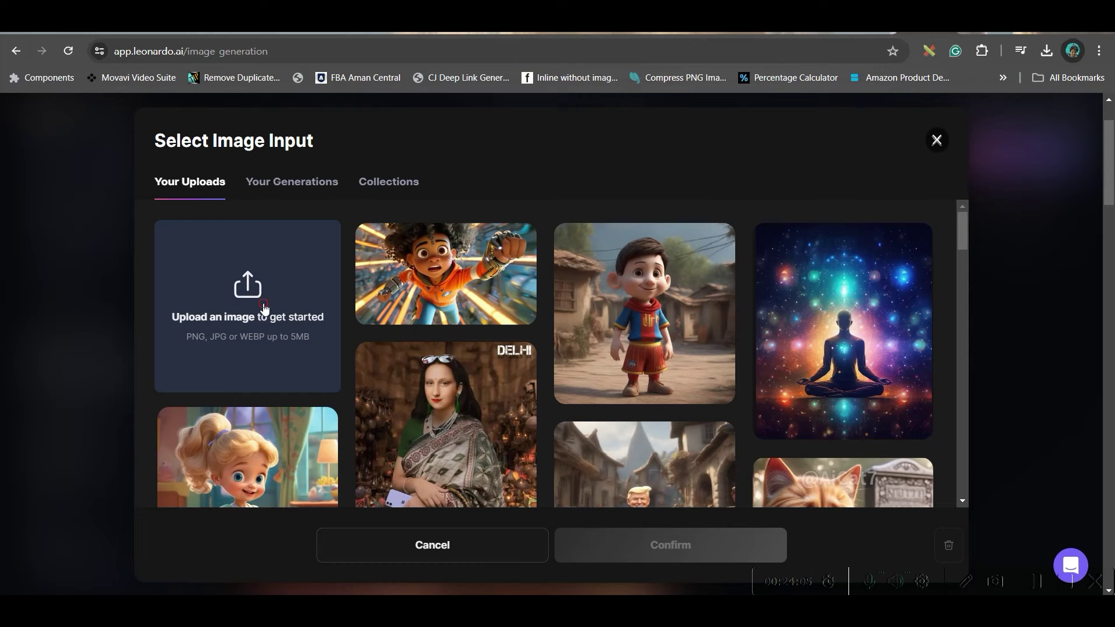
pyautogui.click(263, 308)
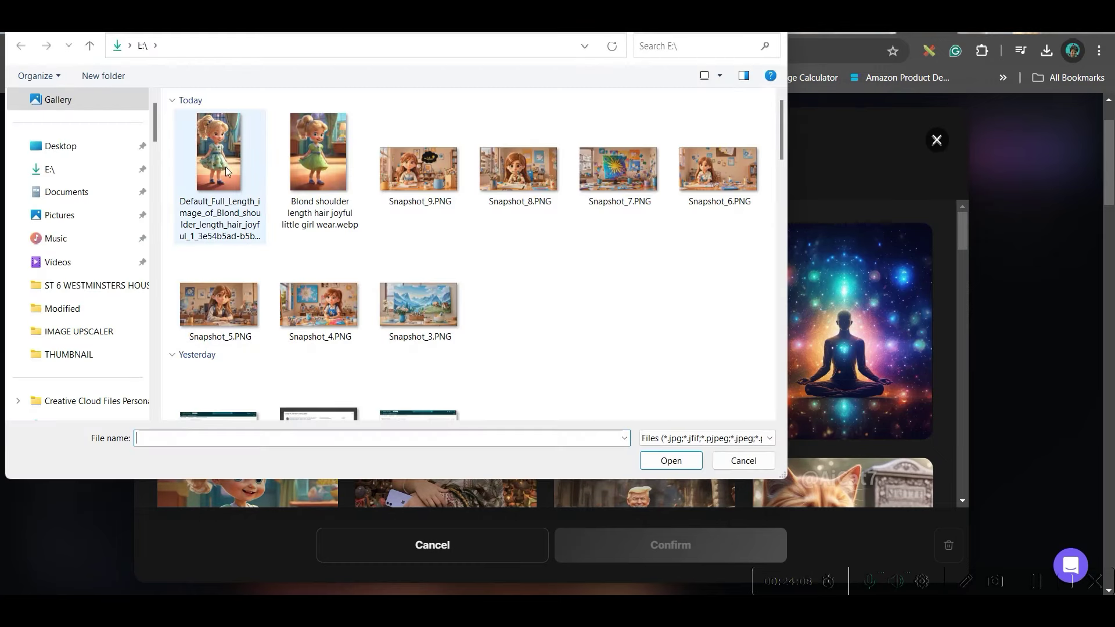
pyautogui.click(223, 166)
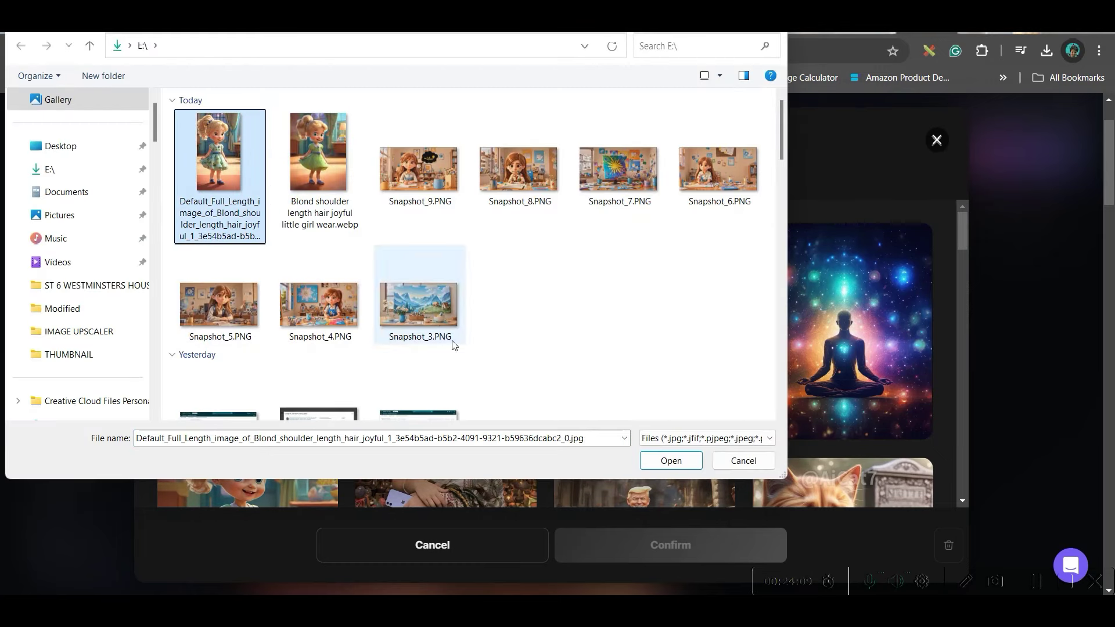
pyautogui.click(655, 468)
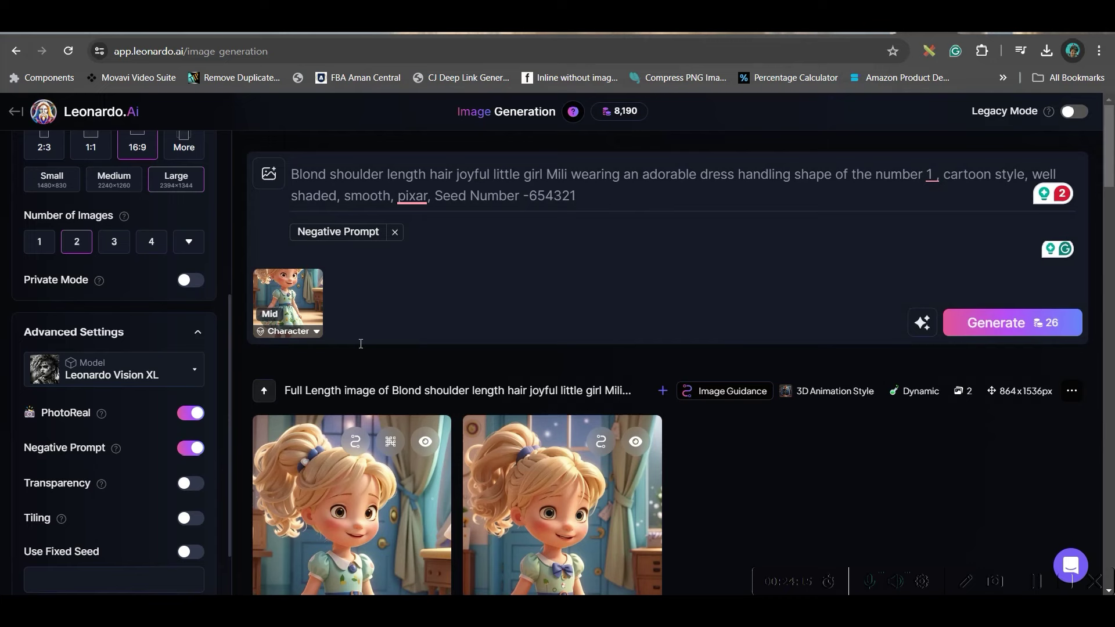
# - Add Snapshot_9.PNG, the painting scene, as a Pose to Image guide
pyautogui.click(281, 181)
pyautogui.click(372, 361)
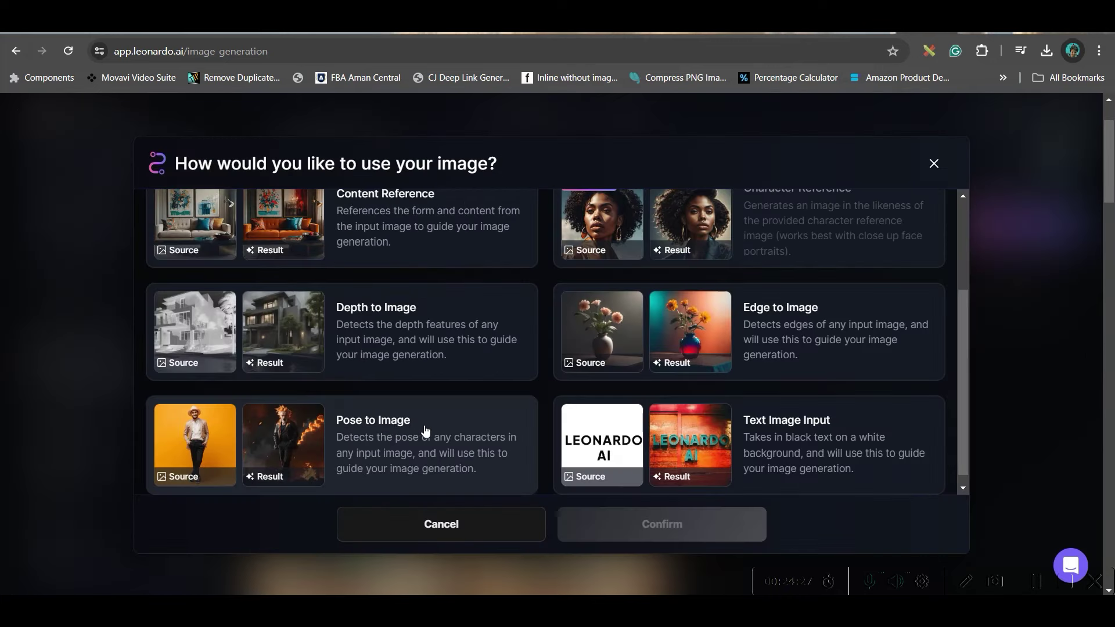
pyautogui.click(394, 430)
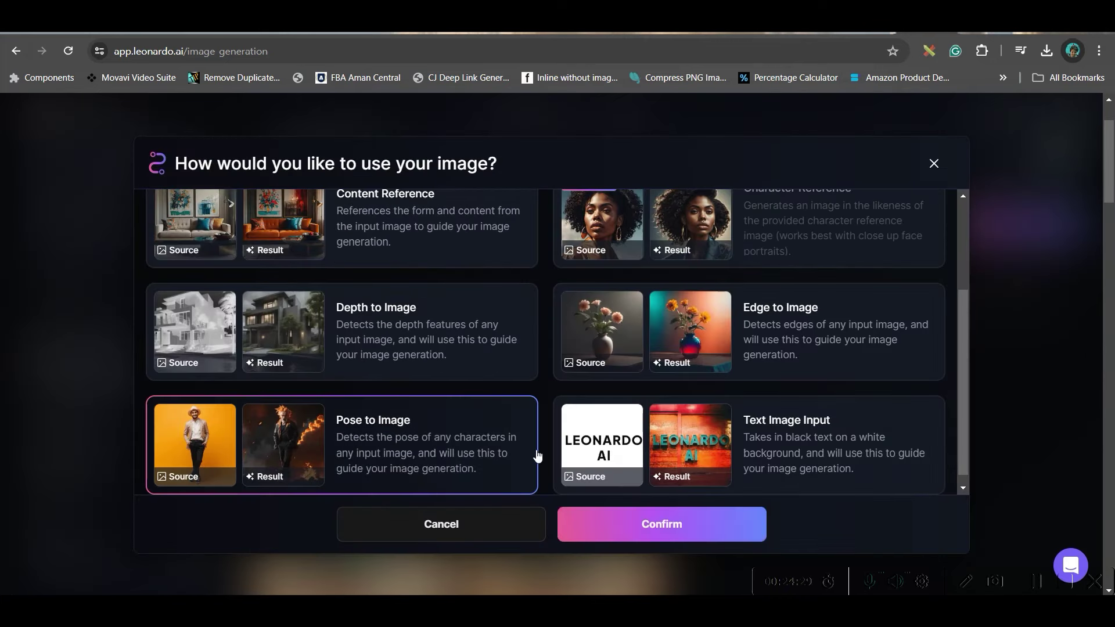
pyautogui.click(739, 534)
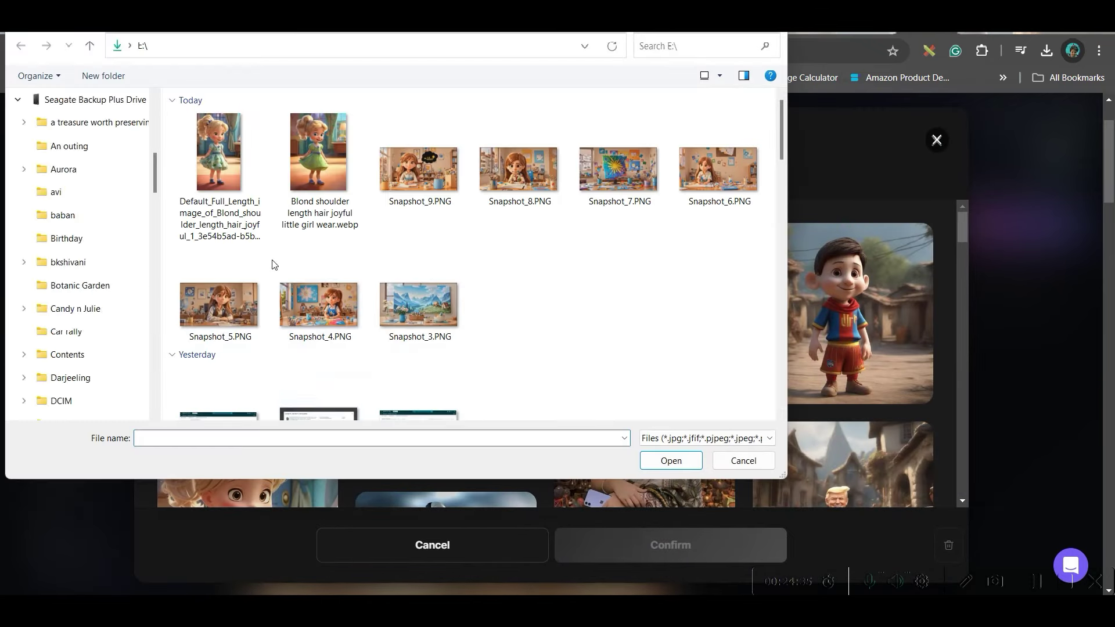
pyautogui.click(439, 200)
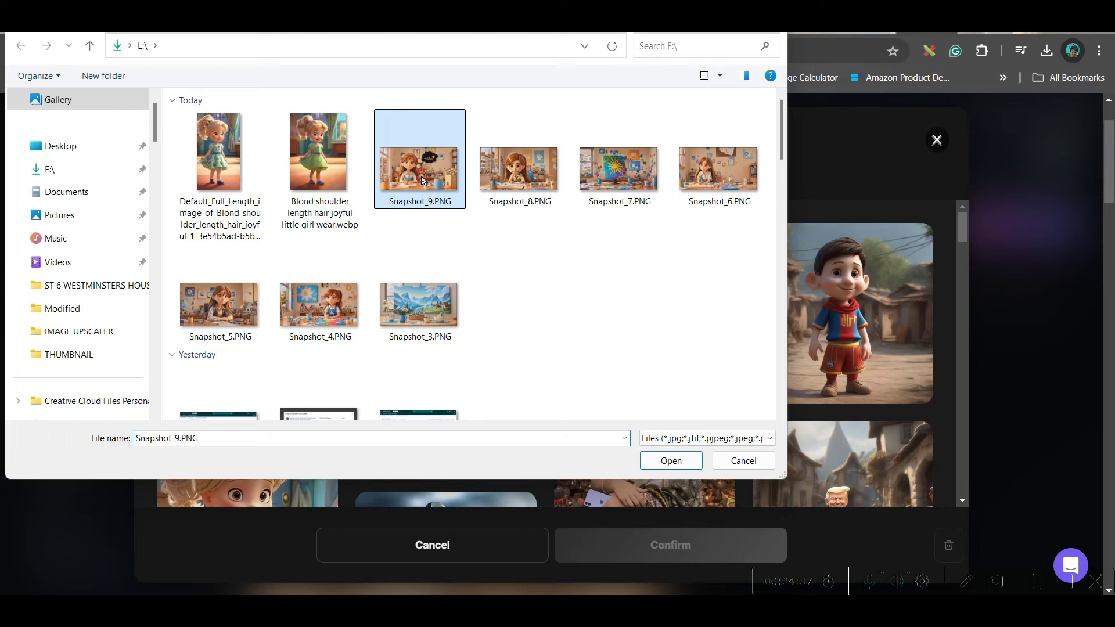
pyautogui.click(675, 463)
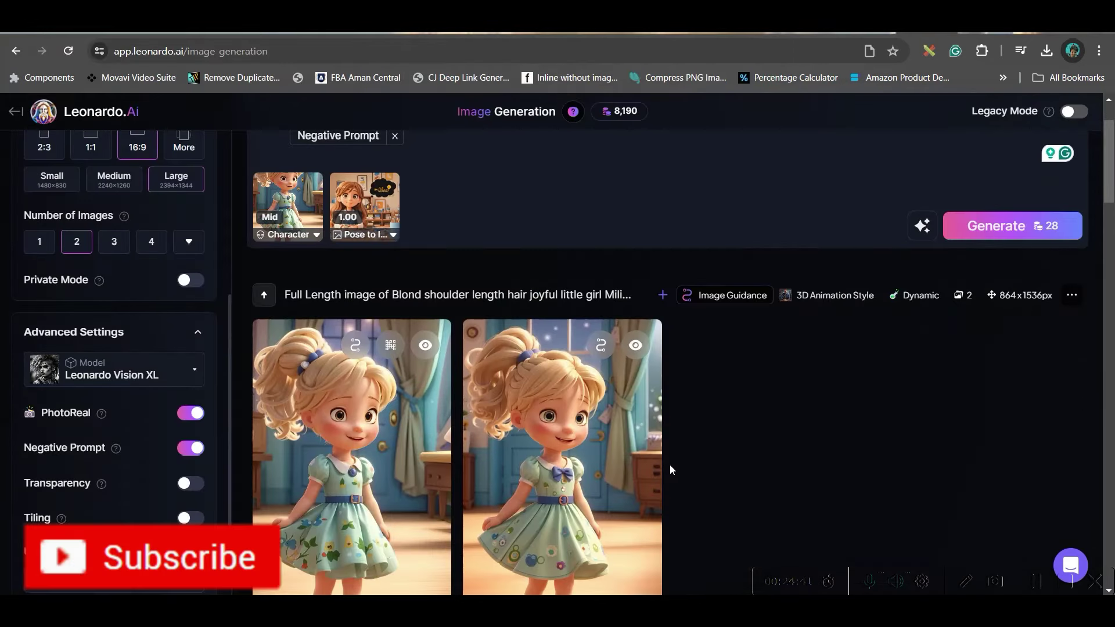
# - Drag the Pose to Image guide's Strength slider from 1.00 up to 1.25
pyautogui.click(358, 223)
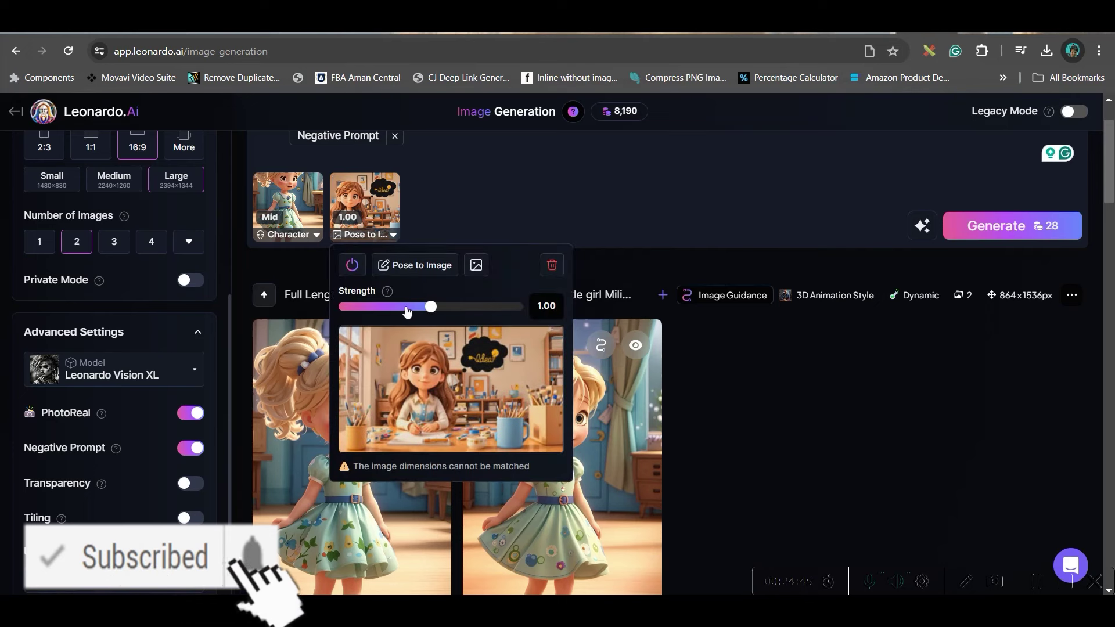
pyautogui.moveTo(442, 312); pyautogui.dragTo(454, 313)
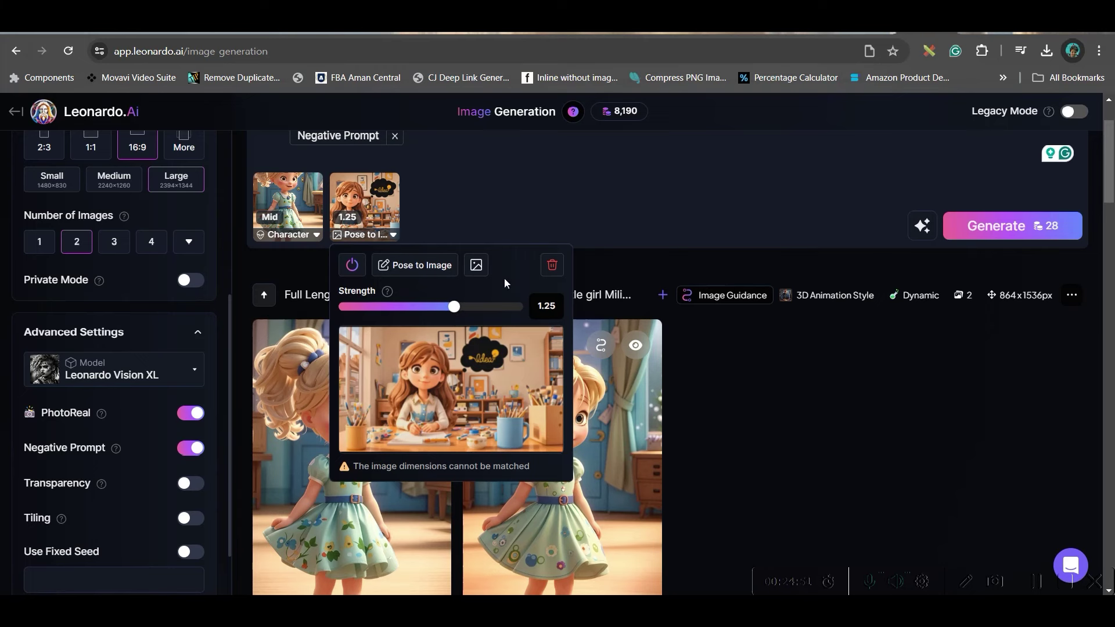
pyautogui.press('Escape')
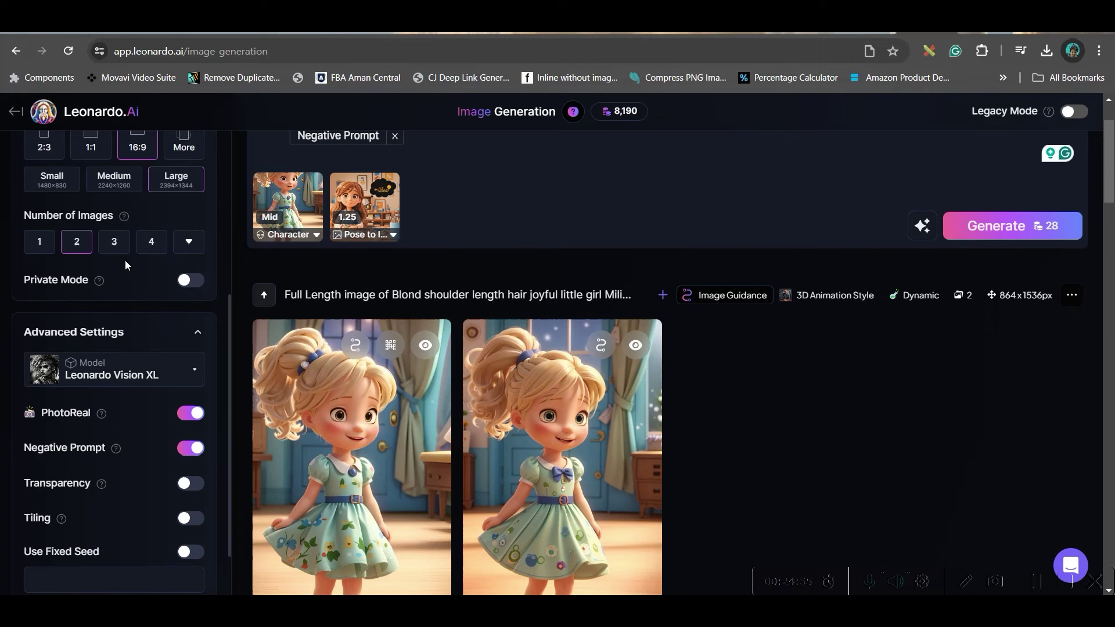
pyautogui.scroll(4, 125, 265)
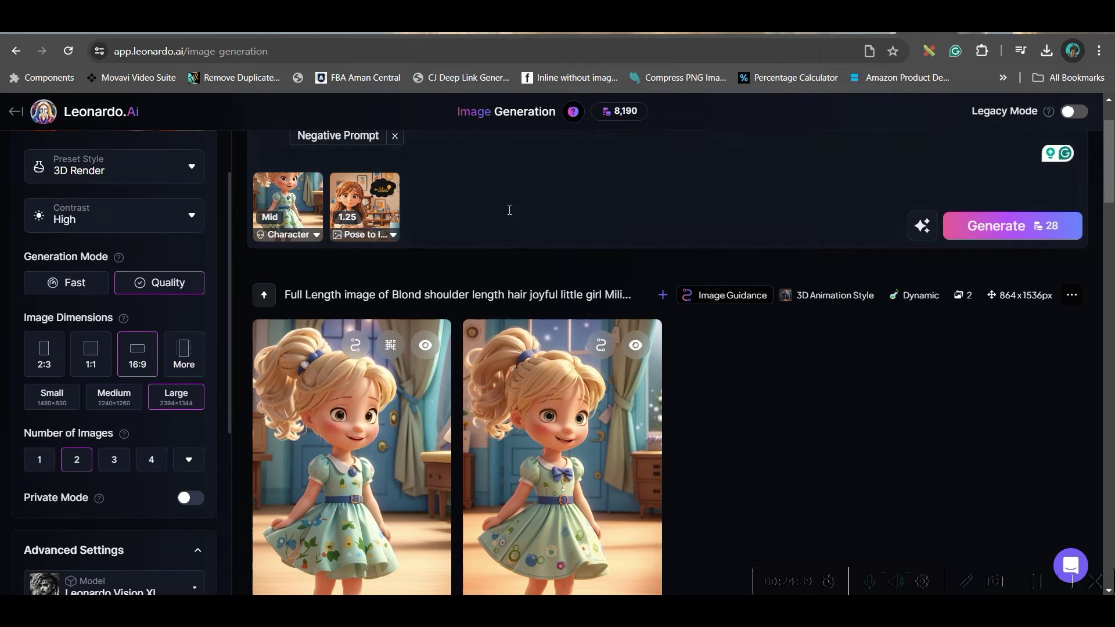
pyautogui.scroll(2, 509, 210)
# - Set character reference strength to High and replace the number phrase with 'Sitting in her Painting Studio'
pyautogui.click(309, 316)
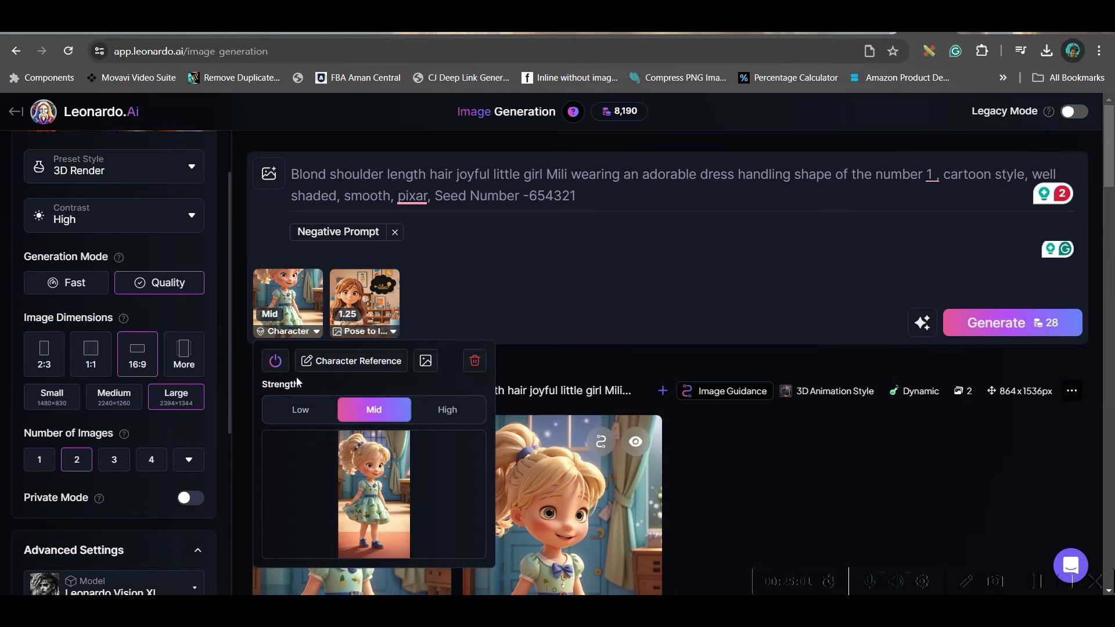
pyautogui.click(443, 413)
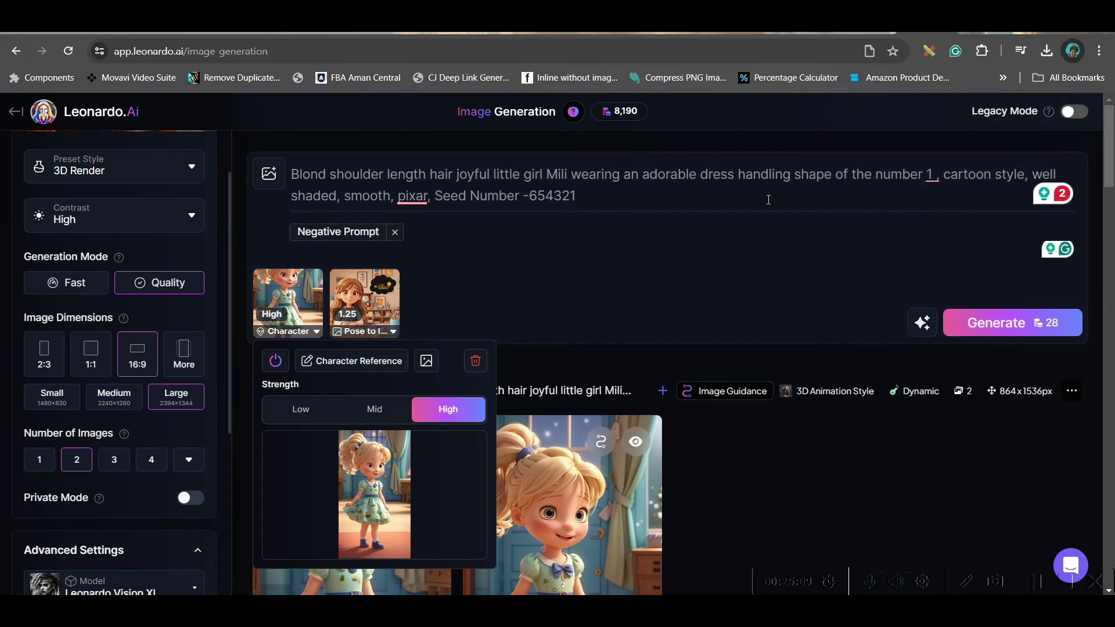
pyautogui.click(933, 175)
pyautogui.moveTo(933, 176); pyautogui.dragTo(737, 175)
pyautogui.write('Sitting in her ')
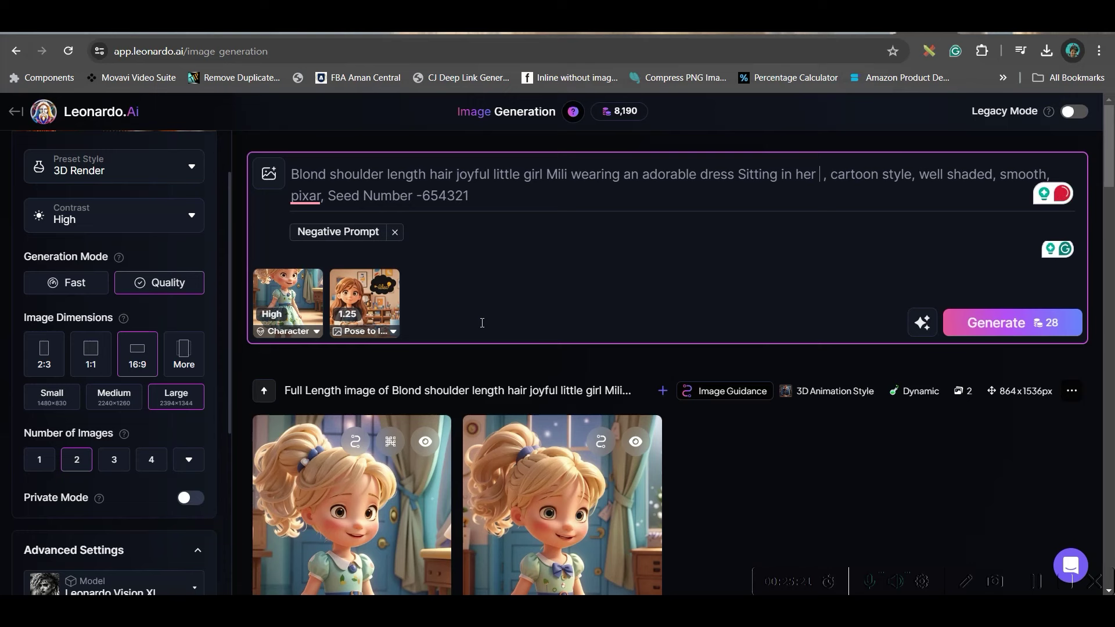
pyautogui.write('Painting Studio')
# - Make the prompt read 'Disney Pixar Style' and generate the new images
pyautogui.click(400, 195)
pyautogui.write('Disney')
pyautogui.click(410, 237)
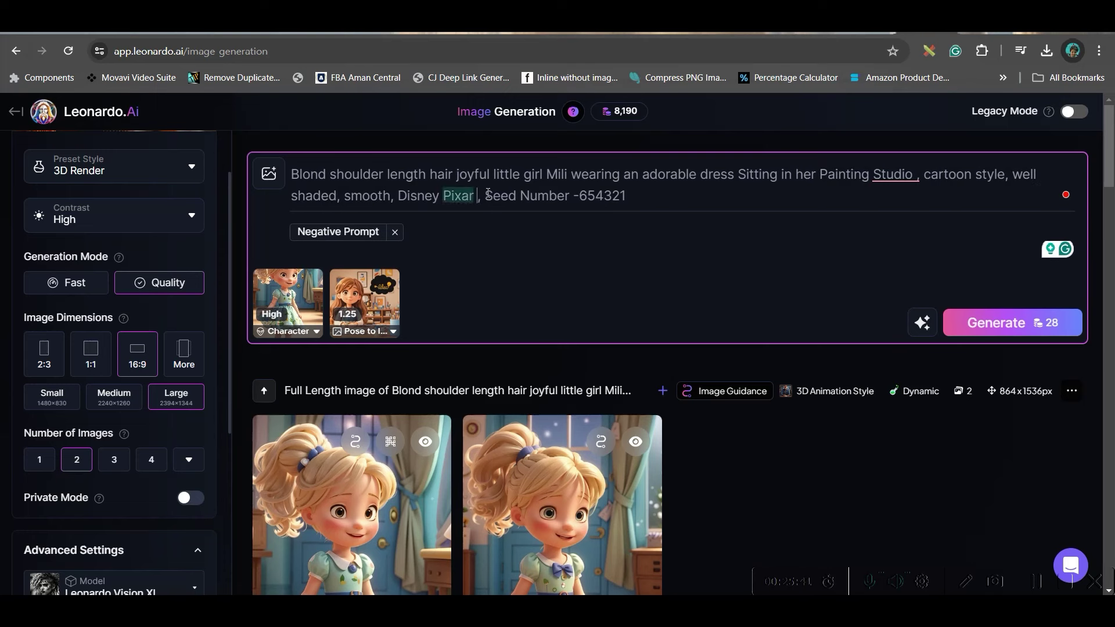
pyautogui.write('Style')
pyautogui.click(1005, 332)
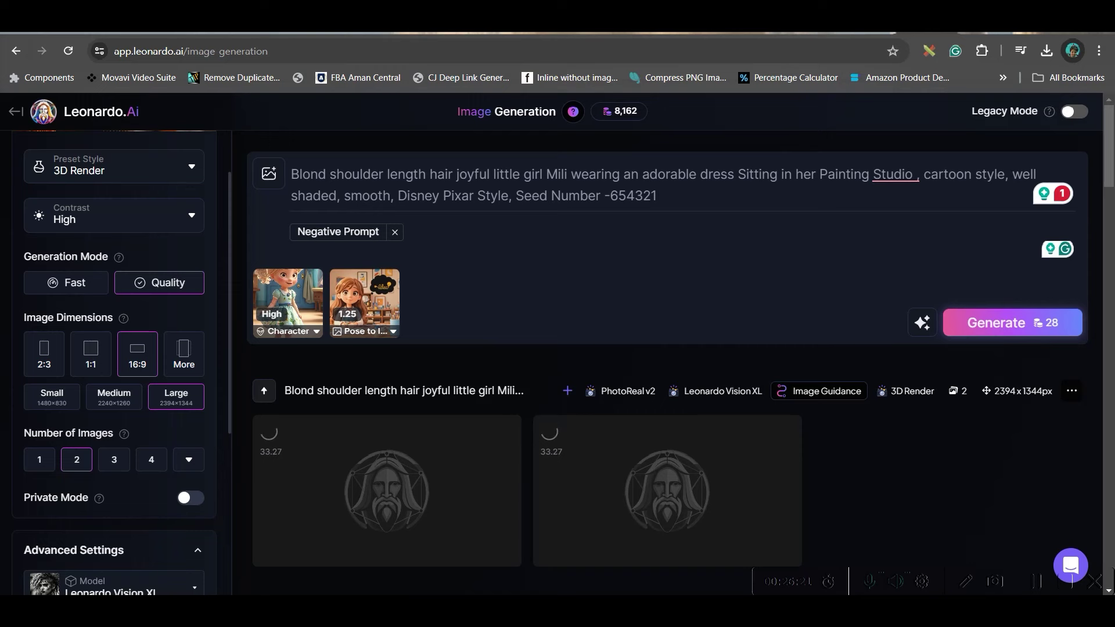
# - Alchemy Smooth Upscale the first painting-studio image
pyautogui.click(475, 555)
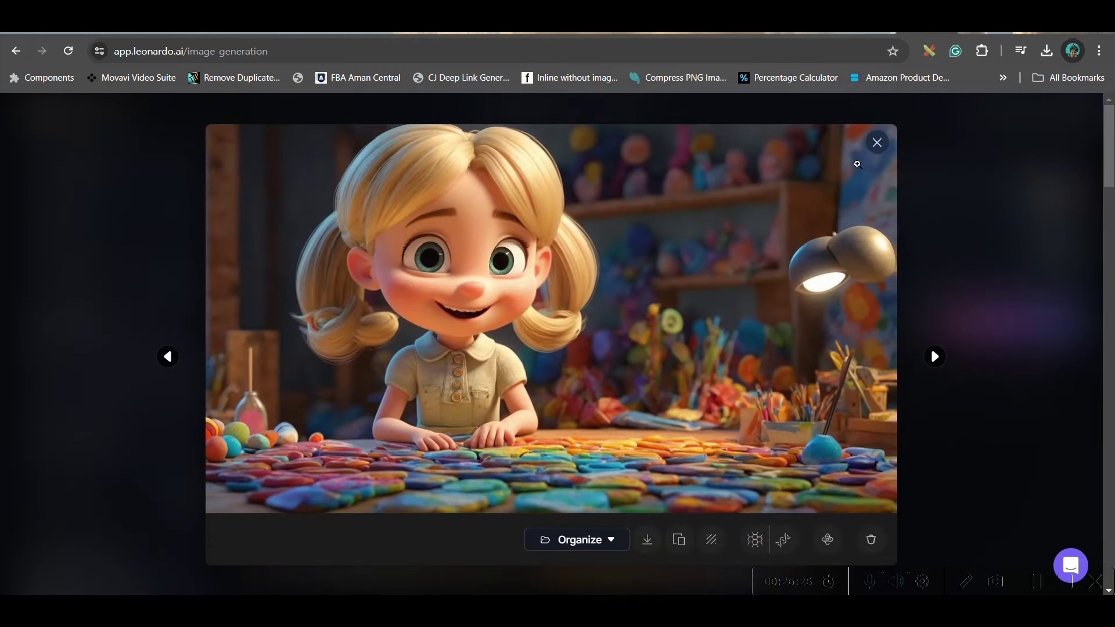
pyautogui.click(876, 143)
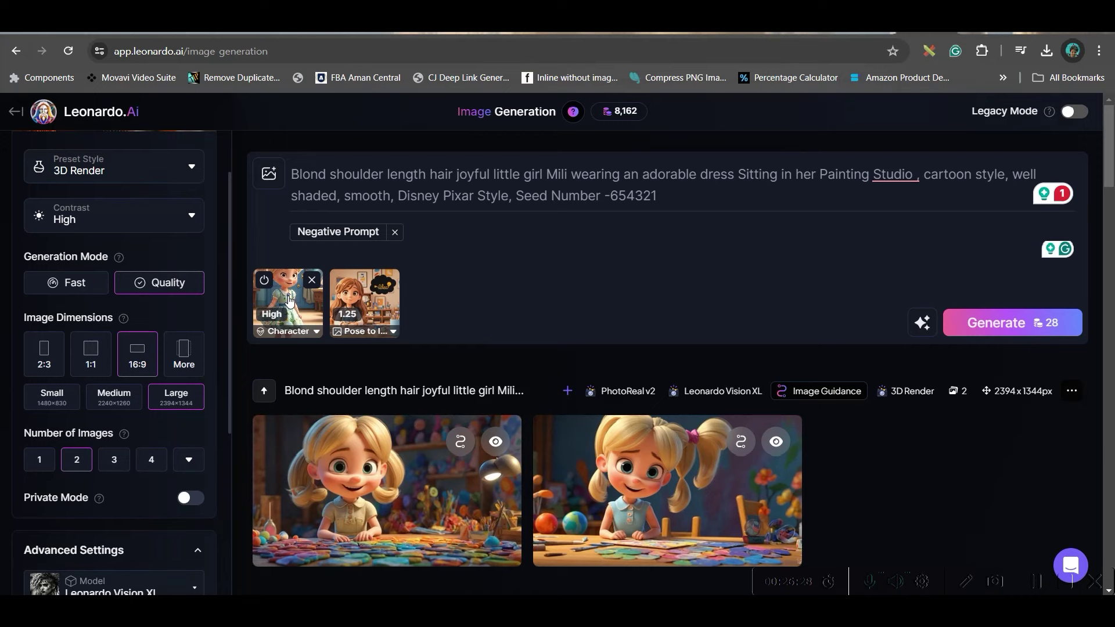
pyautogui.click(475, 552)
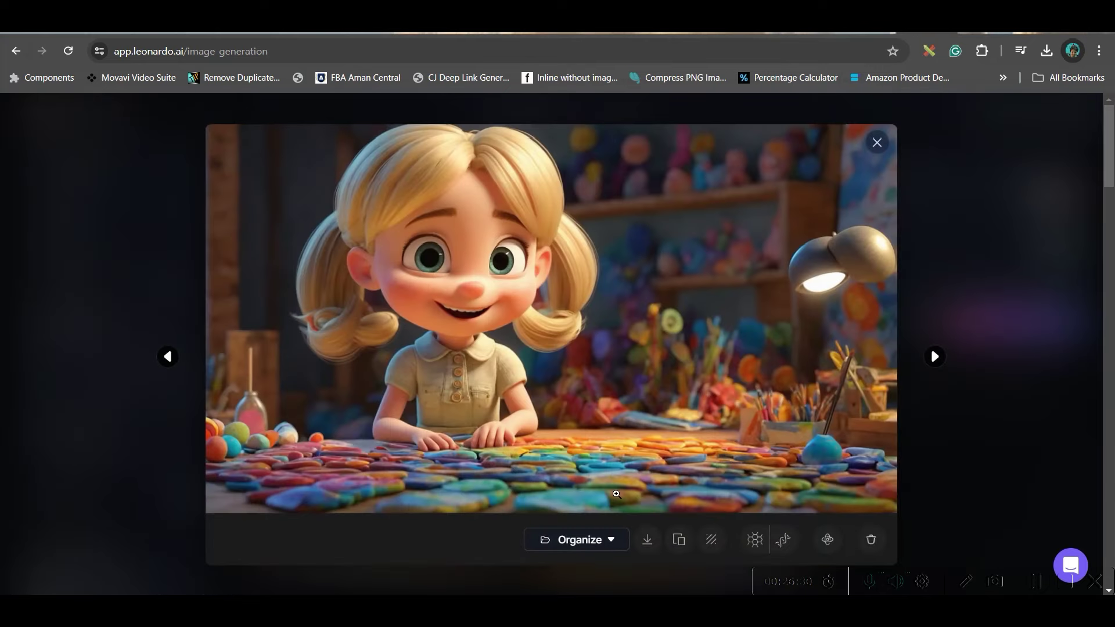
pyautogui.click(756, 541)
pyautogui.click(646, 540)
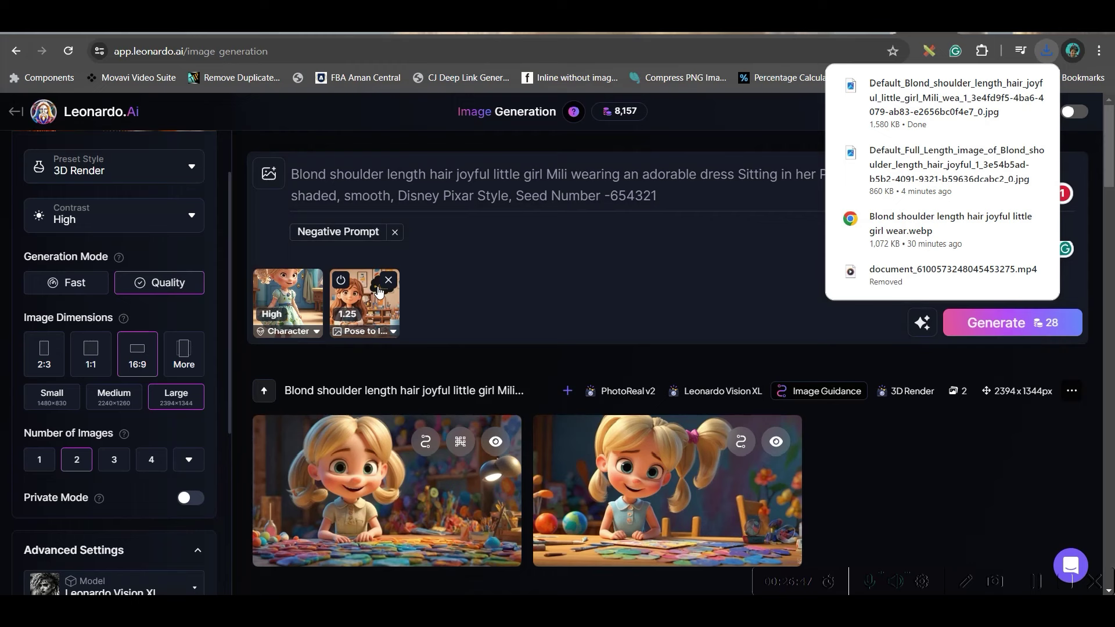
# - Remove the Pose to Image guide, then switch tabs and select the 'Running in garden' text box
pyautogui.click(388, 280)
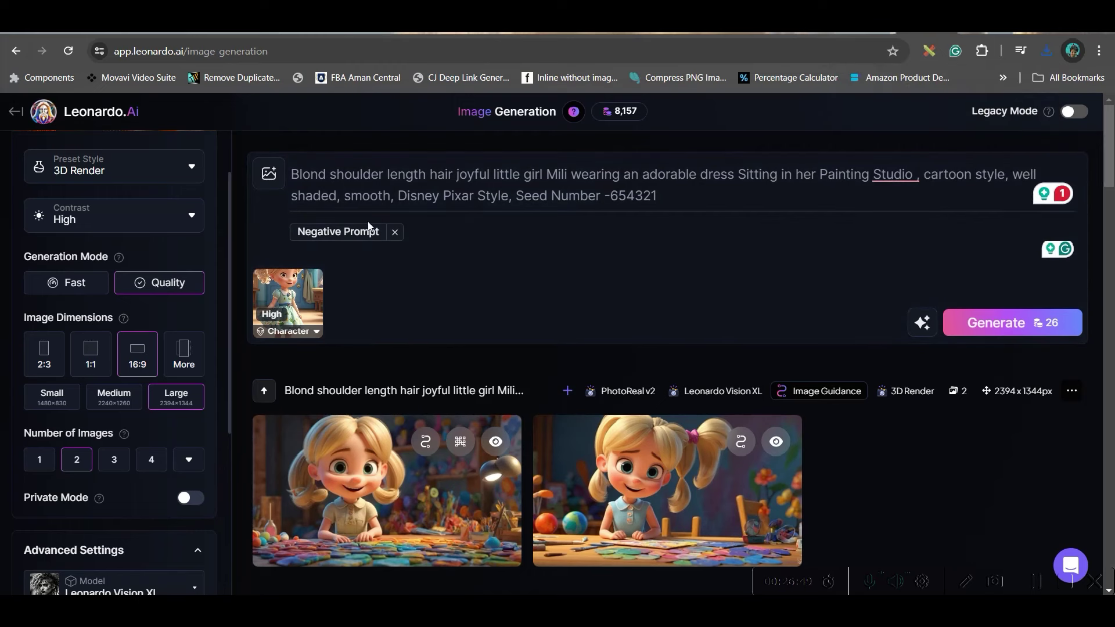
pyautogui.moveTo(271, 318)
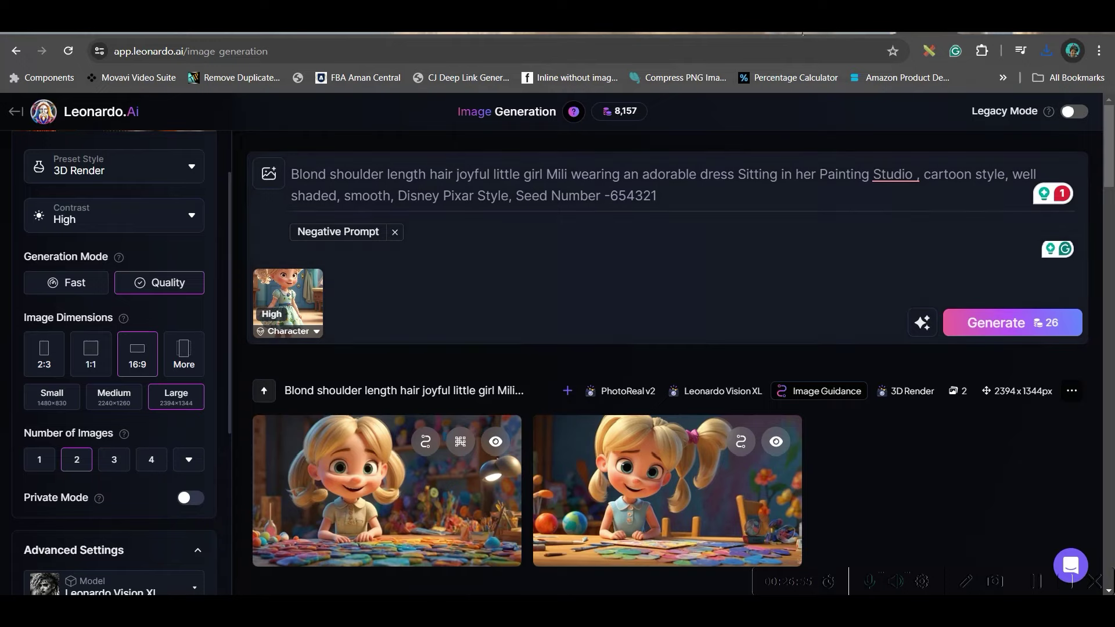
pyautogui.hotkey('ctrl', 'Tab')
pyautogui.click(534, 292)
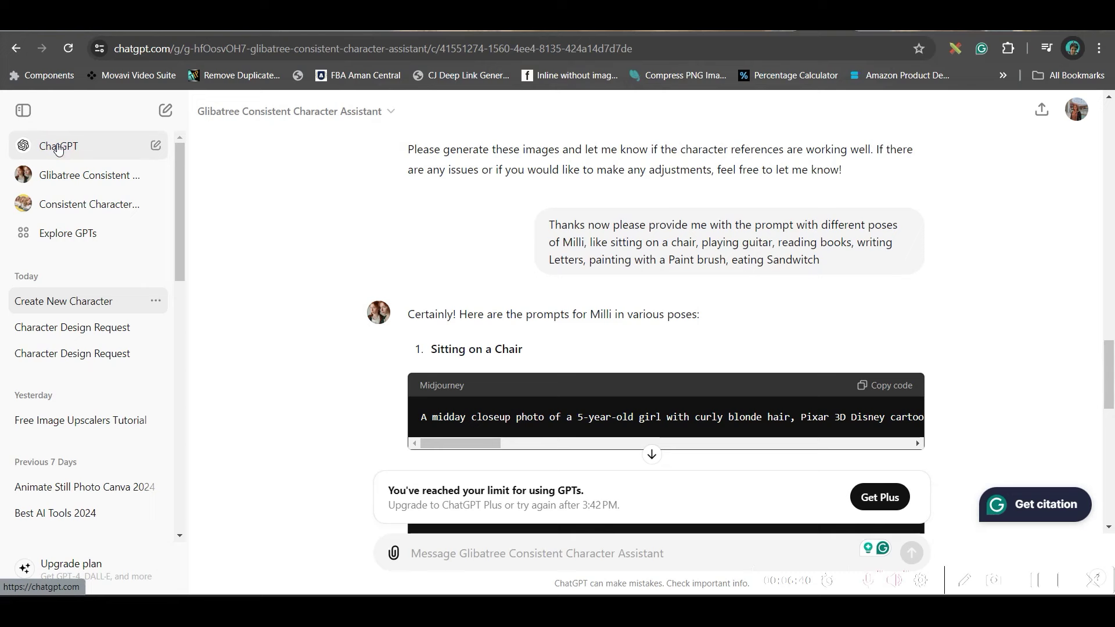
# - Find and open the Glibatree Consistent Character Assistant GPT through Explore GPTs
pyautogui.click(53, 169)
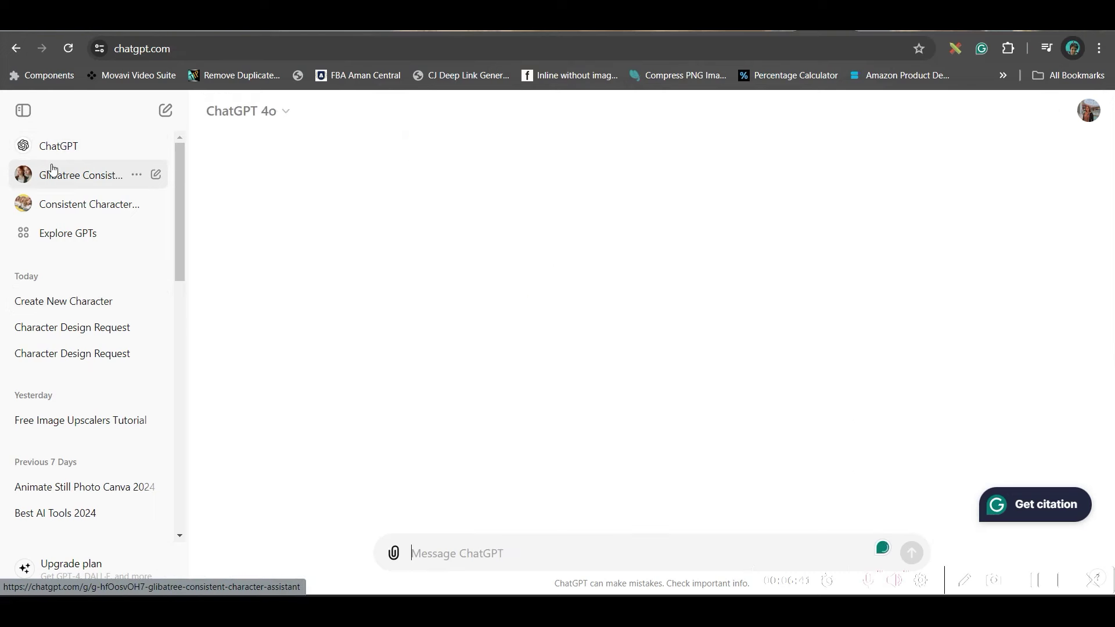
pyautogui.click(50, 238)
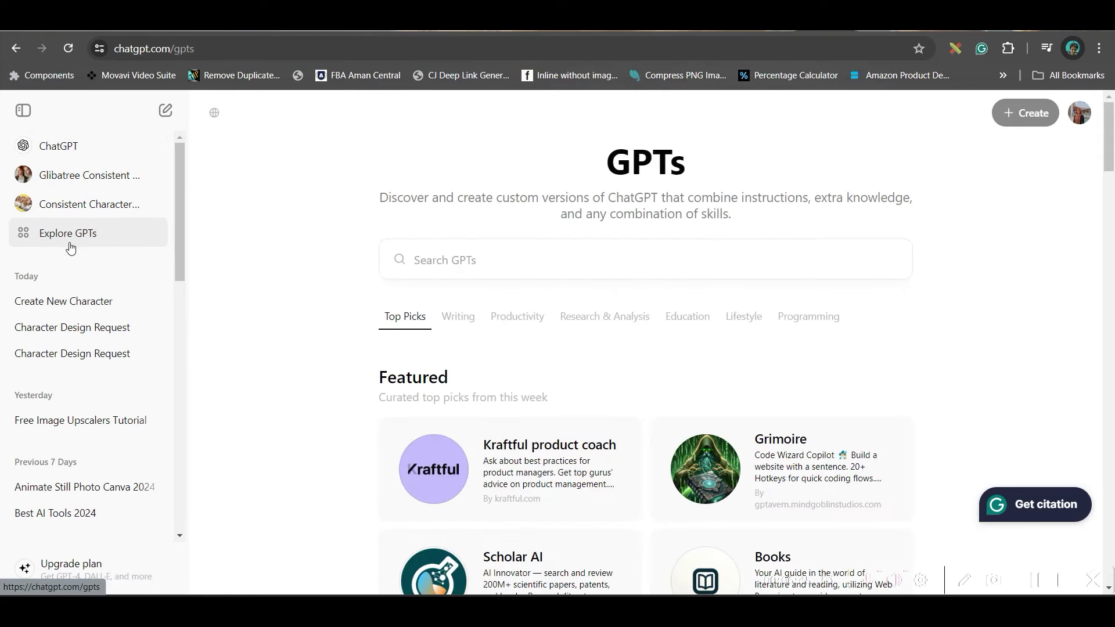
pyautogui.click(451, 259)
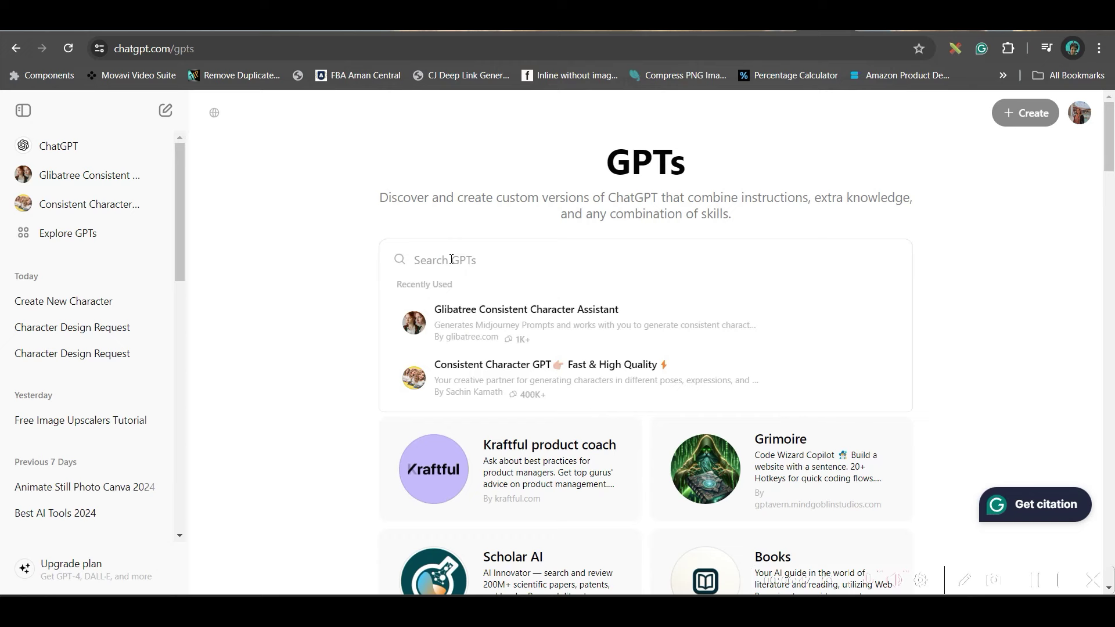
pyautogui.press('Down')
pyautogui.press('Return')
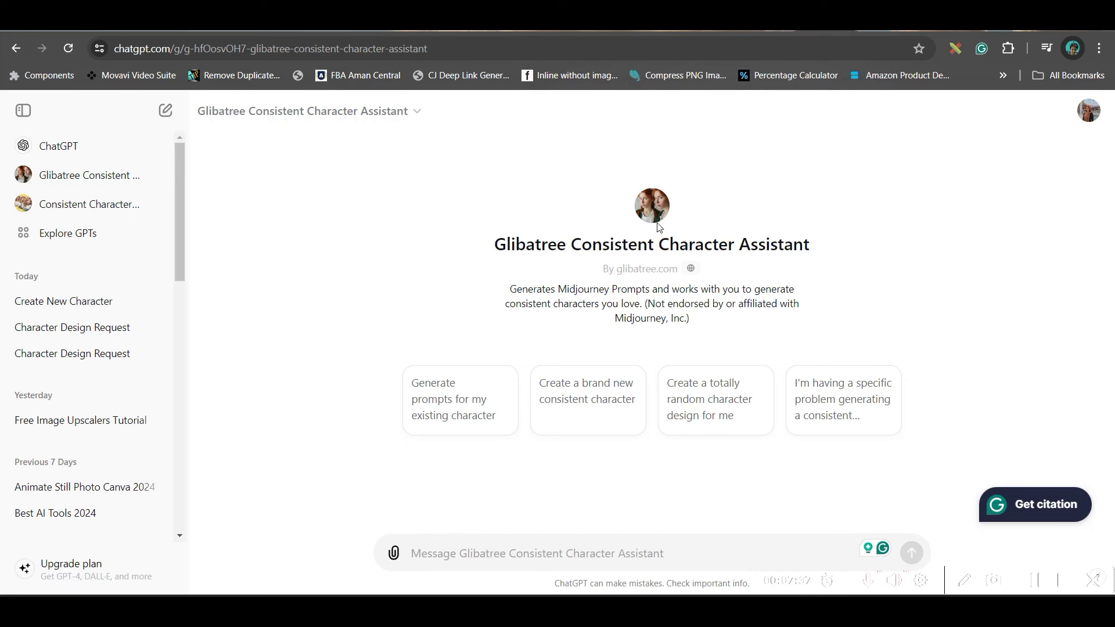
pyautogui.click(70, 233)
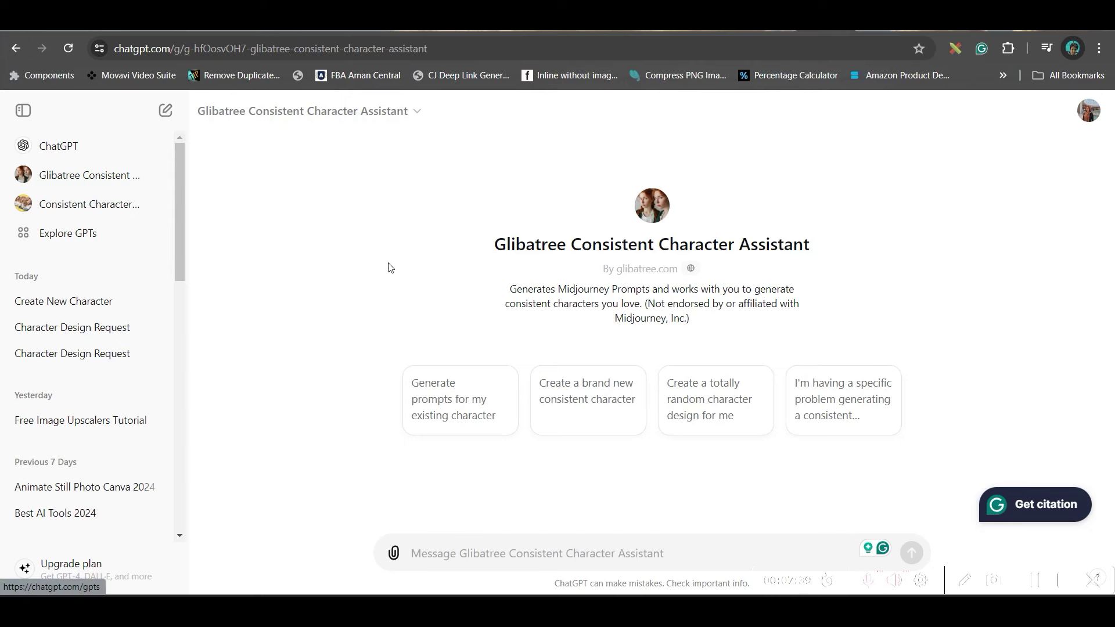
pyautogui.click(77, 205)
pyautogui.click(87, 175)
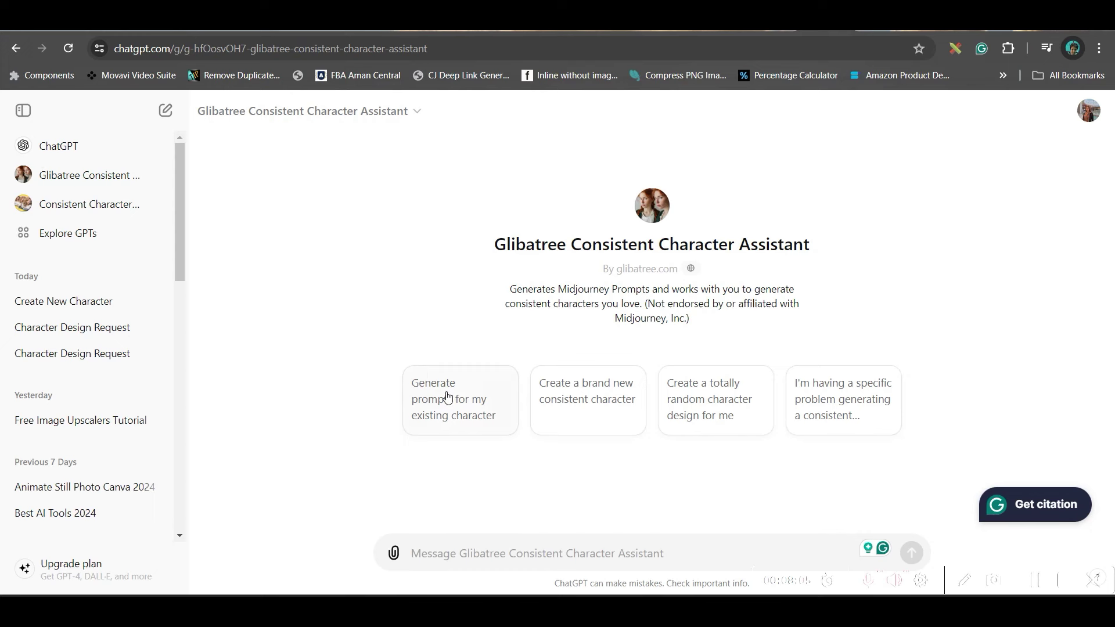
# - Send the blonde girl prompt from Leonardo to the assistant and copy its six-panel collage prompt
pyautogui.click(471, 399)
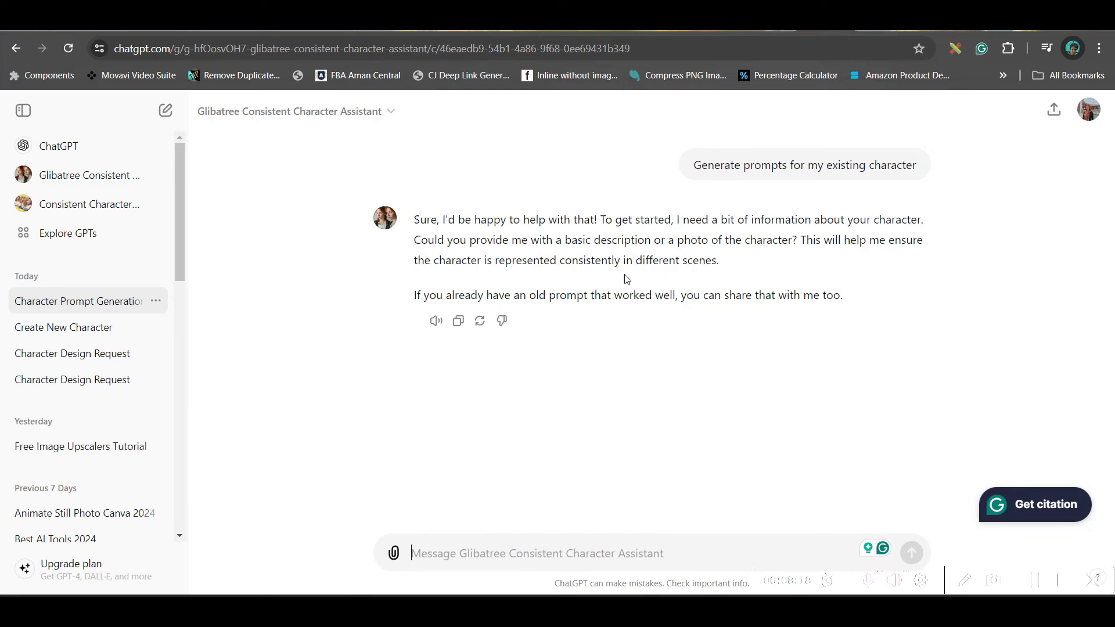
pyautogui.hotkey('ctrl', 'Tab')
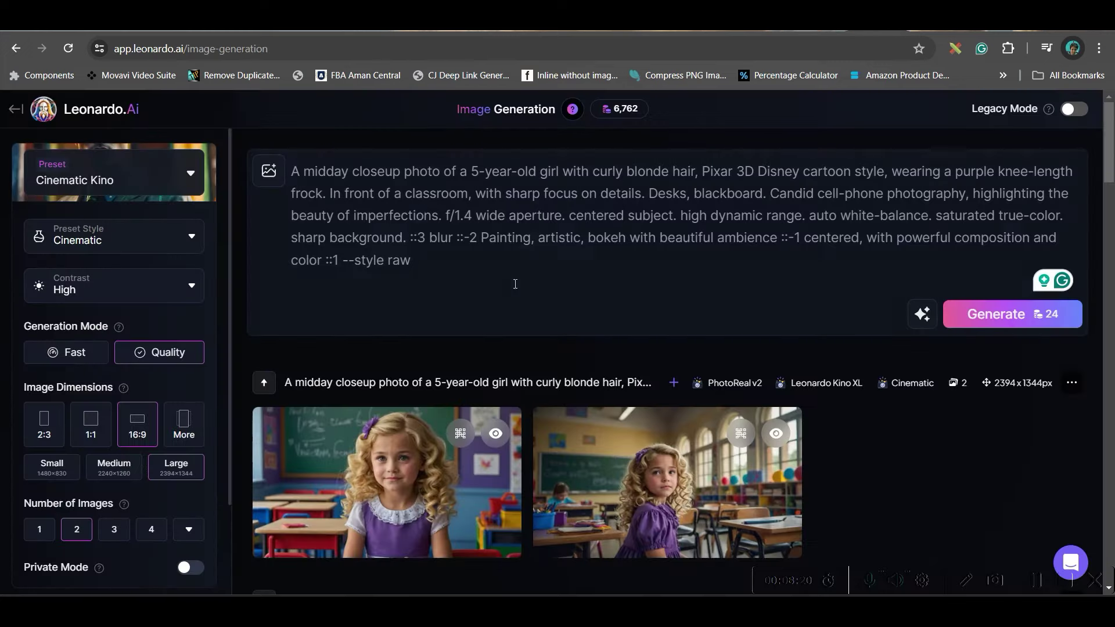
pyautogui.moveTo(293, 169); pyautogui.dragTo(424, 261)
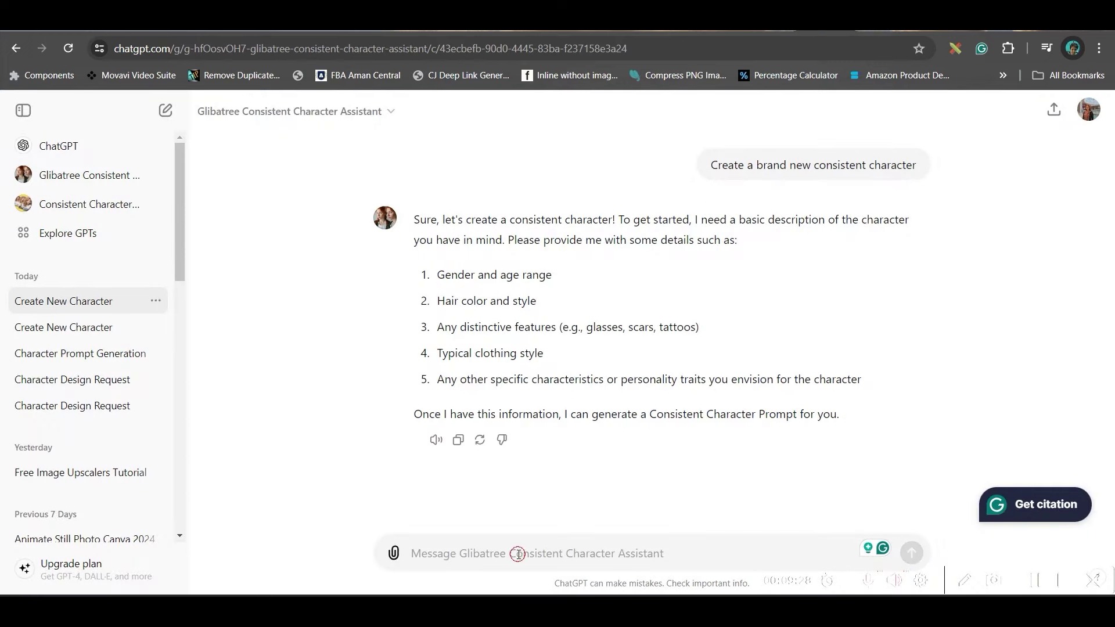
pyautogui.write('5 year old girl with curly Blond shoulder-length hair, from UK, Pixar 3D Disney cartoon style, wearing a Purple Knee length Frock, standing in a colorful garden, Front view, very happy & wearing a cute smile on her face')
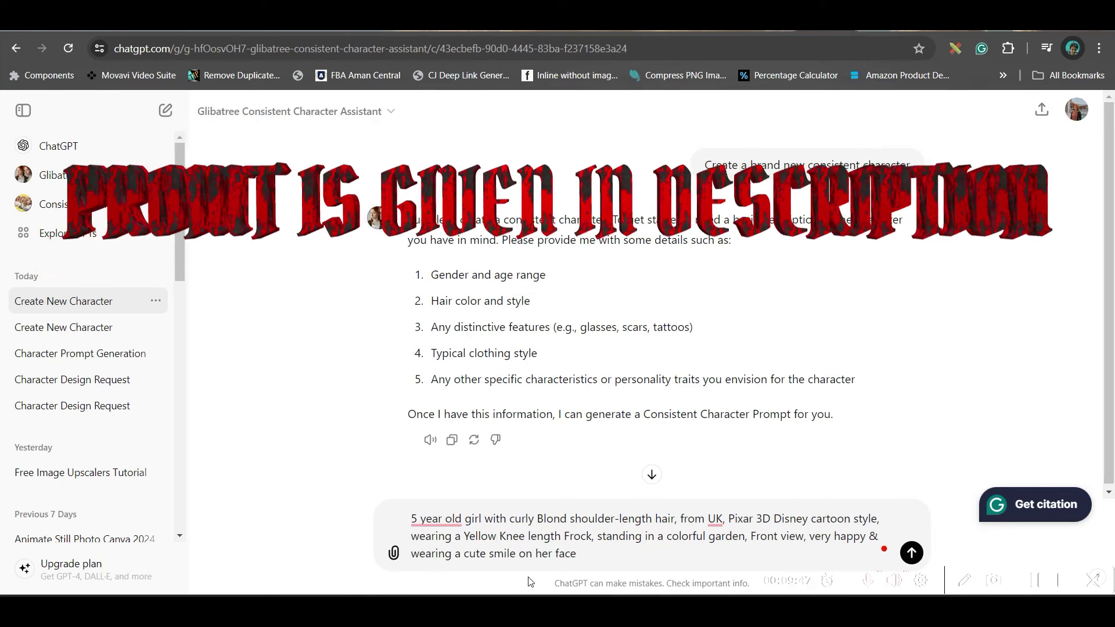
pyautogui.click(912, 552)
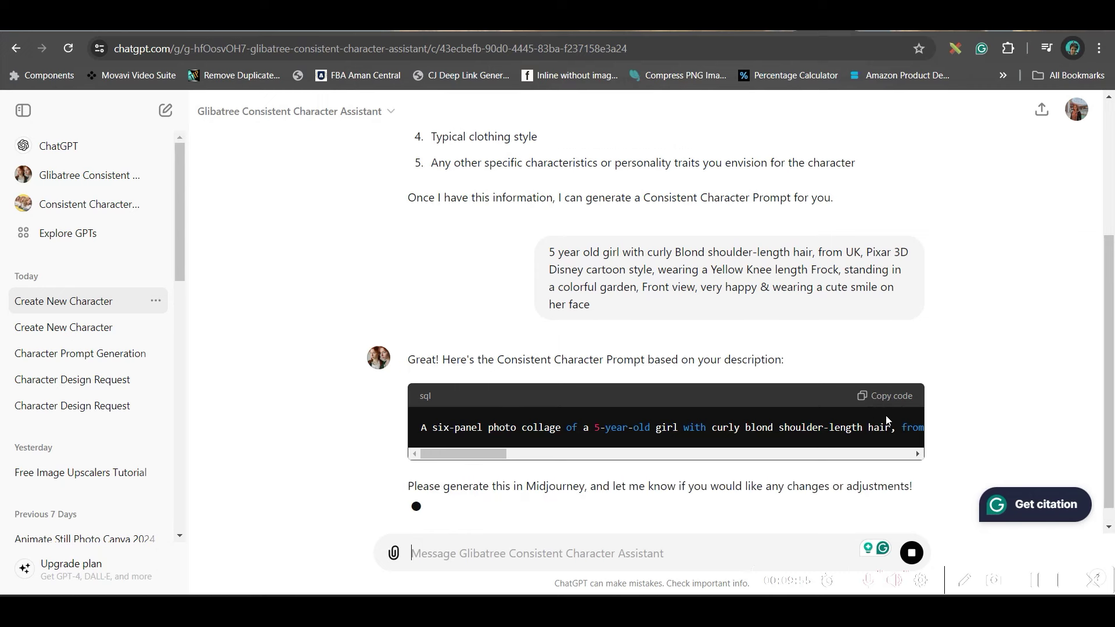
pyautogui.click(889, 359)
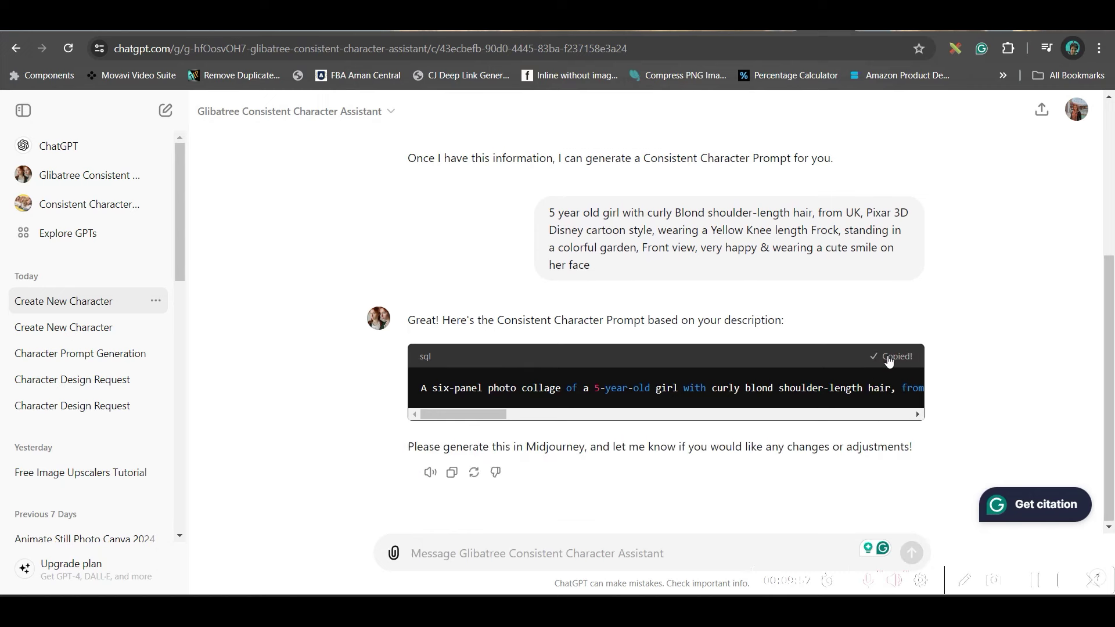
# - Open Canva's Magic Media app via a 'media' search and generate an image from the pasted prompt
pyautogui.click(685, 34)
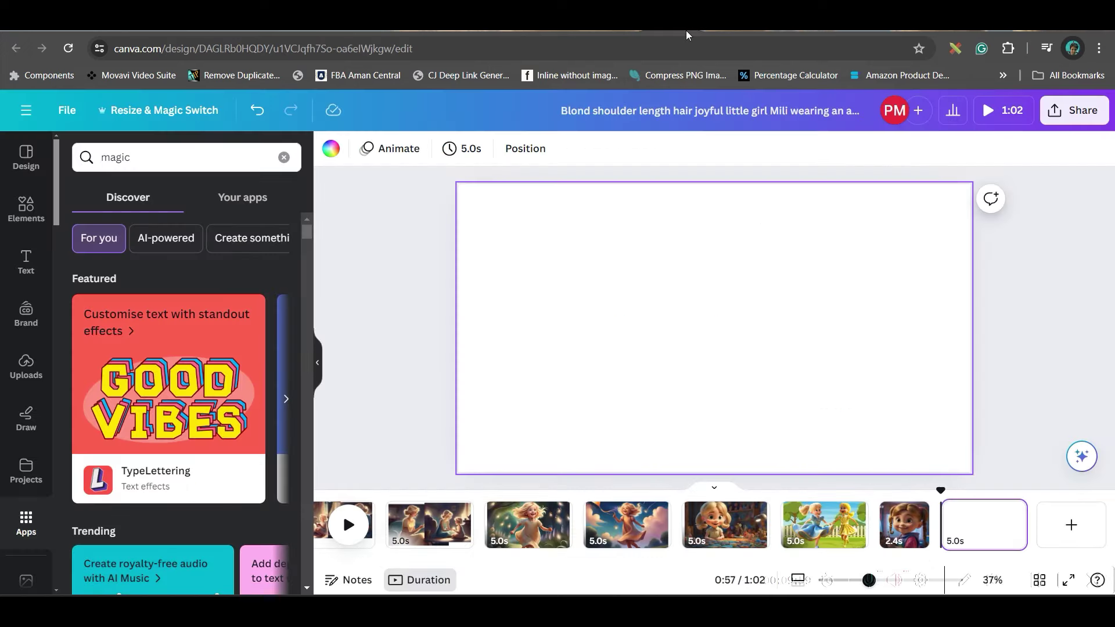
pyautogui.click(156, 158)
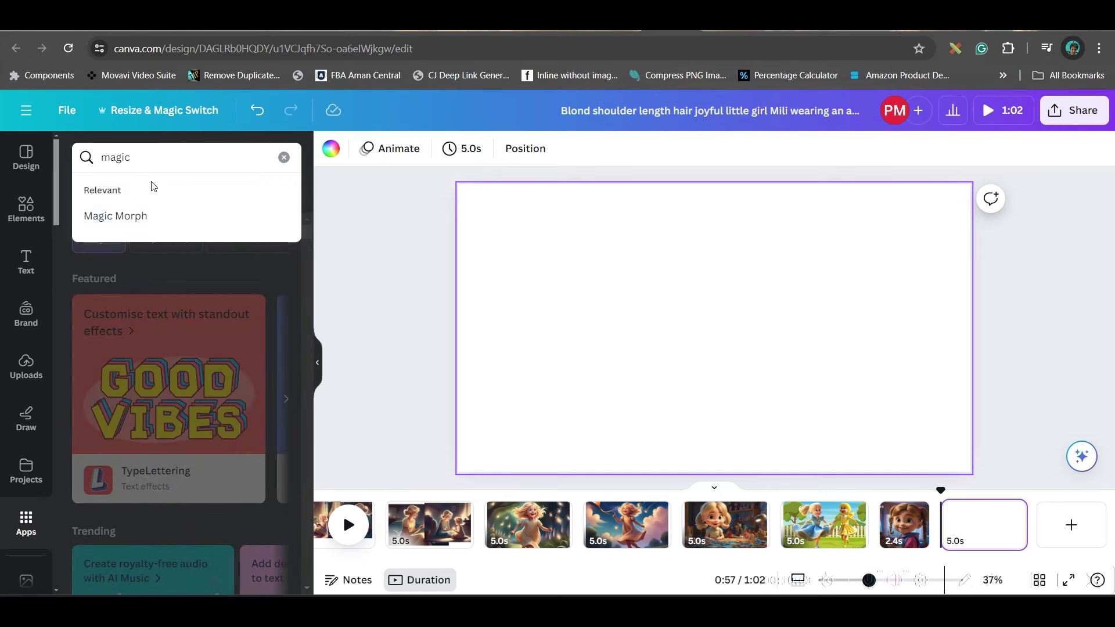
pyautogui.write('media')
pyautogui.click(115, 215)
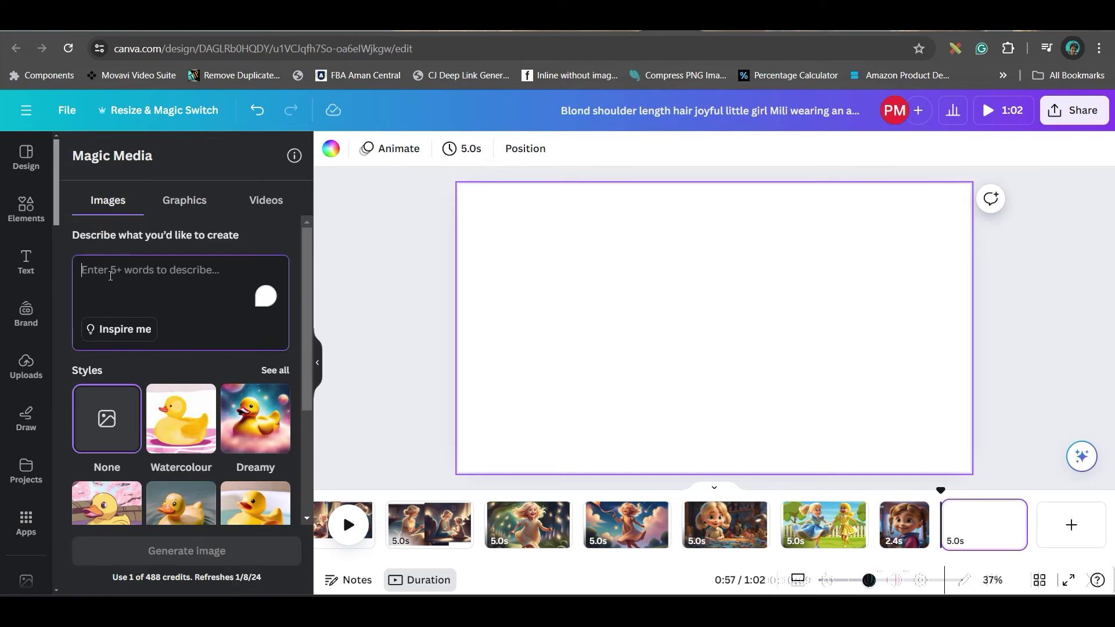
pyautogui.hotkey('ctrl', 'v')
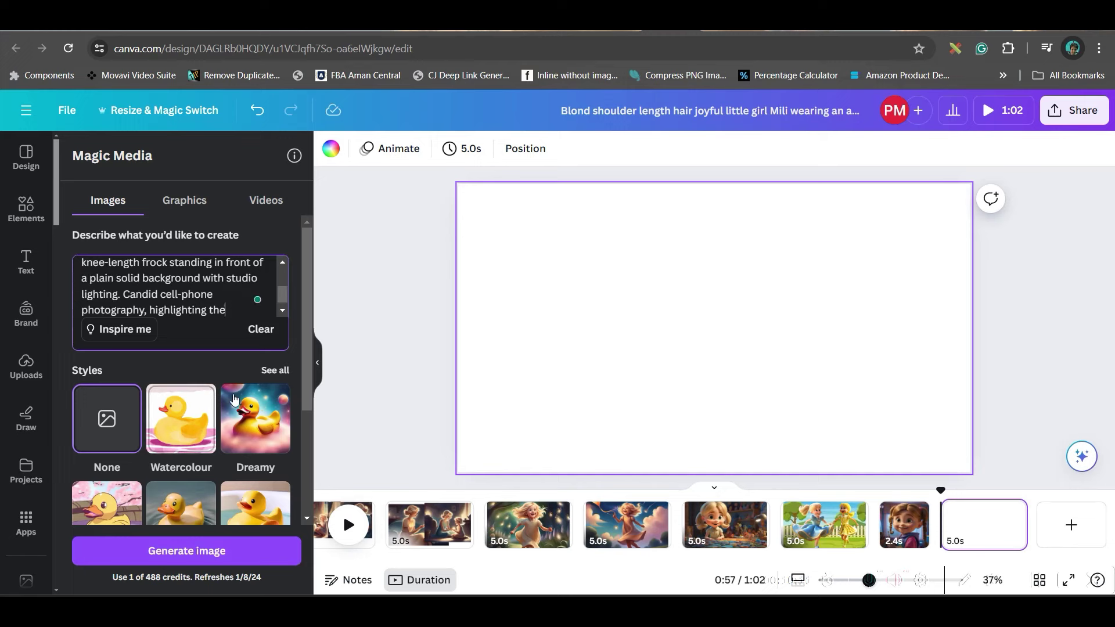
pyautogui.click(215, 551)
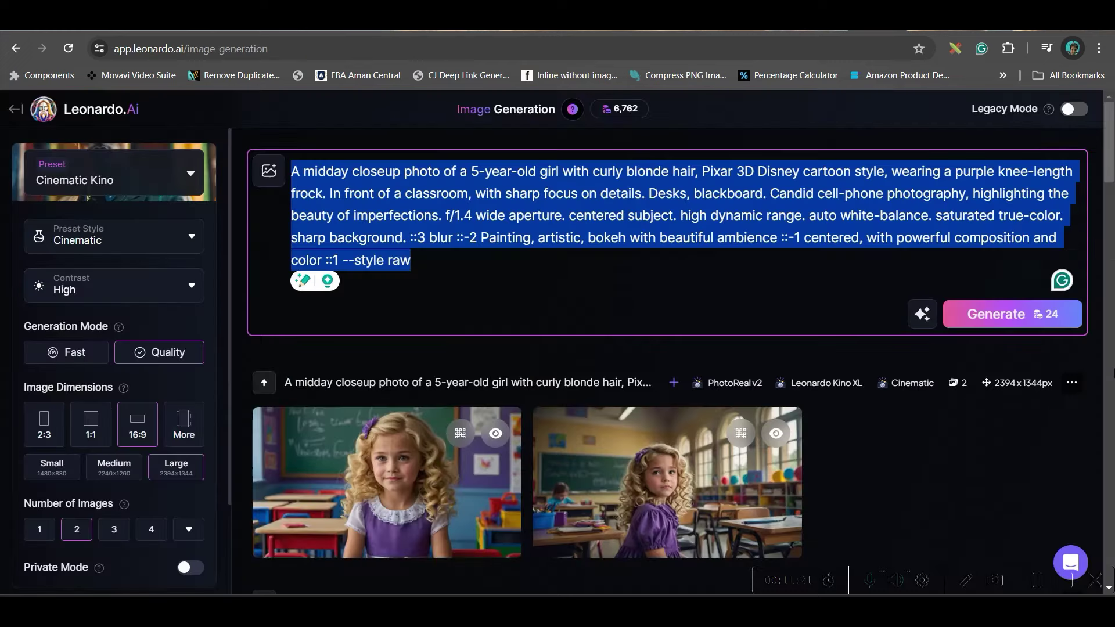
# - Paste the six-panel collage prompt into Leonardo, copy ChatGPT's Standing prompt, and select the existing prompt
pyautogui.hotkey('ctrl', 'v')
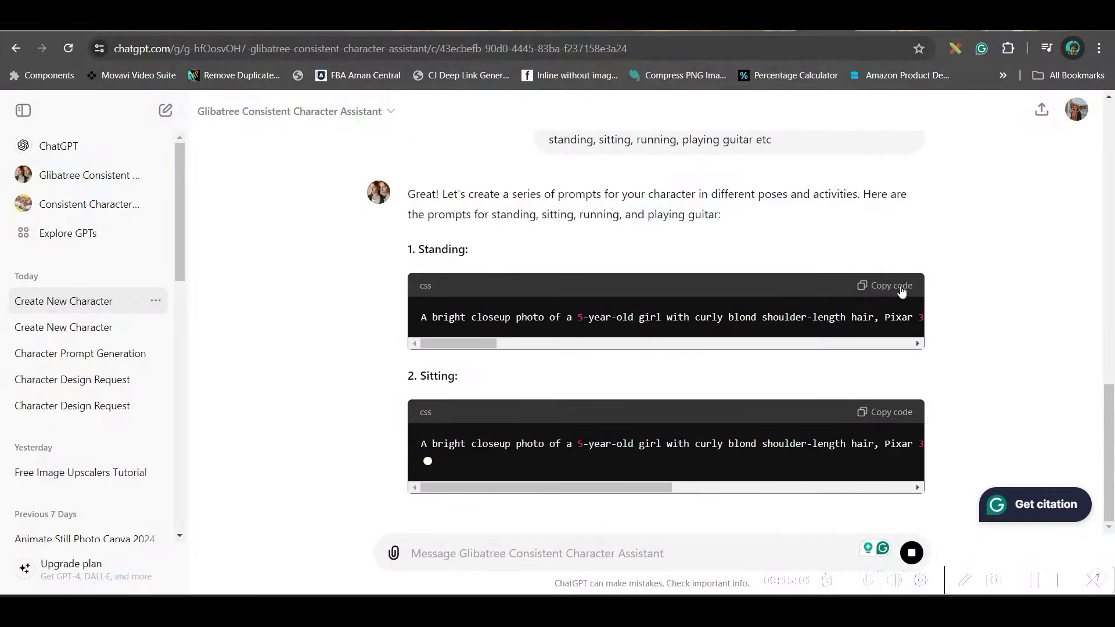
pyautogui.click(891, 286)
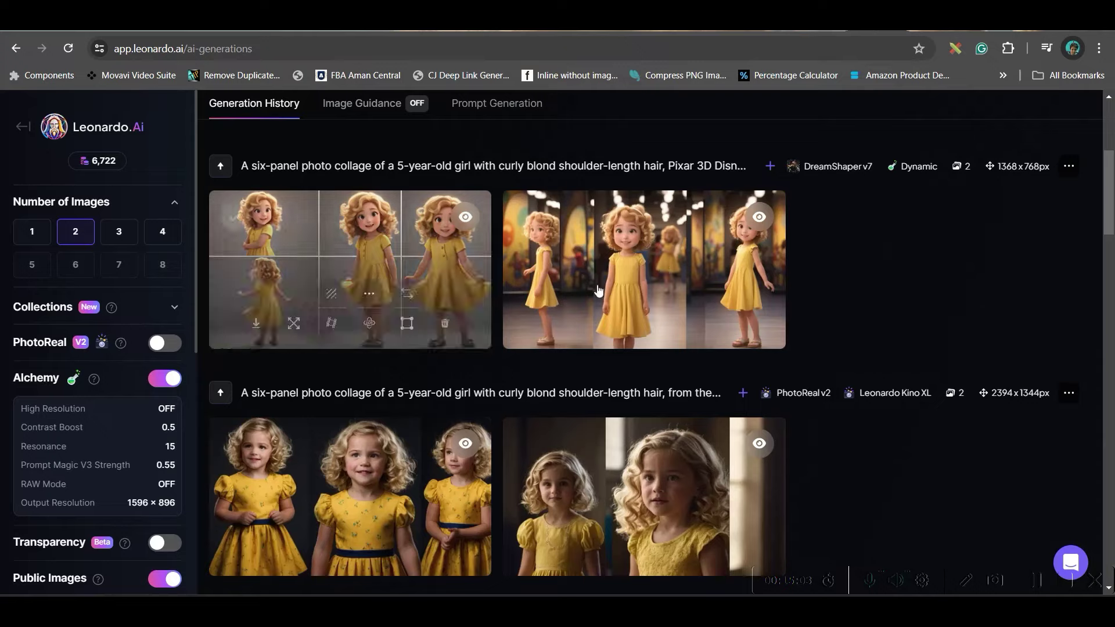
pyautogui.scroll(4, 598, 291)
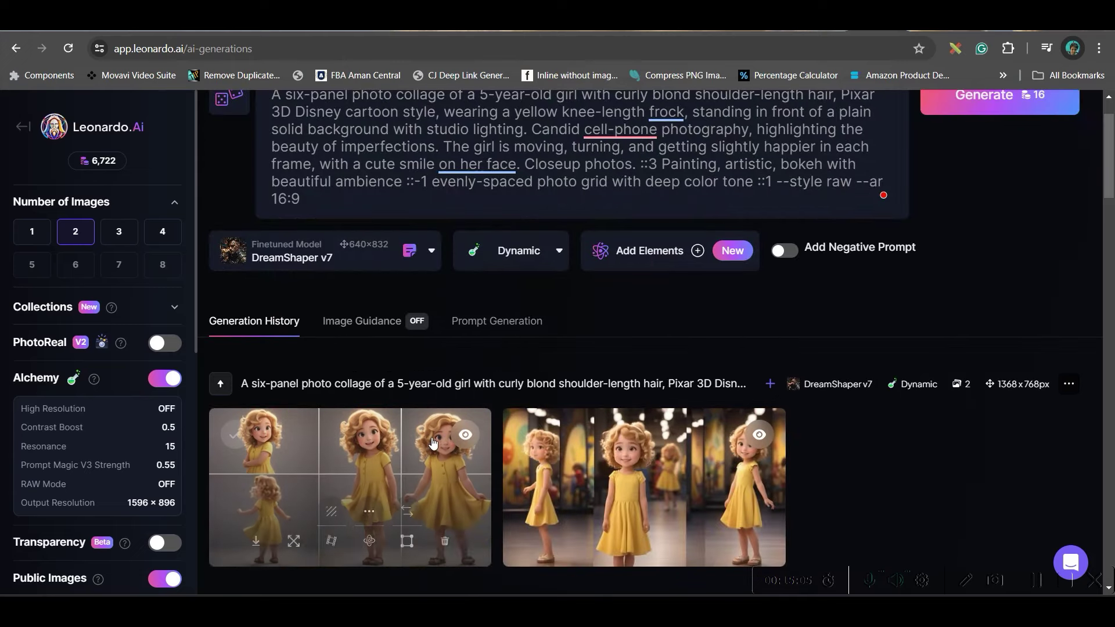
pyautogui.scroll(1, 542, 236)
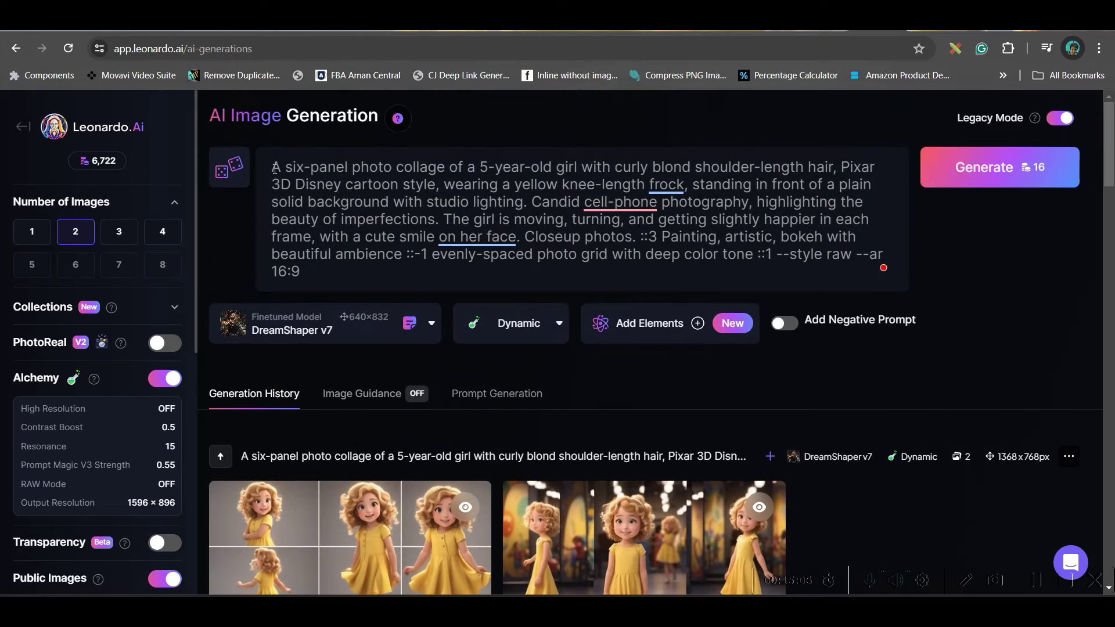
pyautogui.moveTo(275, 168); pyautogui.dragTo(402, 276)
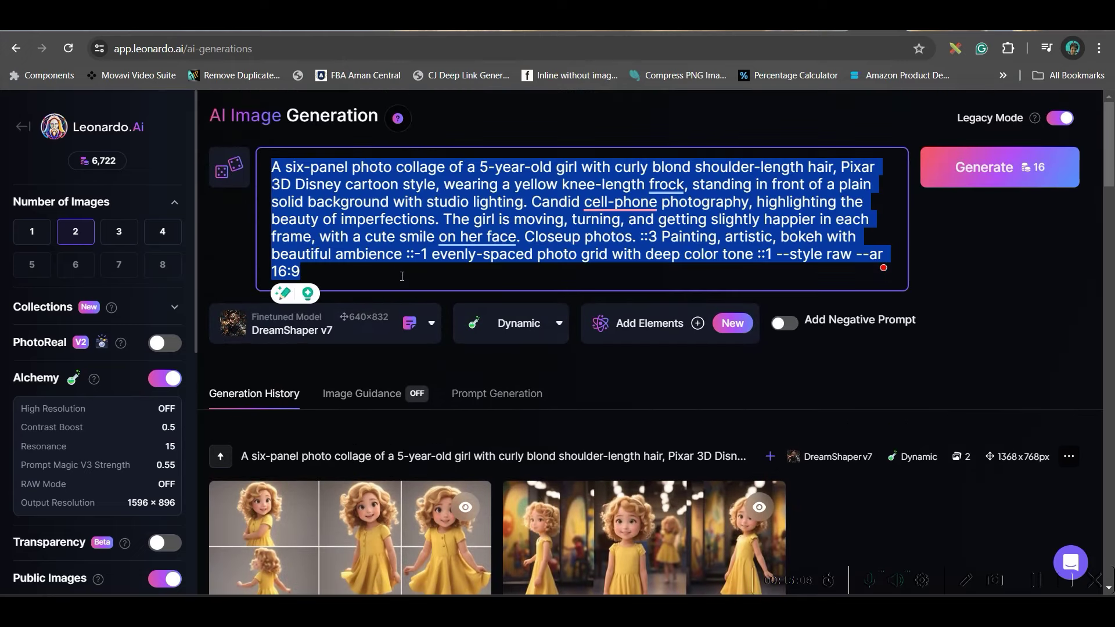
# - Generate the girl standing in a colorful garden from the pasted Standing prompt
pyautogui.hotkey('ctrl', 'v')
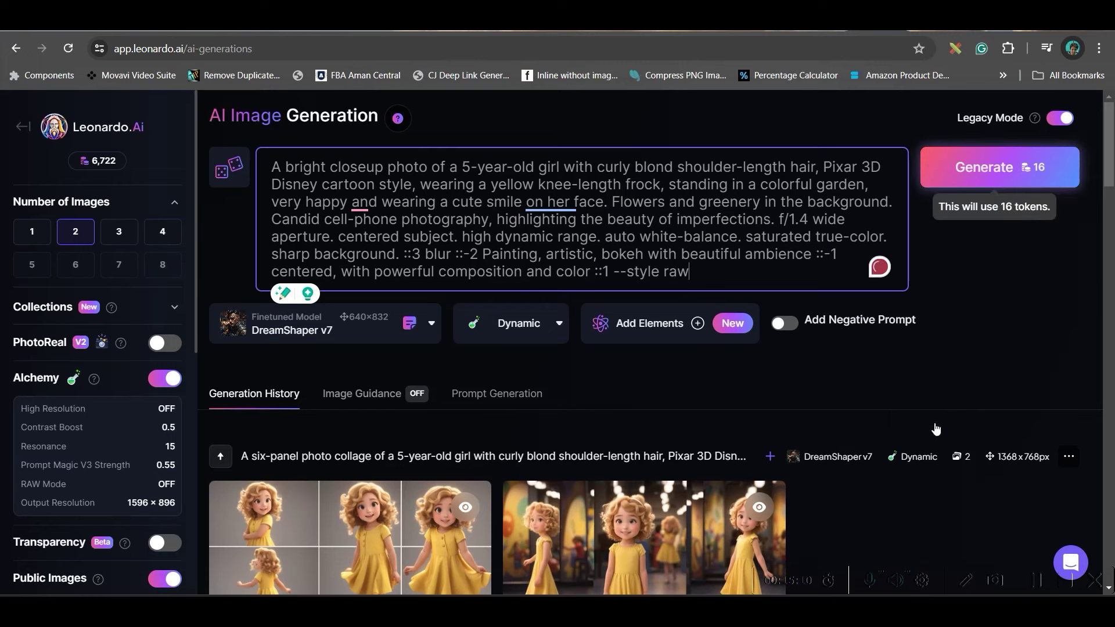
pyautogui.click(997, 172)
pyautogui.hotkey('ctrl', 'Tab')
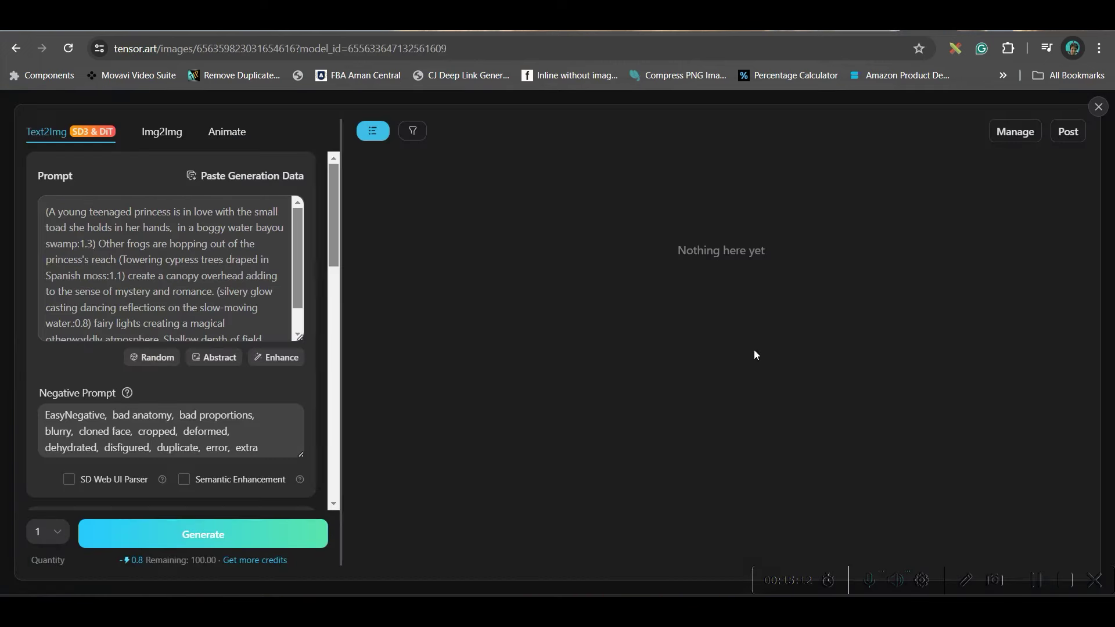
pyautogui.hotkey('ctrl', 'Tab')
pyautogui.scroll(-1, 646, 444)
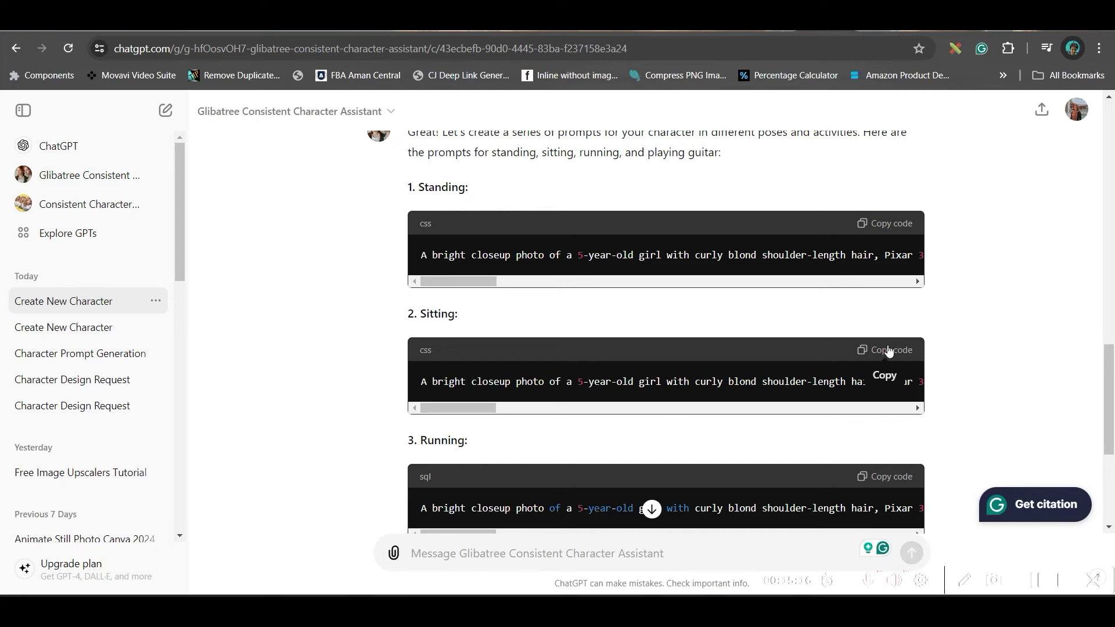
# - Replace the prompt with ChatGPT's Sitting prompt and generate her on a colorful garden bench
pyautogui.click(889, 351)
pyautogui.hotkey('ctrl', 'Tab')
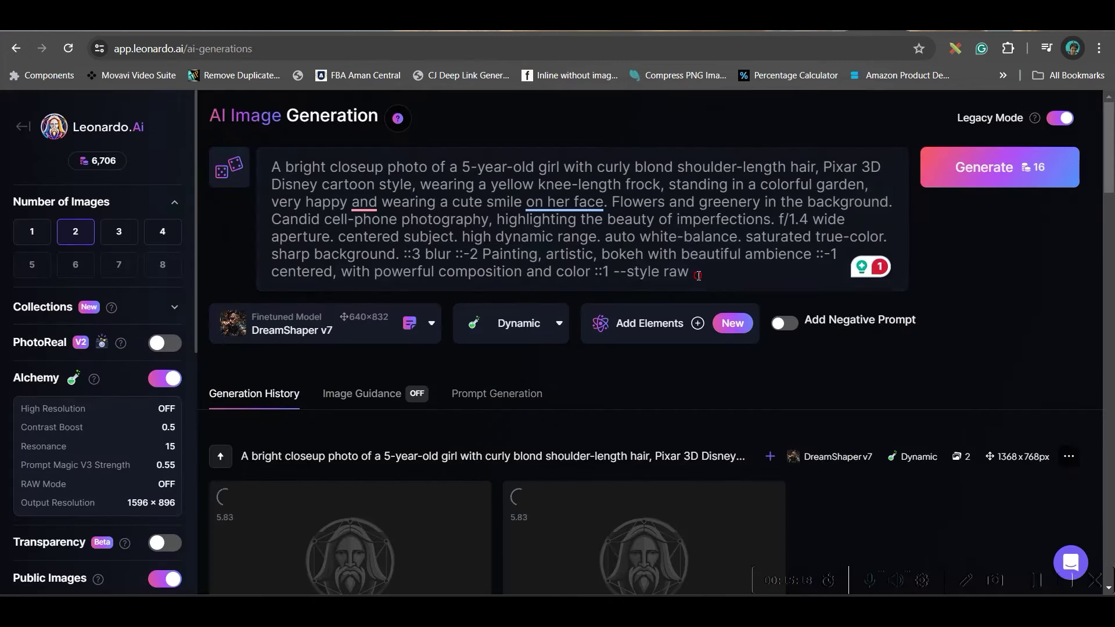
pyautogui.moveTo(694, 273); pyautogui.dragTo(263, 157)
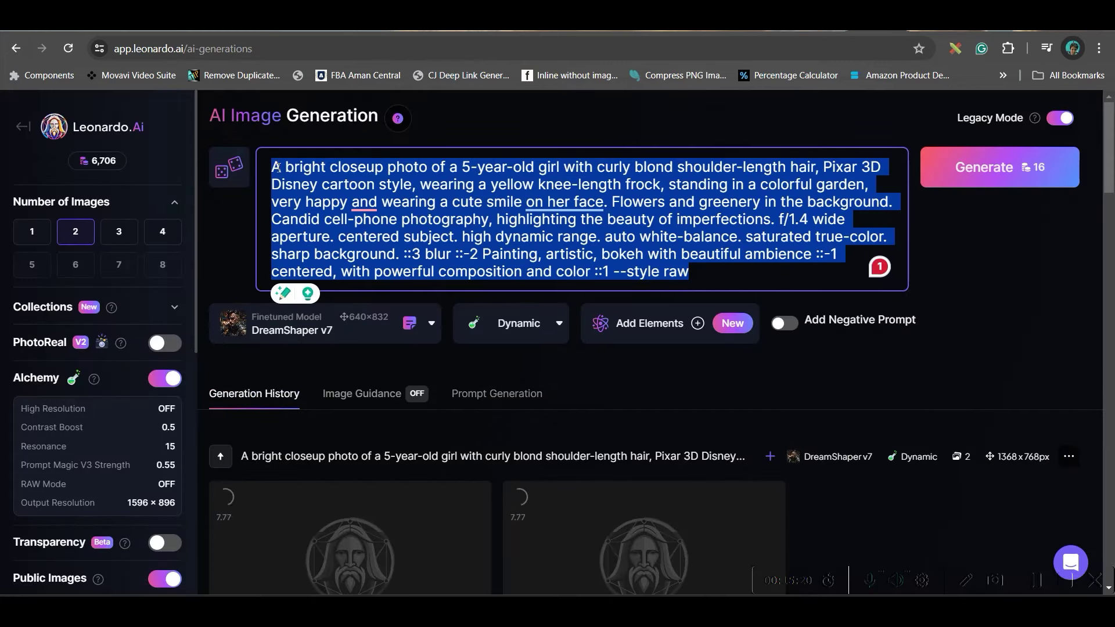
pyautogui.hotkey('ctrl', 'v')
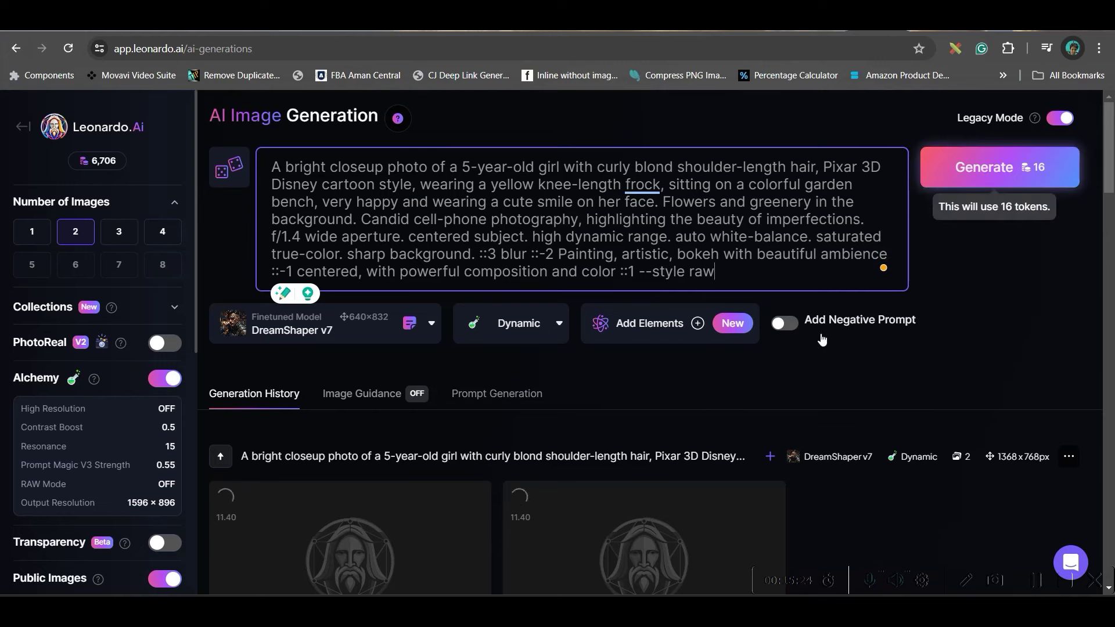
pyautogui.click(985, 169)
pyautogui.hotkey('ctrl', 'Tab')
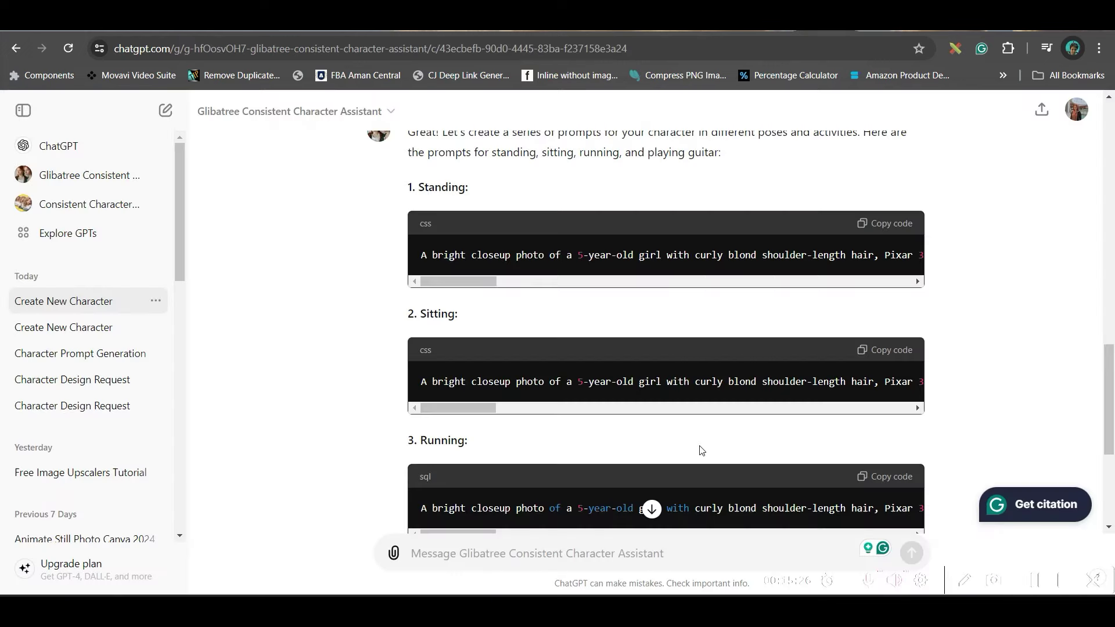
pyautogui.scroll(-3, 502, 458)
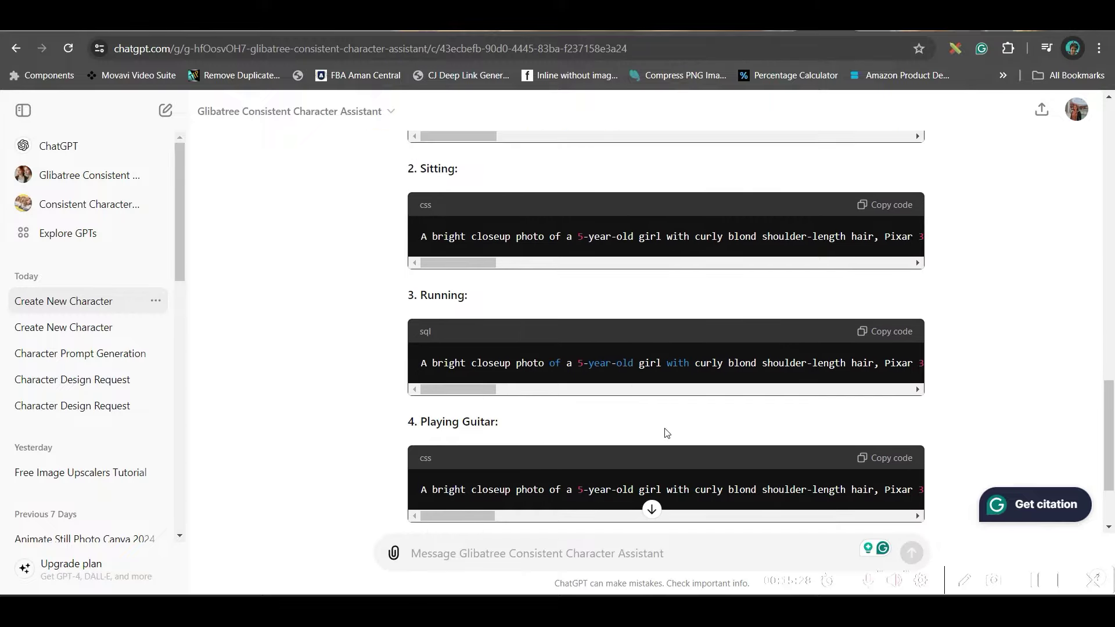
pyautogui.hotkey('ctrl', 'shift', 'Tab')
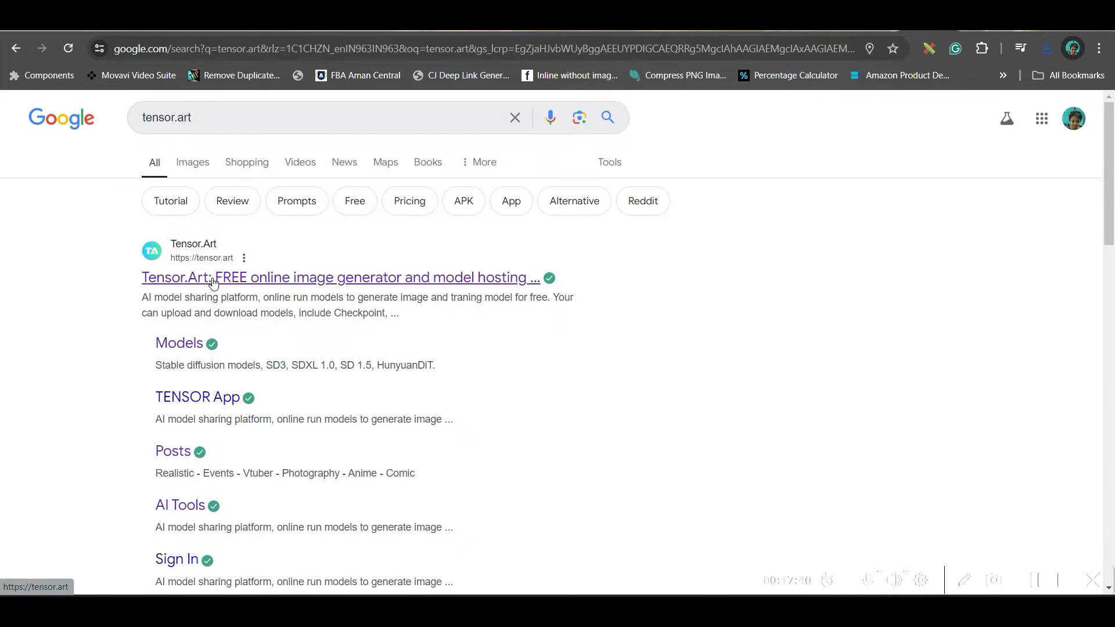
# - Open Tensor.Art from the search results, go to Models and filter the library to 3D
pyautogui.click(214, 283)
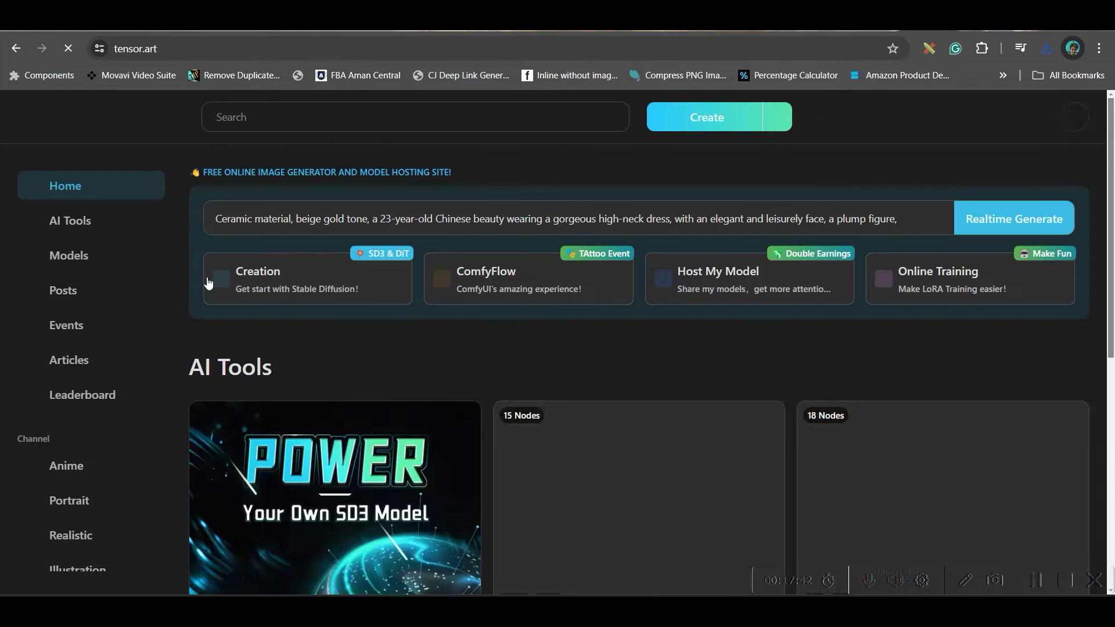
pyautogui.click(1075, 119)
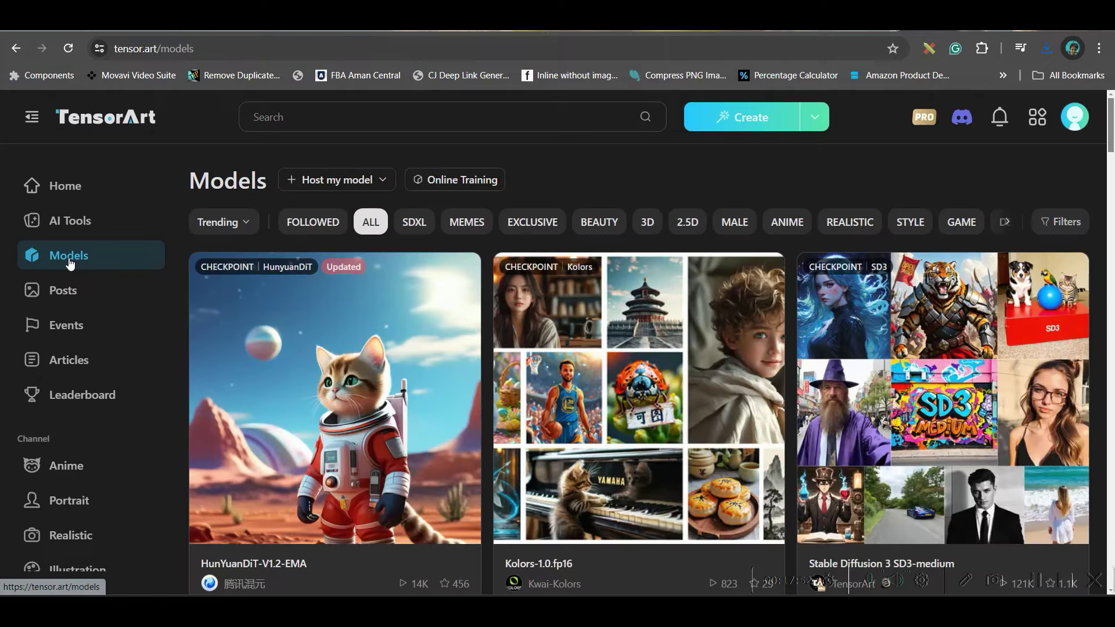
pyautogui.click(648, 227)
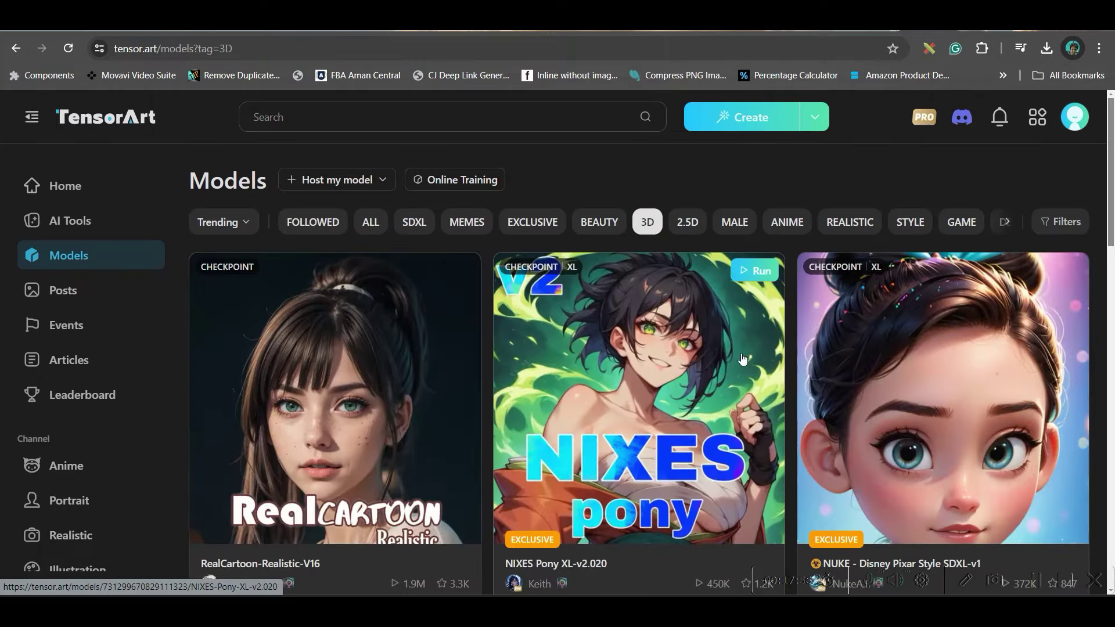
pyautogui.scroll(-2, 882, 358)
pyautogui.scroll(-10, 882, 358)
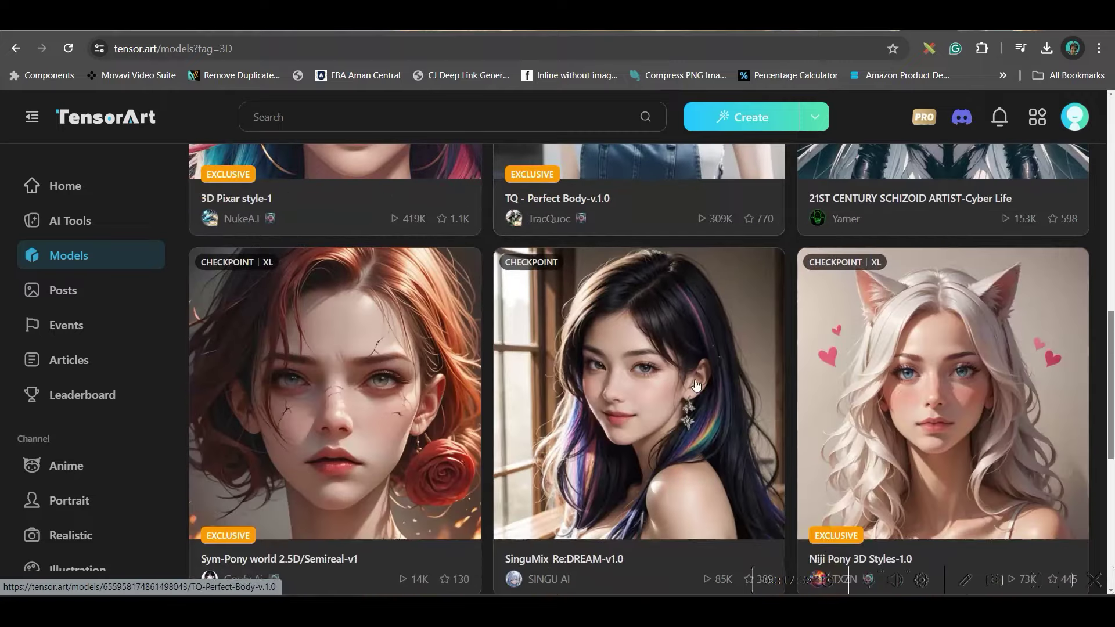
pyautogui.scroll(-5, 764, 419)
pyautogui.scroll(-2, 1024, 441)
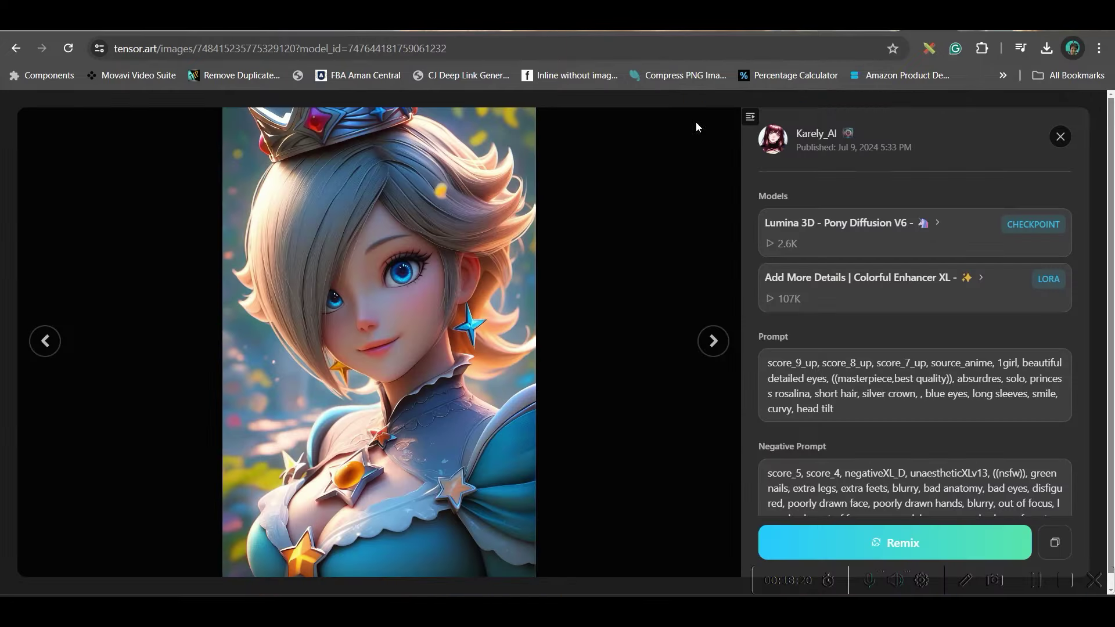
# - Reuse the example image's settings for a new generation and select its whole prompt
pyautogui.click(902, 542)
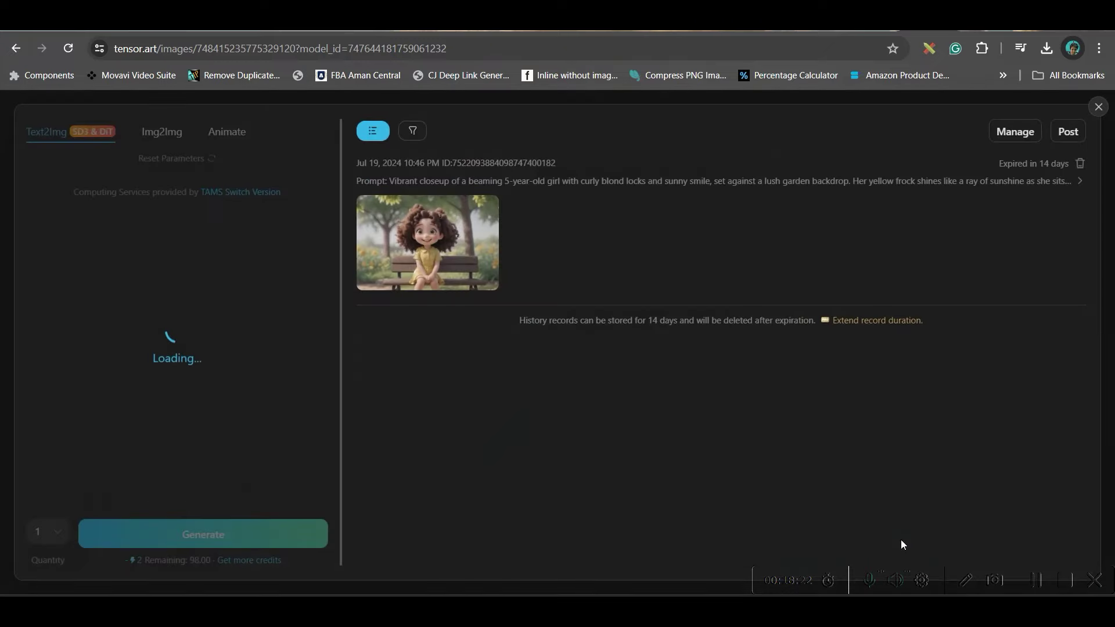
pyautogui.click(112, 284)
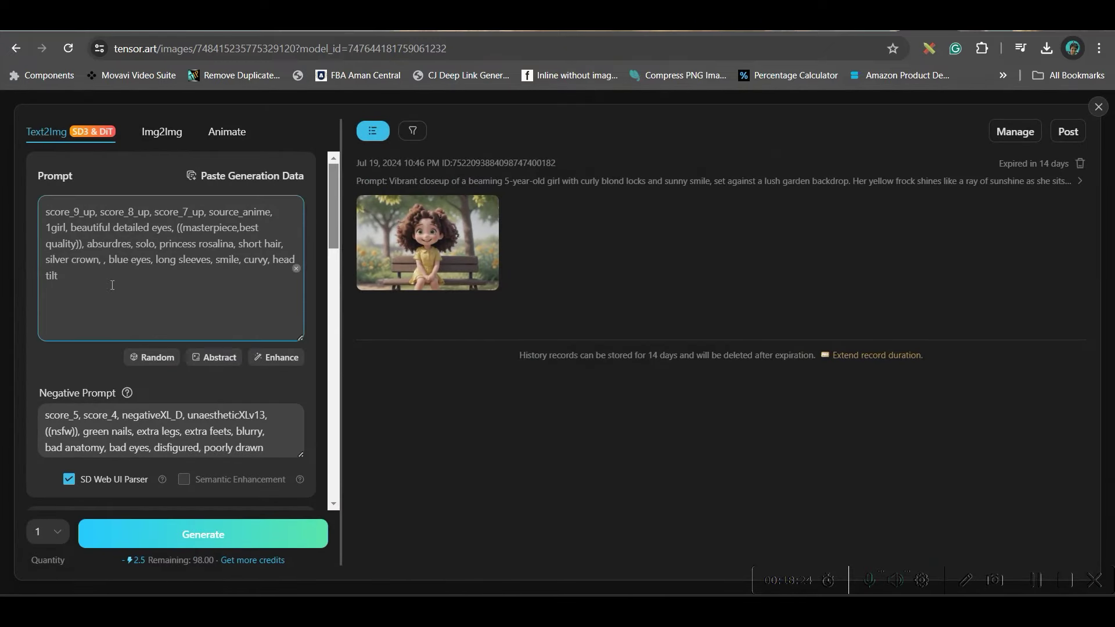
pyautogui.hotkey('ctrl', 'a')
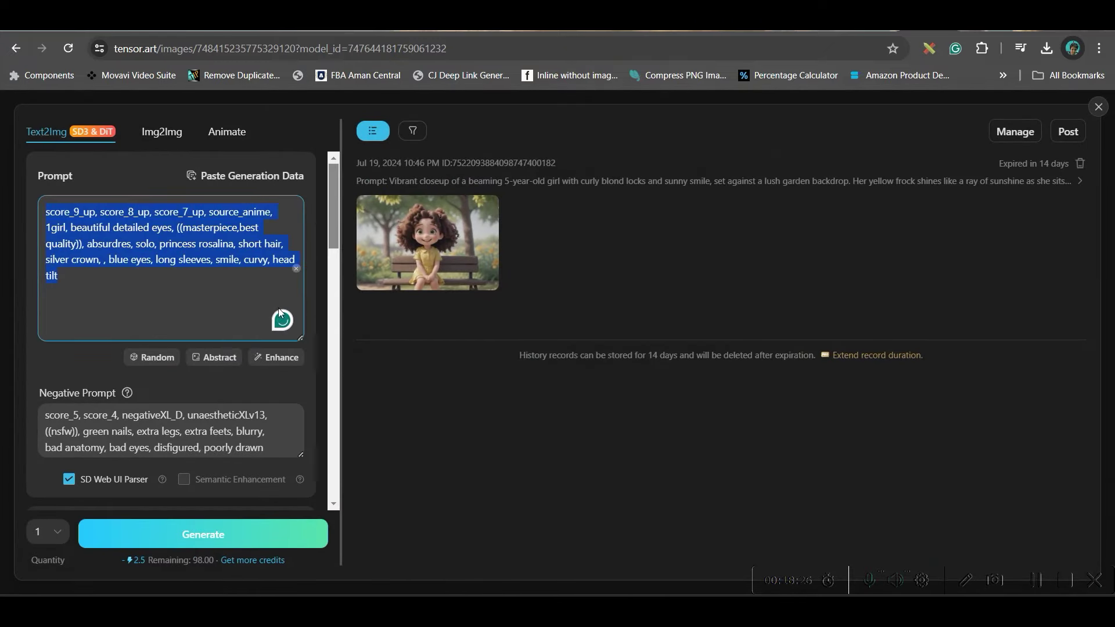
# - Paste the improved character prompt from ChatGPT over the old one and Enhance it
pyautogui.click(824, 30)
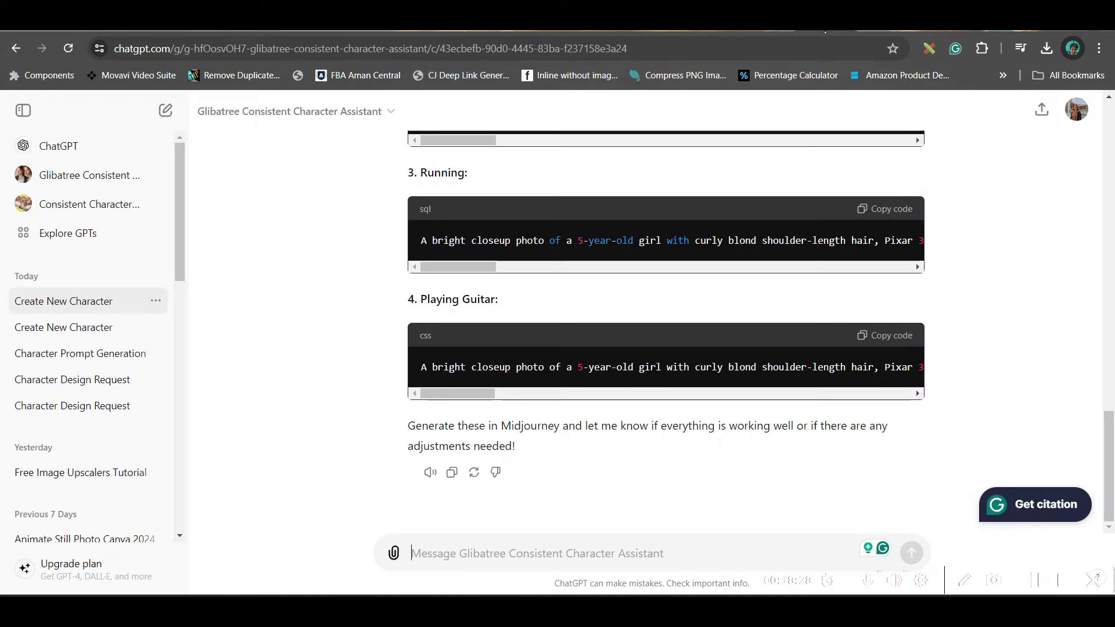
pyautogui.scroll(5, 670, 319)
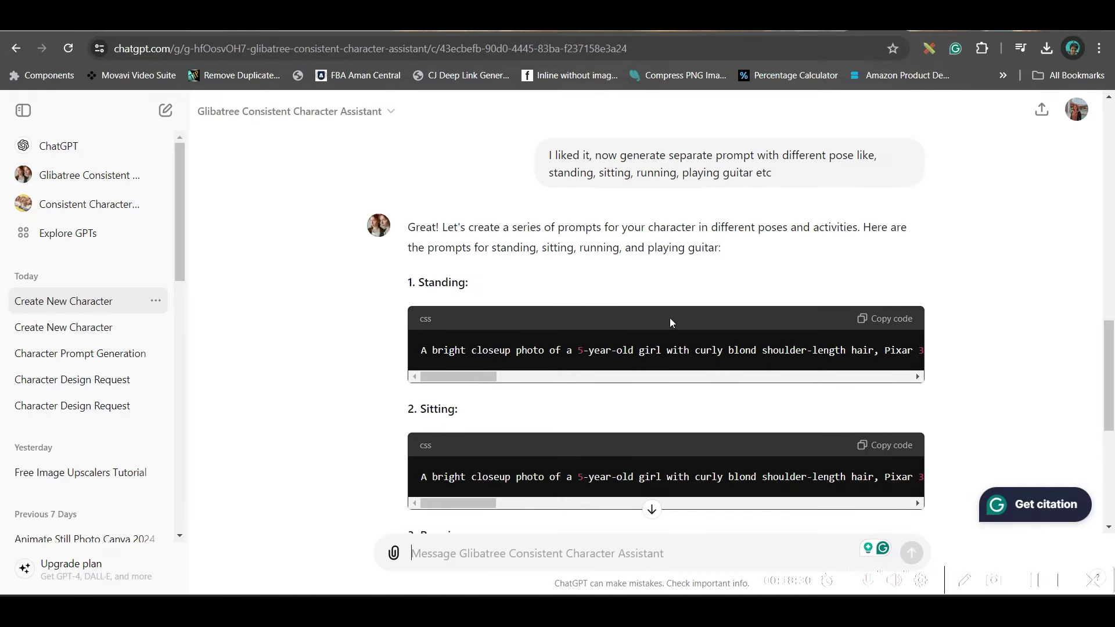
pyautogui.scroll(5, 893, 304)
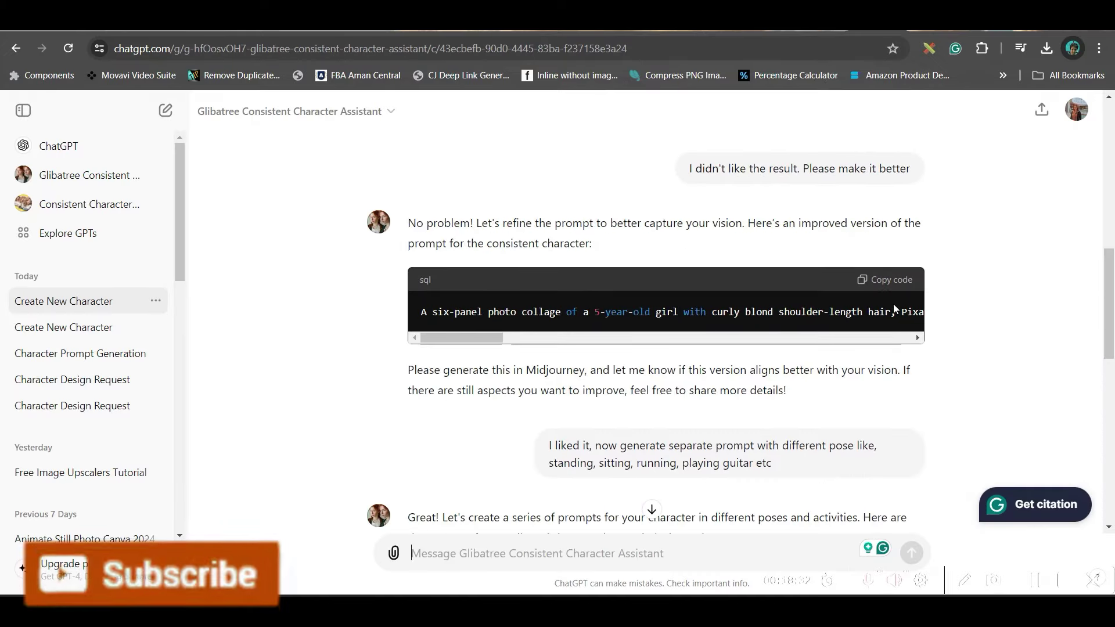
pyautogui.scroll(-7, 896, 308)
pyautogui.scroll(6, 898, 300)
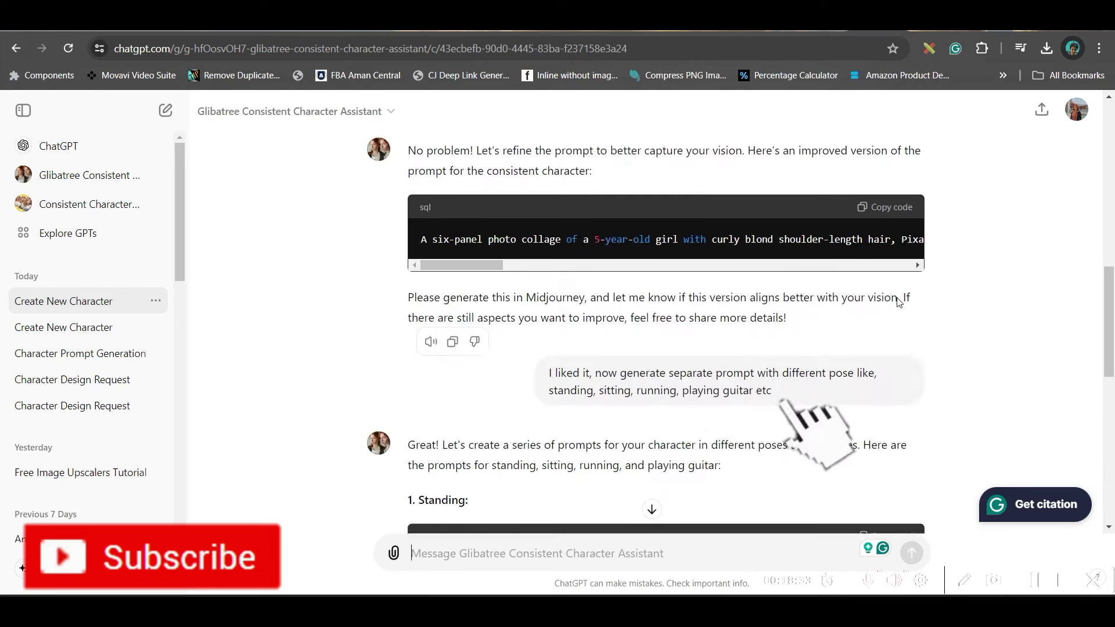
pyautogui.click(892, 209)
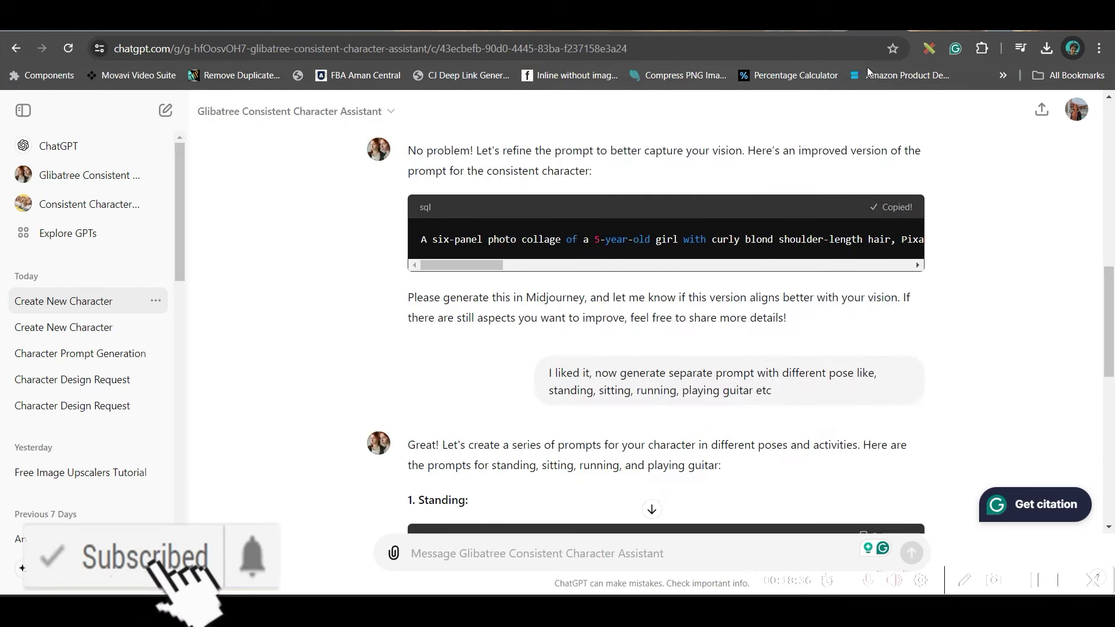
pyautogui.click(821, 32)
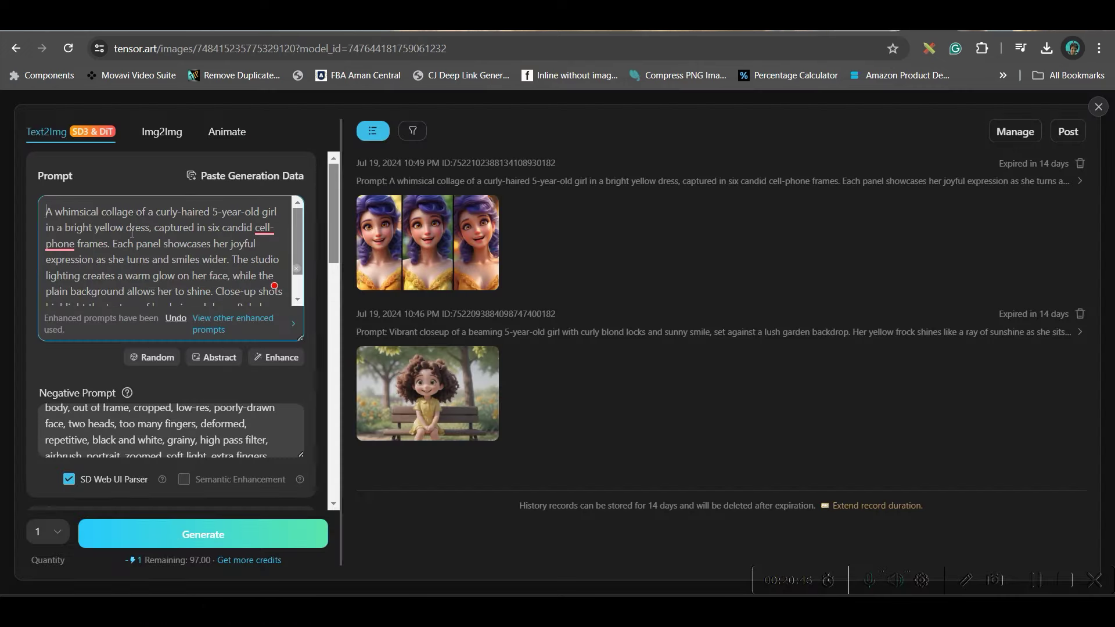
pyautogui.hotkey('ctrl', 'v')
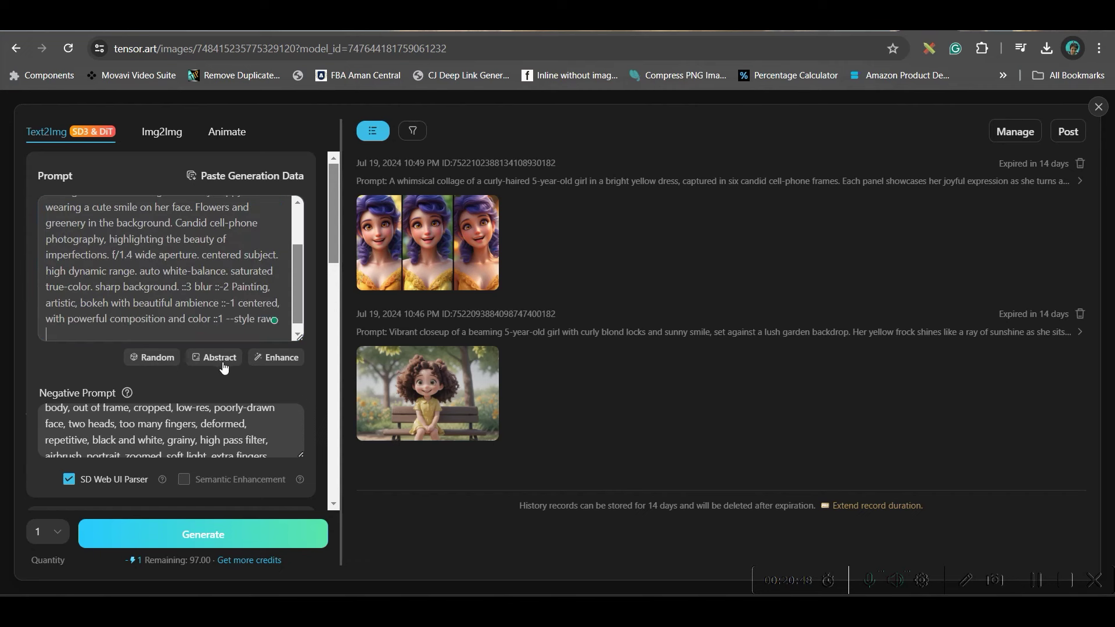
pyautogui.click(279, 357)
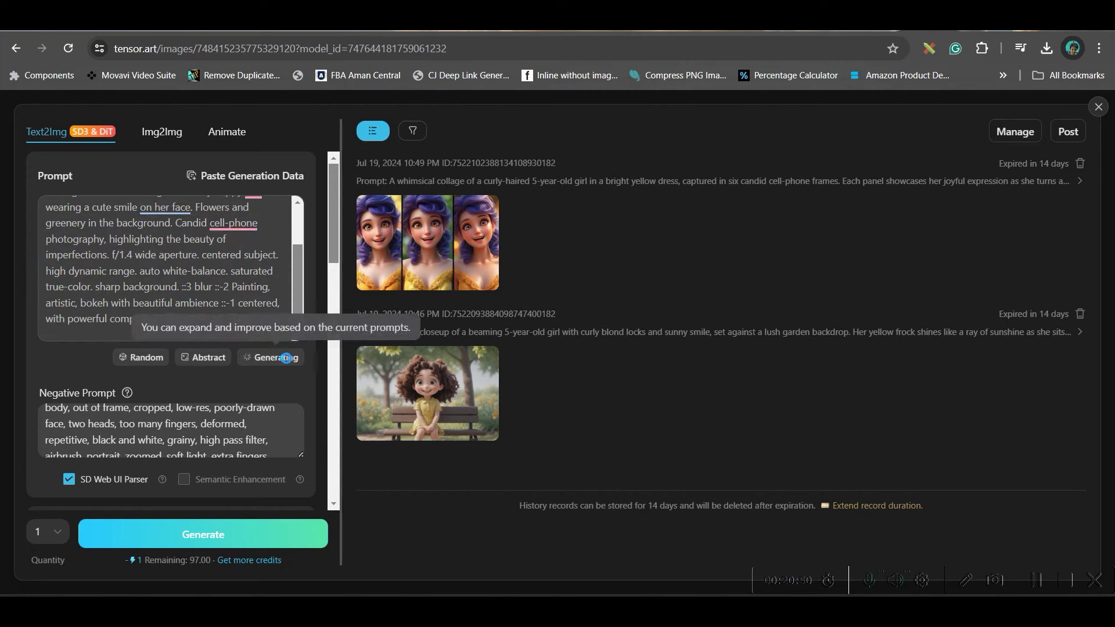
pyautogui.scroll(-10, 70, 459)
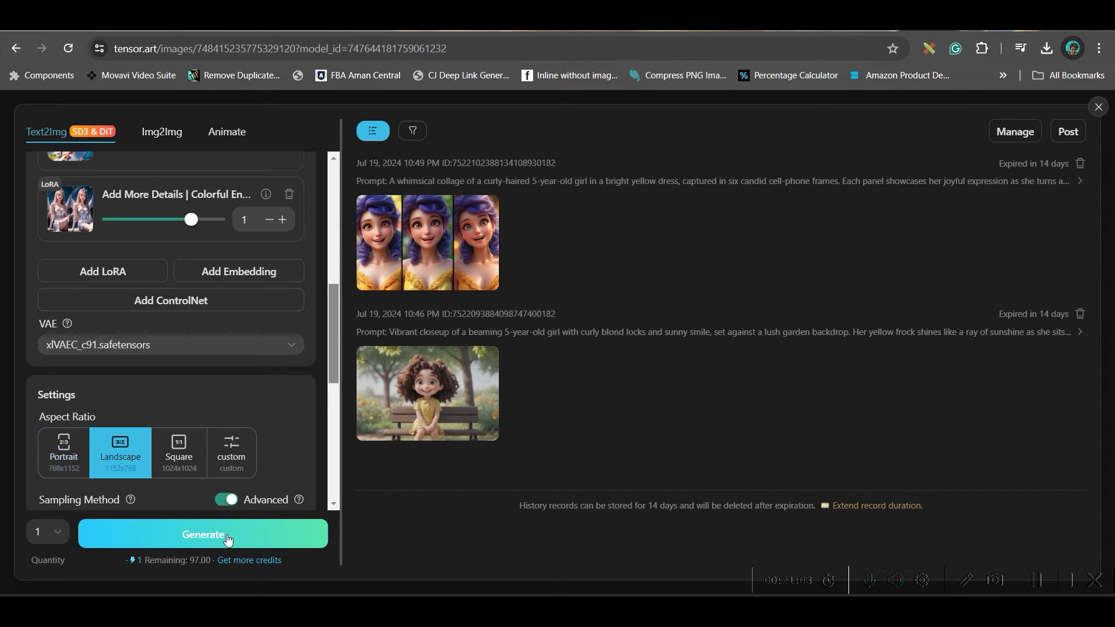
pyautogui.scroll(5, 229, 409)
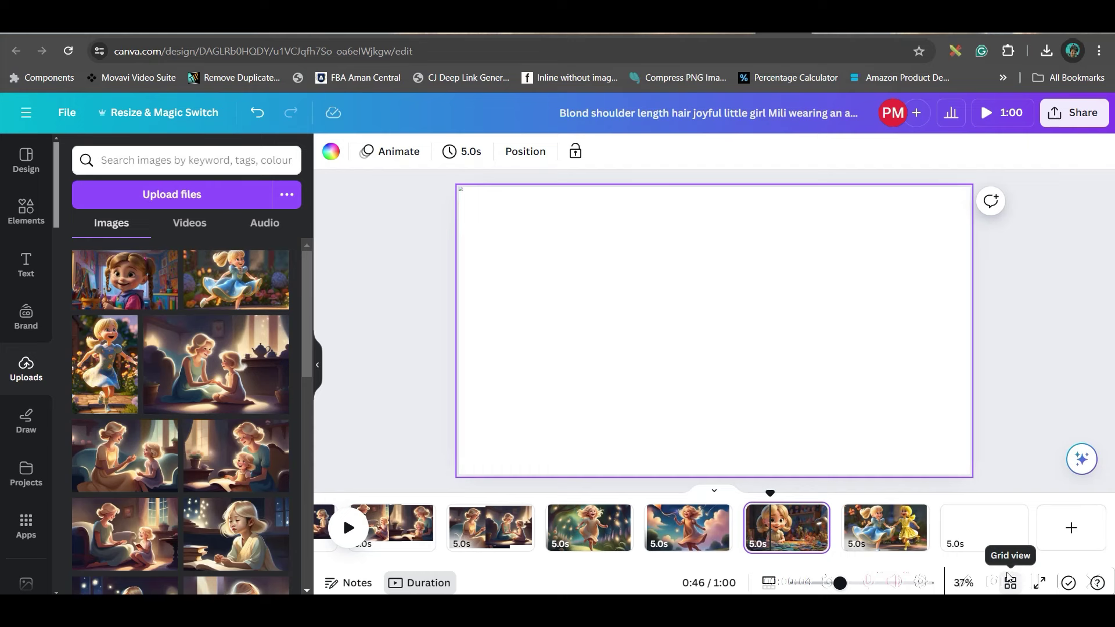
# - Add a blank page to the end of the video and try the D-ID AI Presenters app
pyautogui.click(1071, 527)
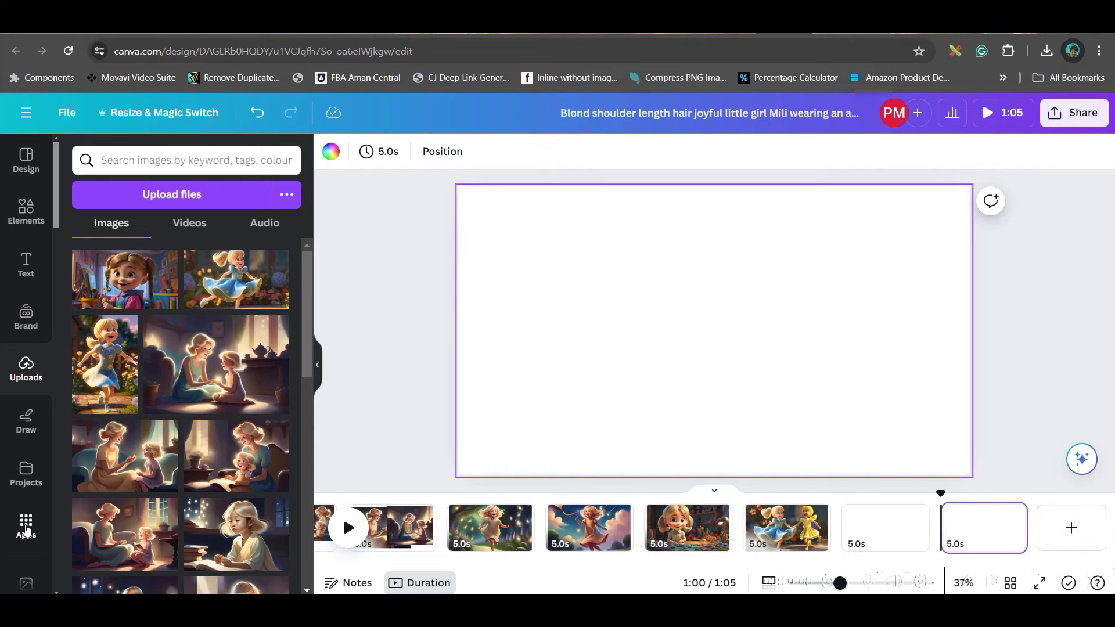
pyautogui.click(25, 526)
pyautogui.click(283, 160)
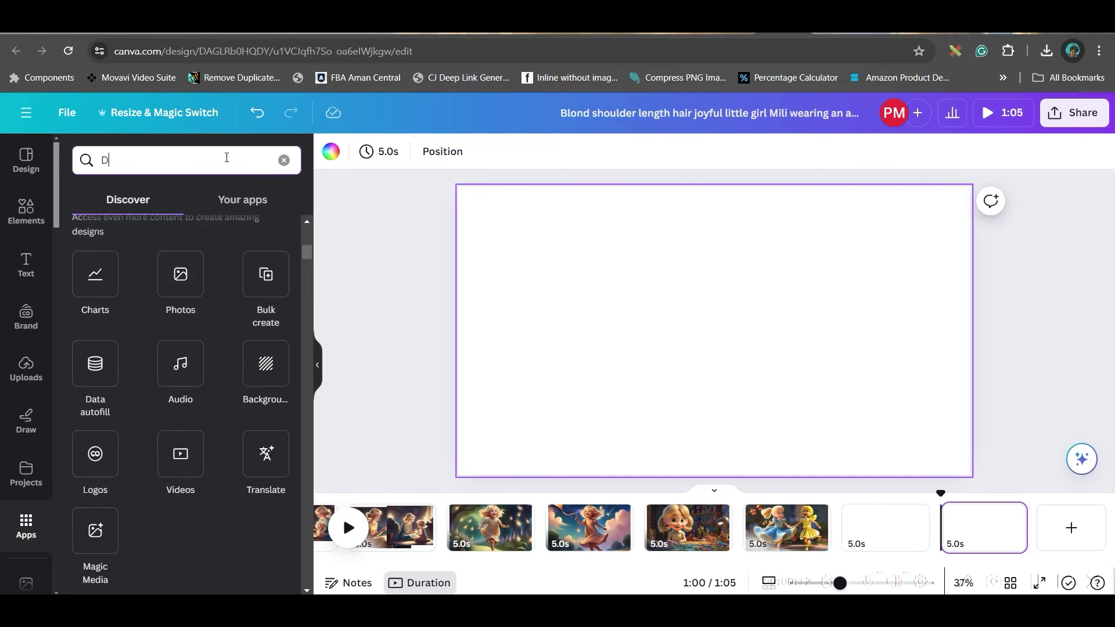
pyautogui.write('D-ID')
pyautogui.click(95, 212)
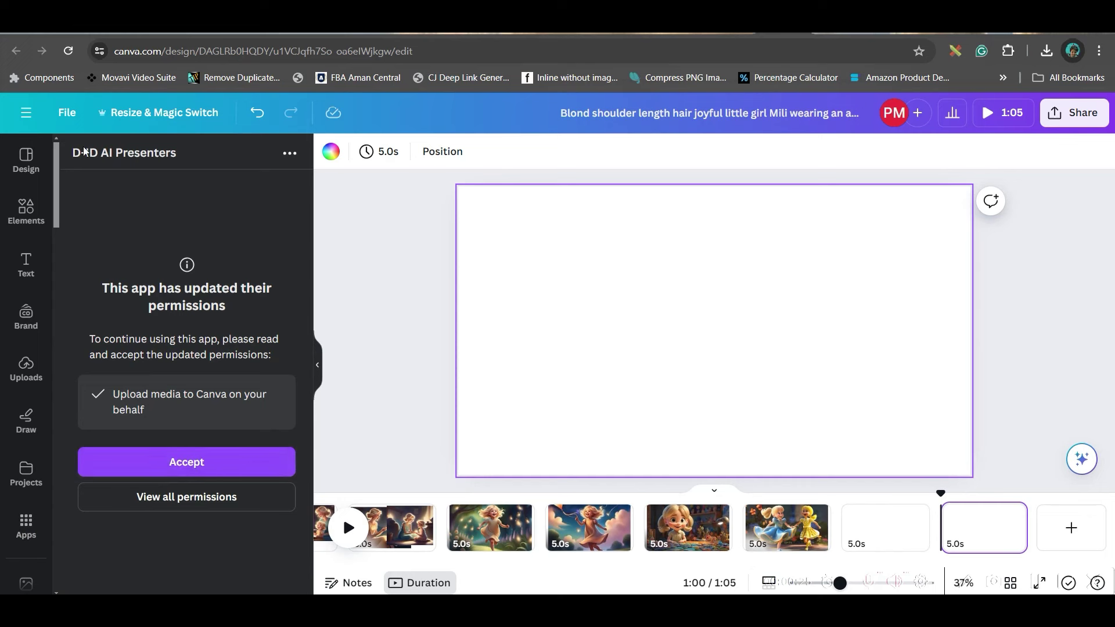
# - Check the HeyGen AI Avatars app, then search for and open Lalamu Studio
pyautogui.click(26, 524)
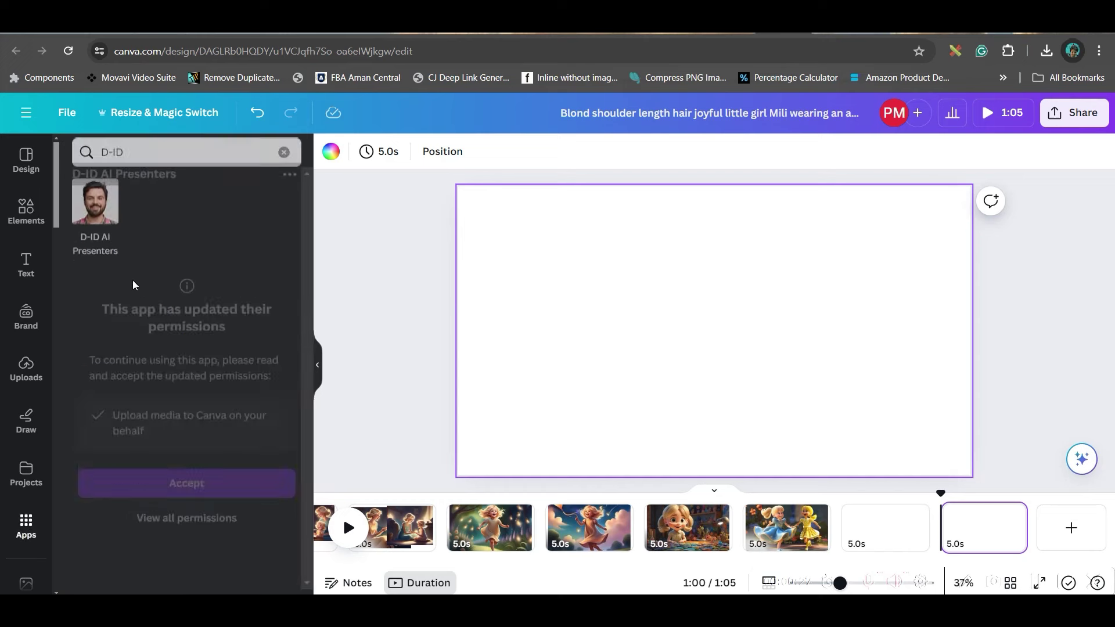
pyautogui.click(284, 160)
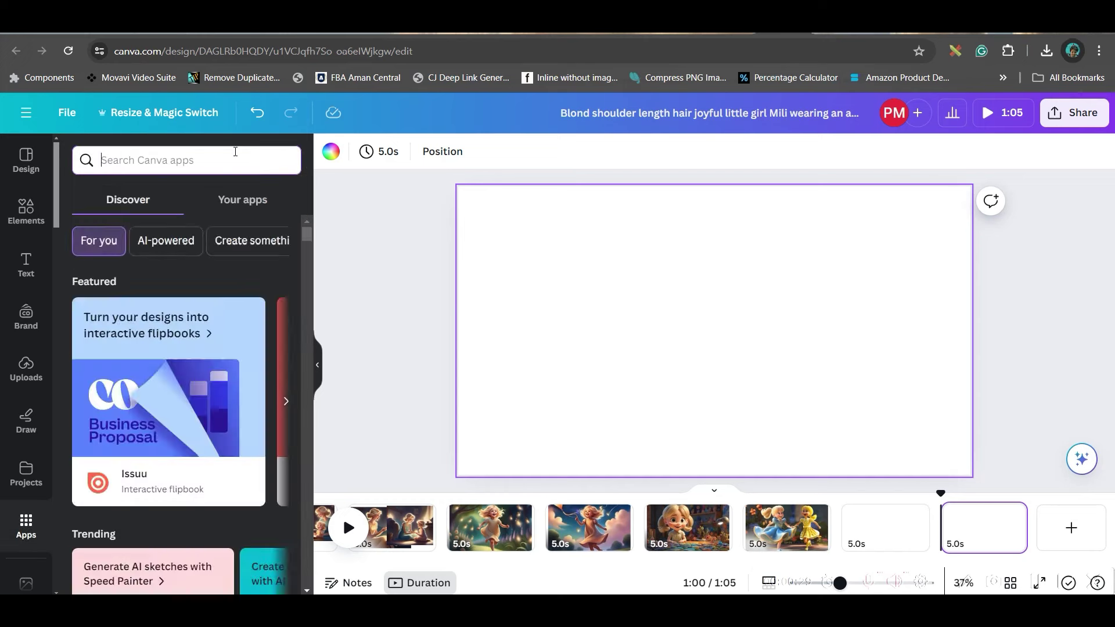
pyautogui.click(256, 411)
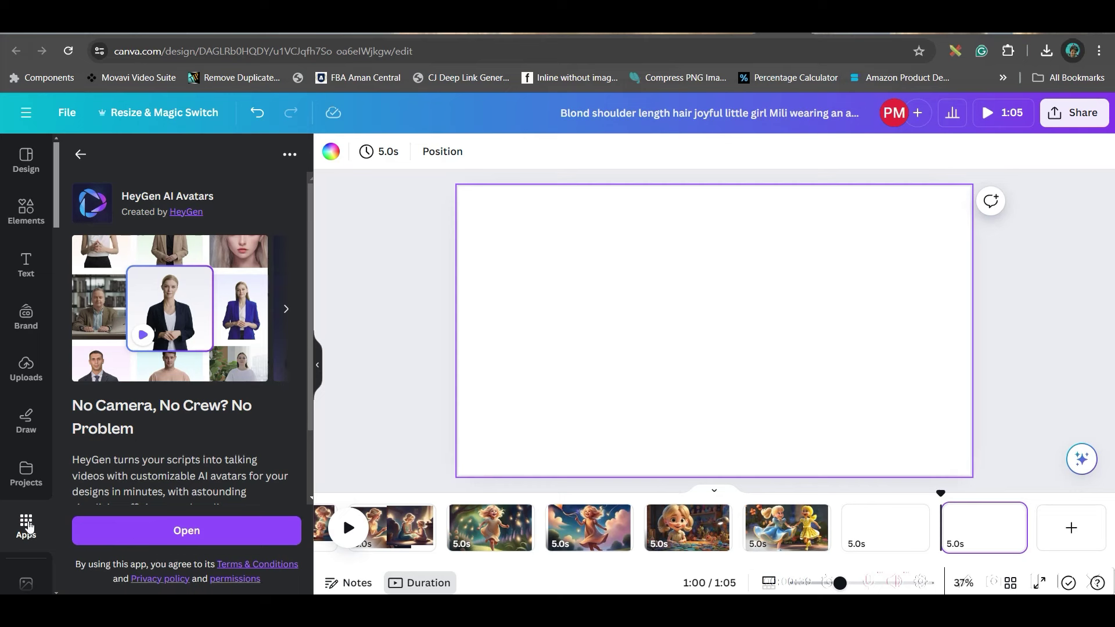
pyautogui.click(87, 160)
pyautogui.click(167, 157)
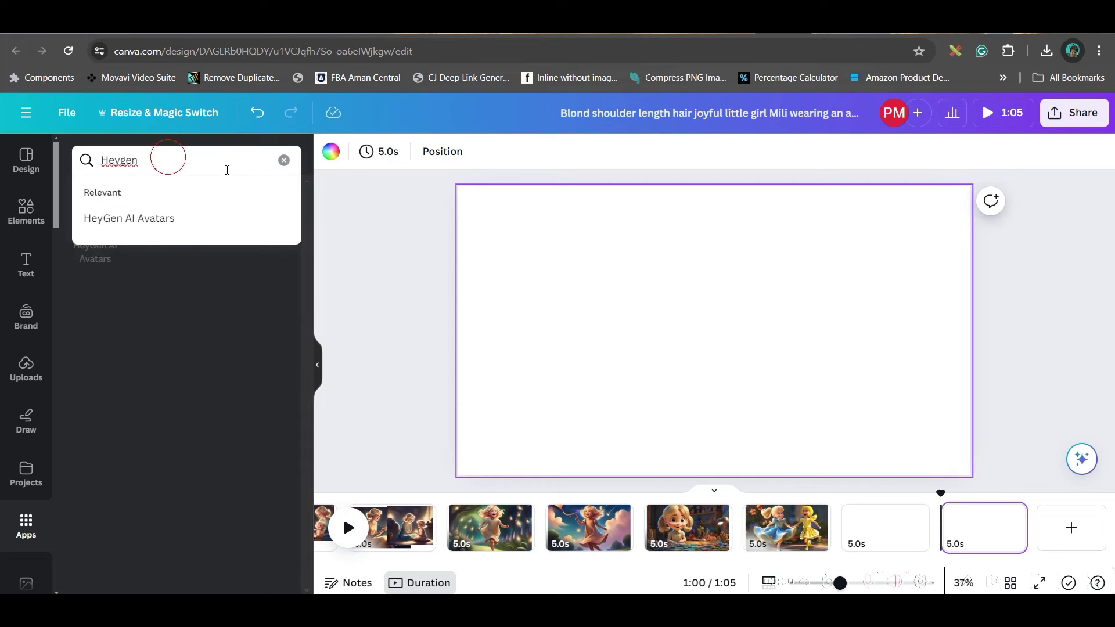
pyautogui.click(290, 163)
pyautogui.write('Lalamu')
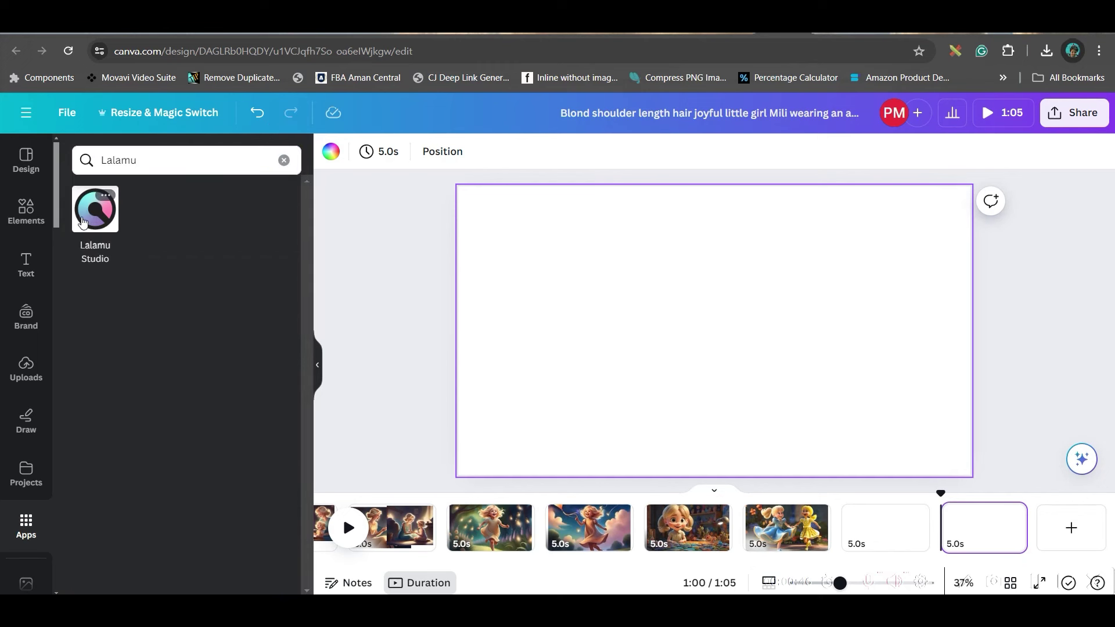
pyautogui.click(90, 216)
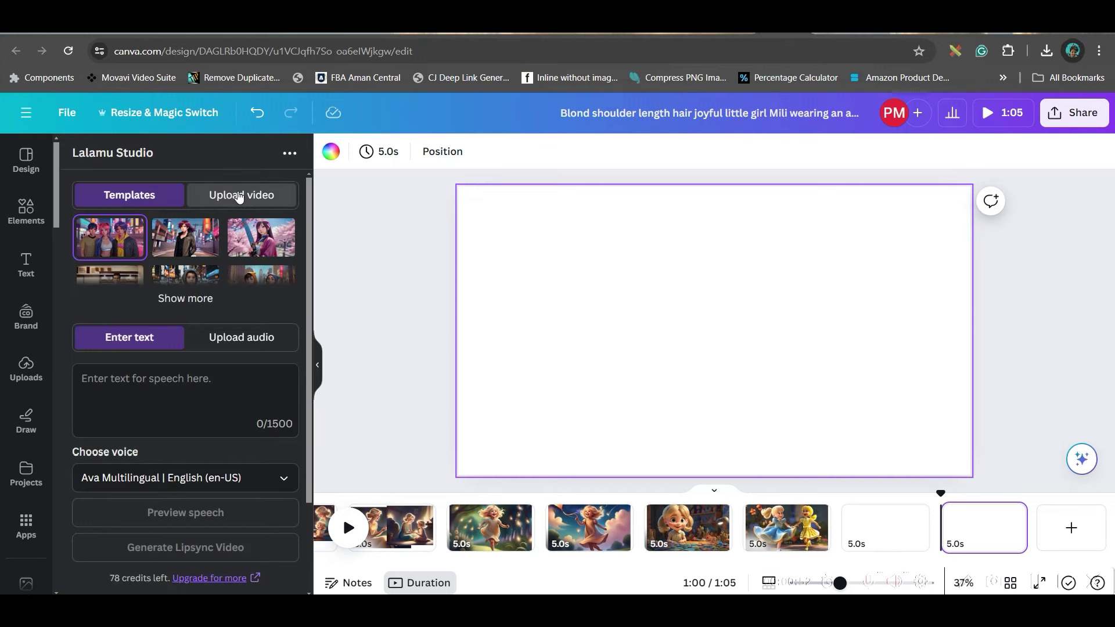
# - Upload the pigtailed girl painting image as Lalamu Studio's source picture
pyautogui.click(241, 198)
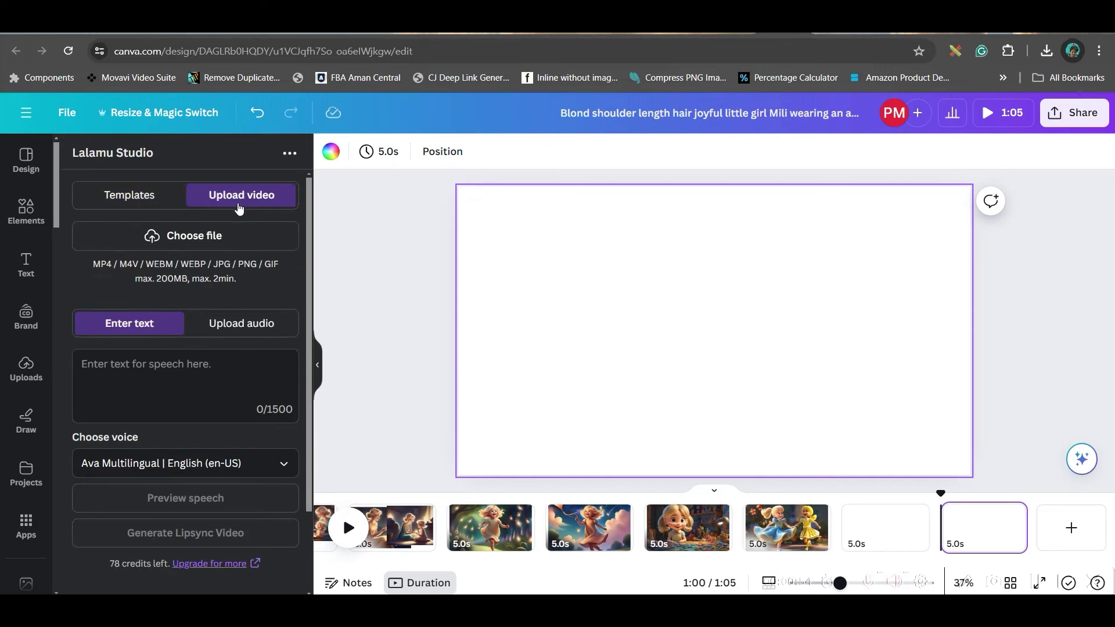
pyautogui.click(206, 242)
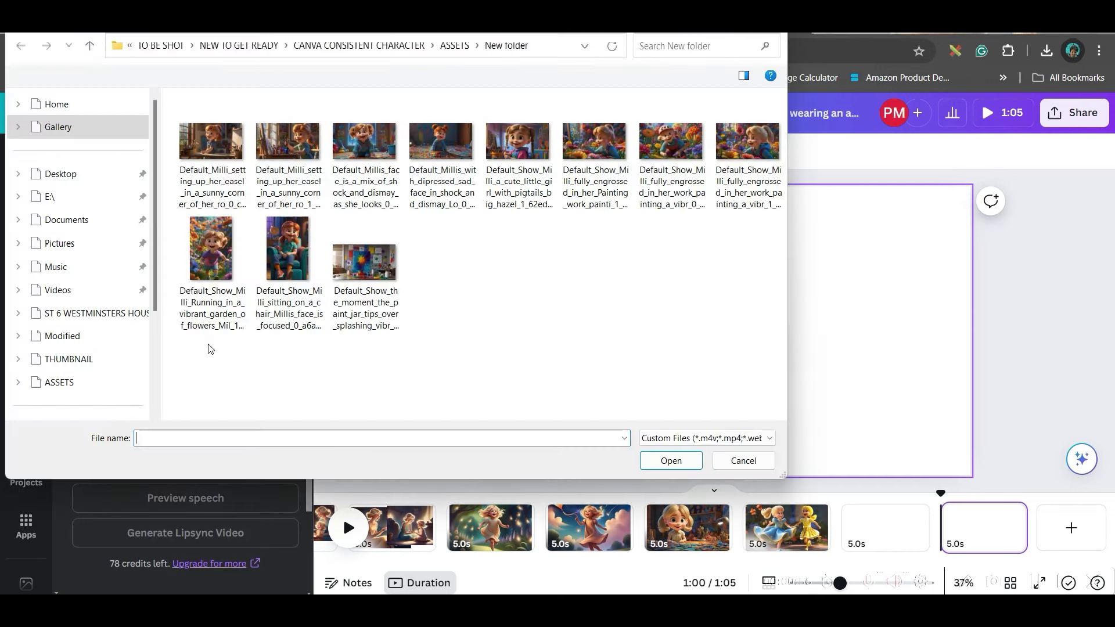
pyautogui.click(516, 141)
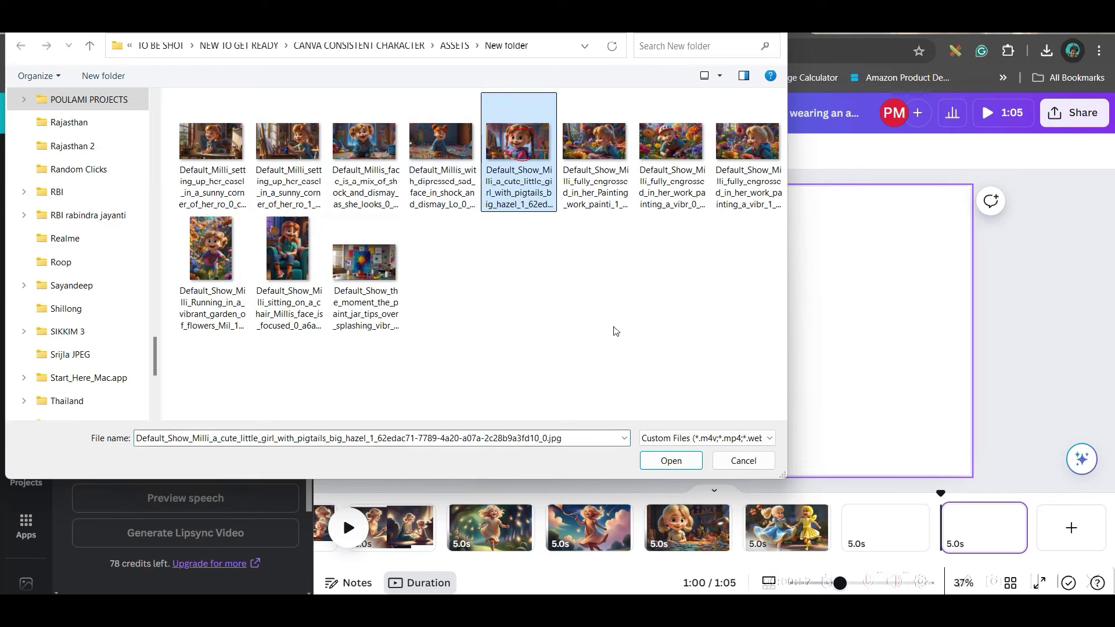
pyautogui.click(670, 460)
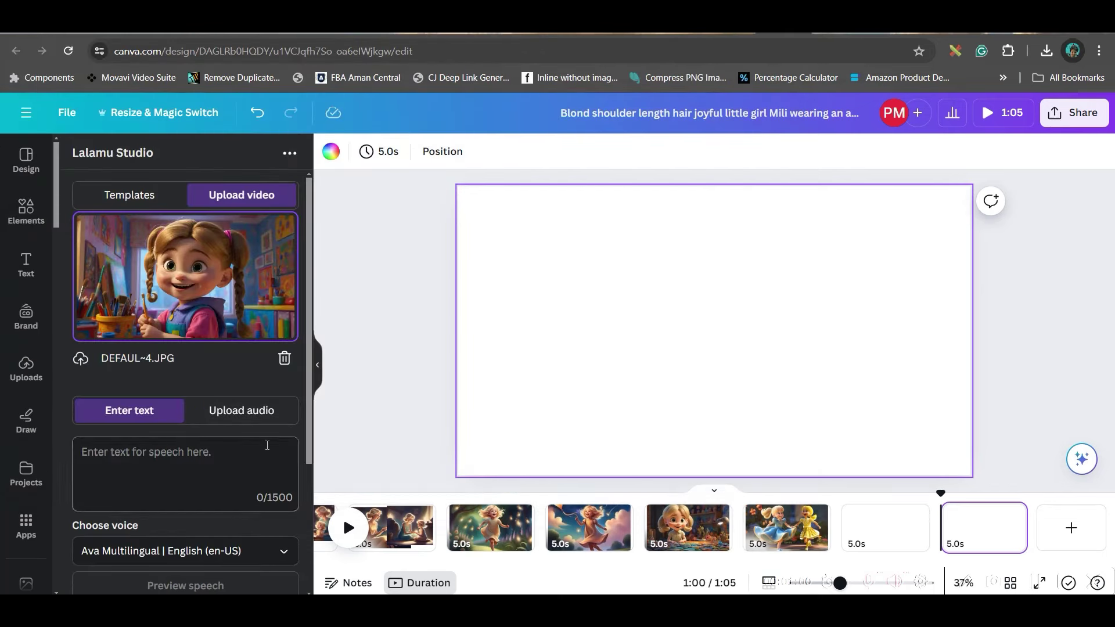
# - Enter the speech line "Hi I'm Mili, I love to Paint." and choose the Mia voice
pyautogui.click(263, 418)
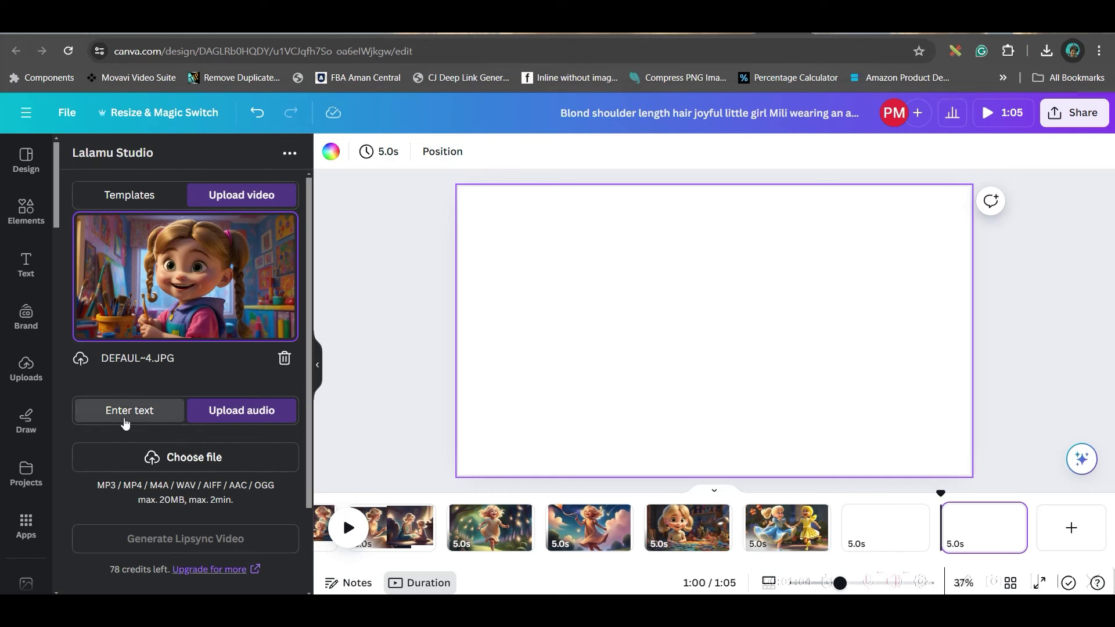
pyautogui.click(129, 414)
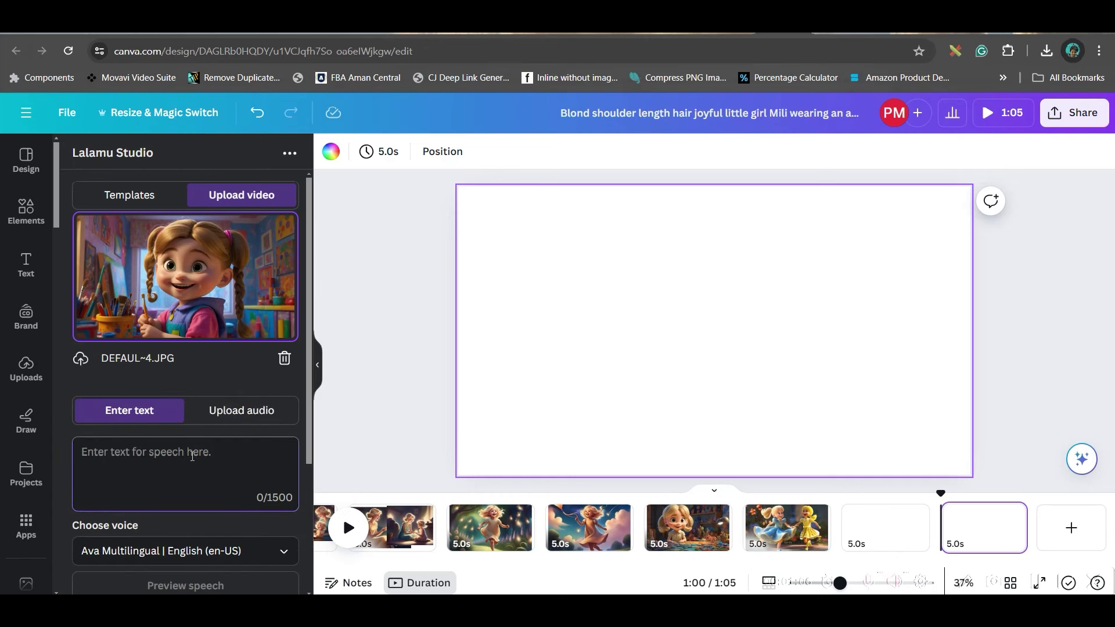
pyautogui.click(192, 456)
pyautogui.write("Hi I'm Mili, I love to Paint.")
pyautogui.scroll(-3, 193, 455)
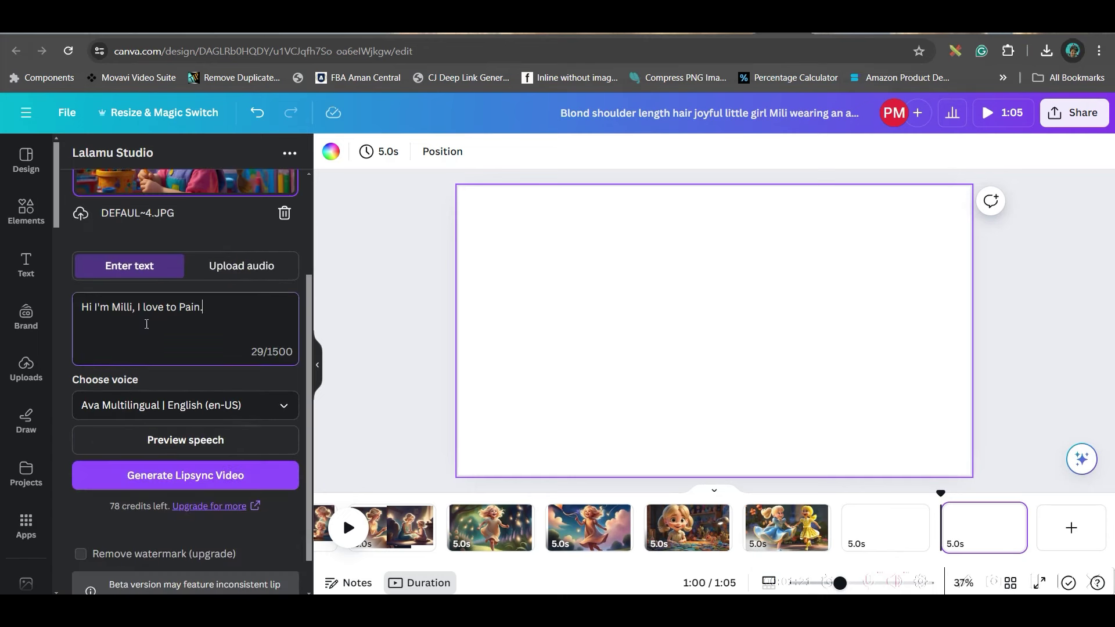
pyautogui.click(199, 417)
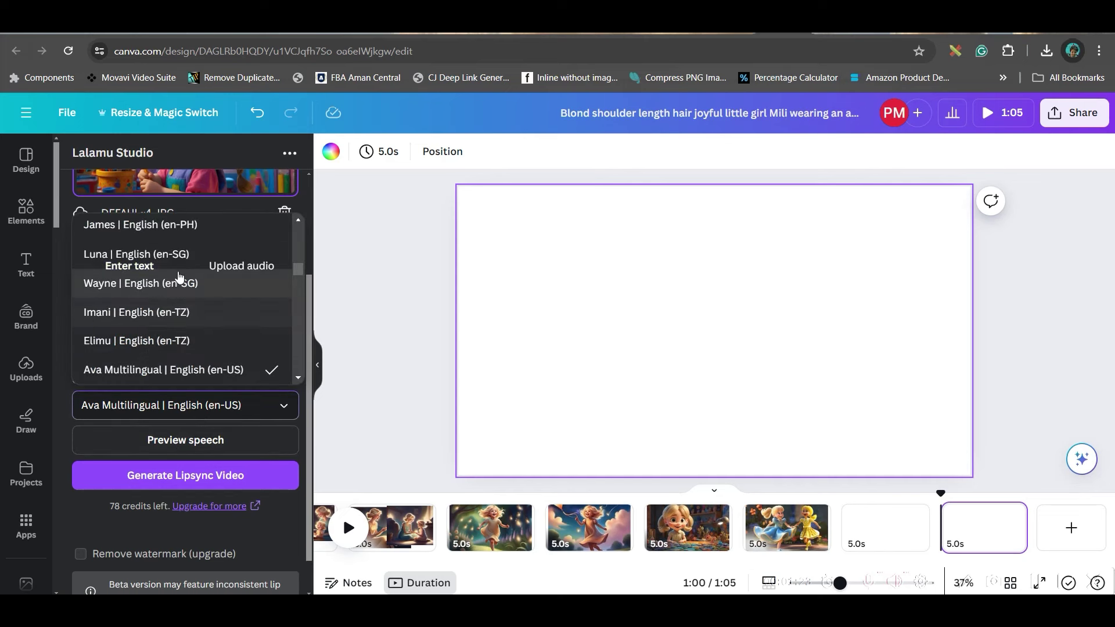
pyautogui.scroll(-5, 174, 319)
pyautogui.scroll(-1, 186, 366)
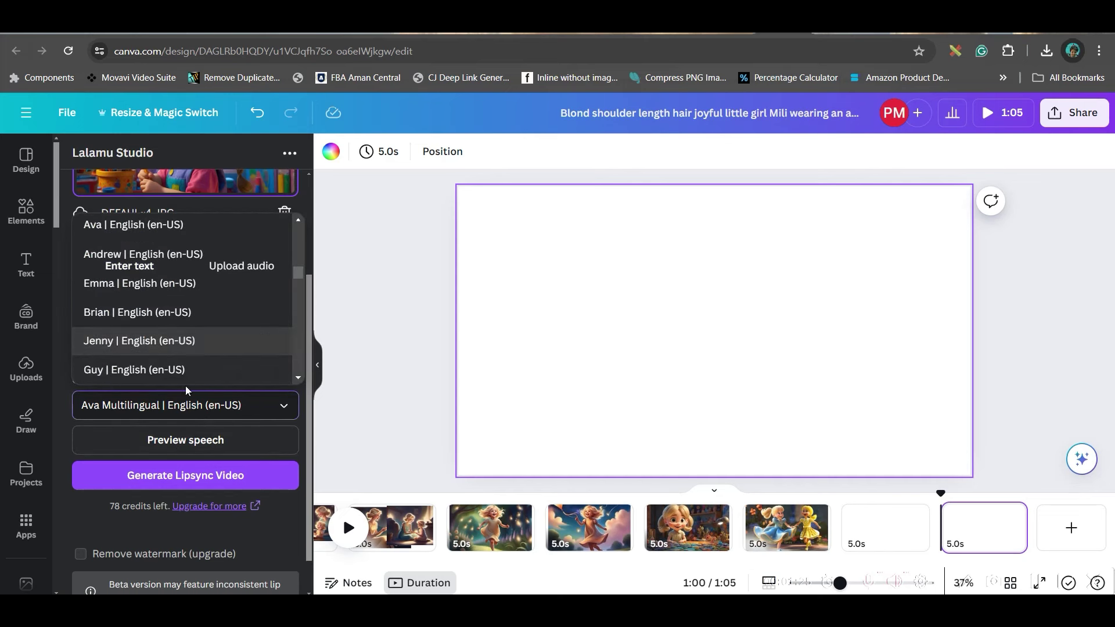
pyautogui.scroll(-3, 181, 341)
pyautogui.click(174, 339)
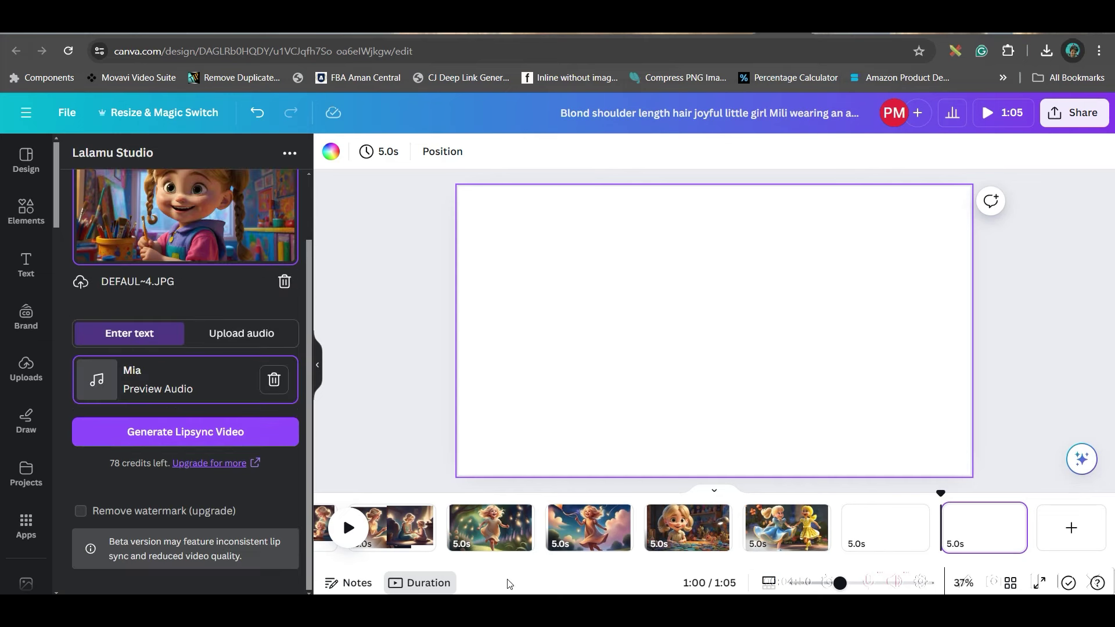
# - Generate the lip-sync video of the pigtailed girl saying her line
pyautogui.click(206, 439)
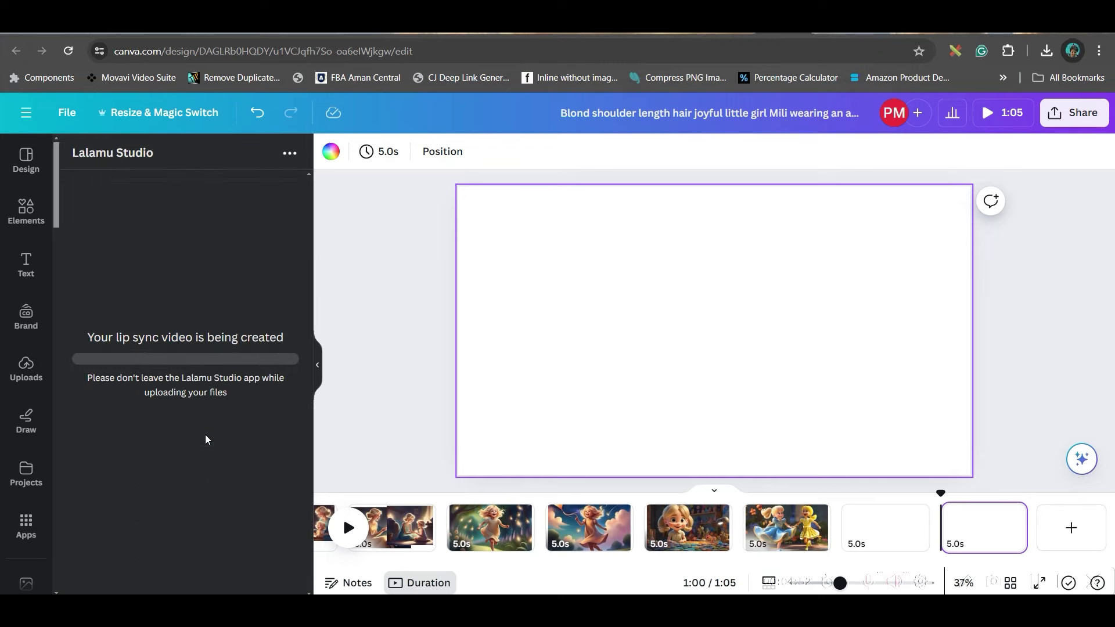